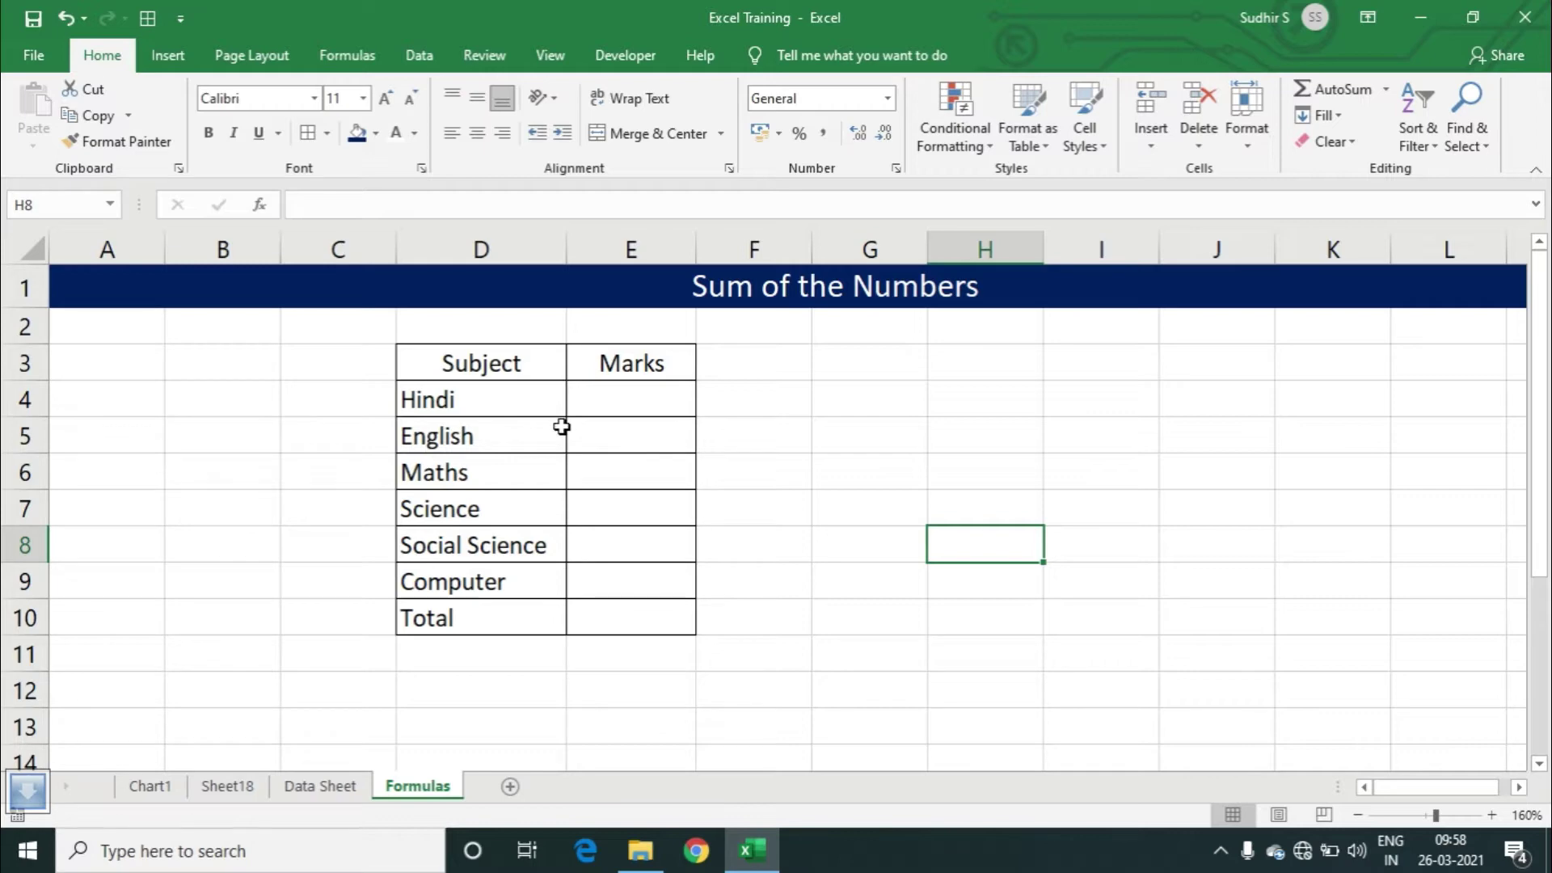
- Fill in the Marks column with Hindi 60, English 55, Maths 70, Science 65, Social Science 95 and Computer 75
click(613, 400)
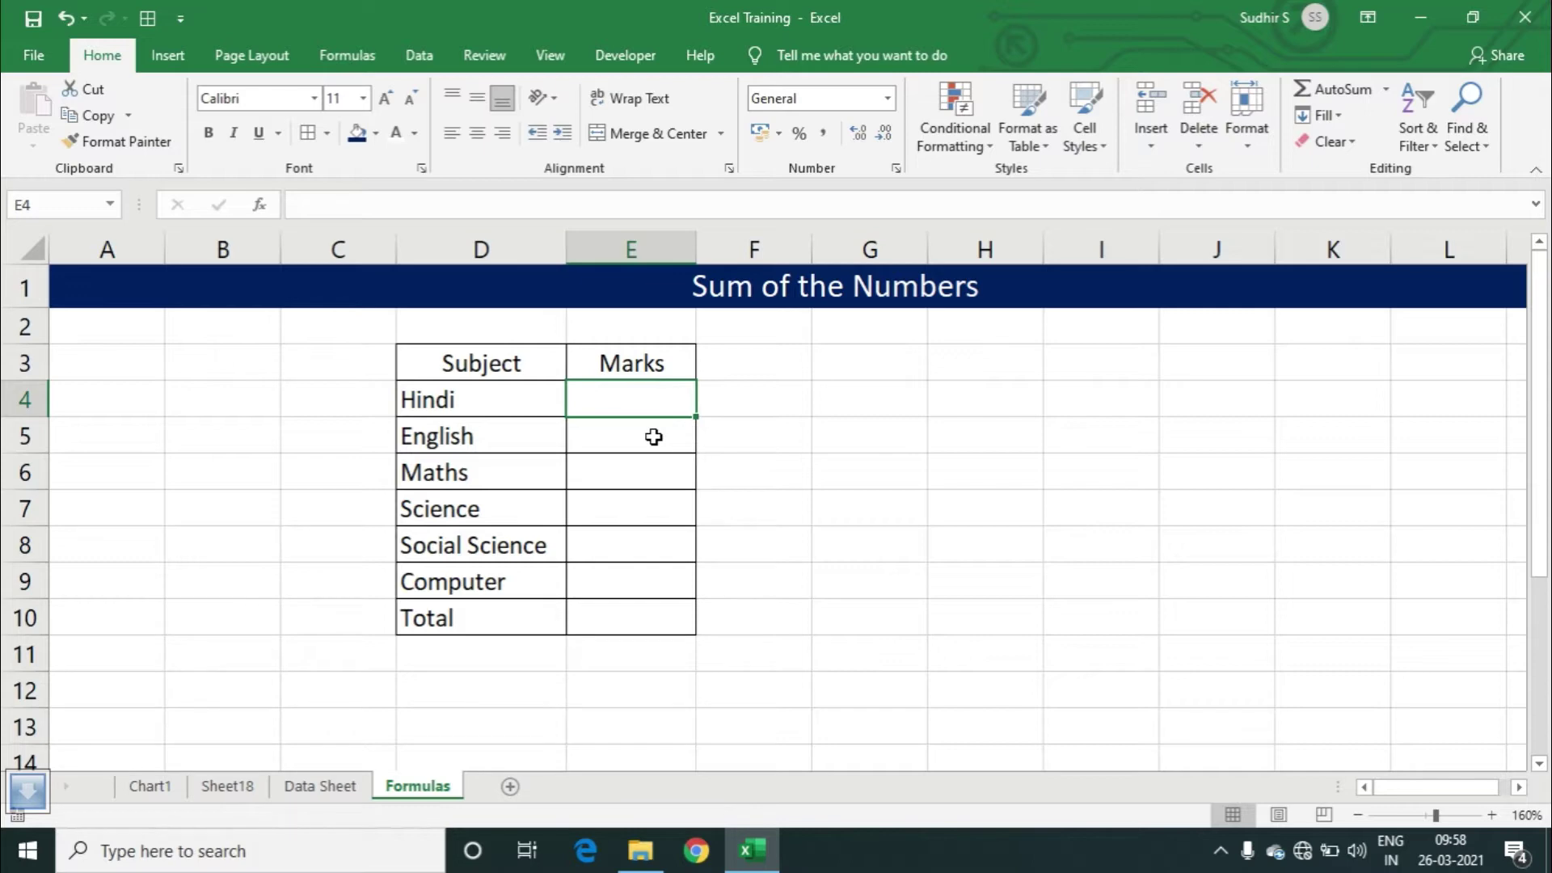
text(60)
key(Return)
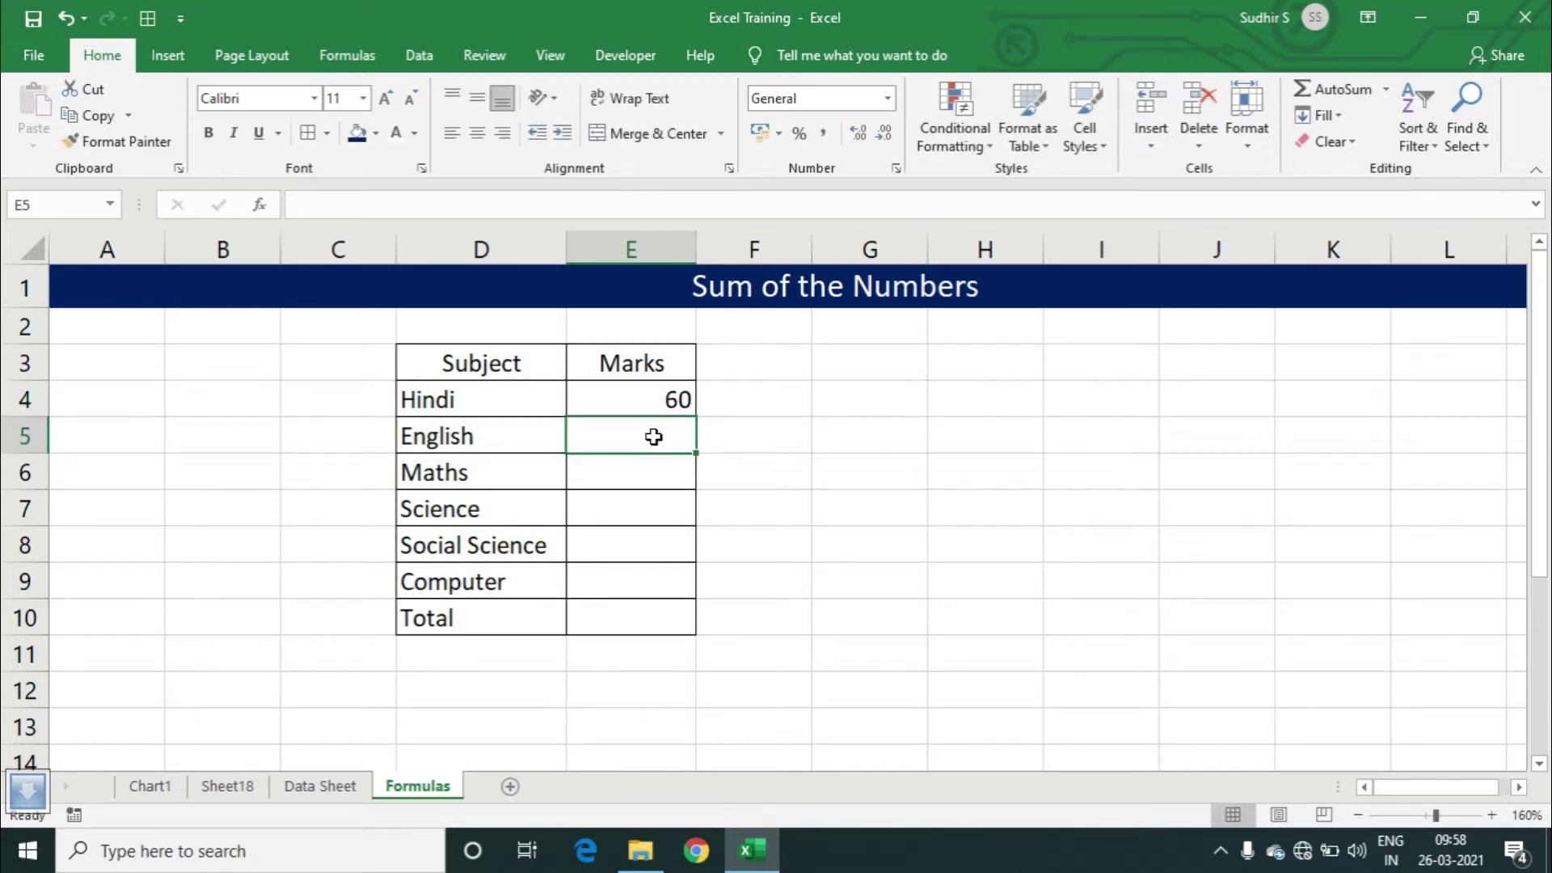
text(55)
key(Return)
text(70)
key(Return)
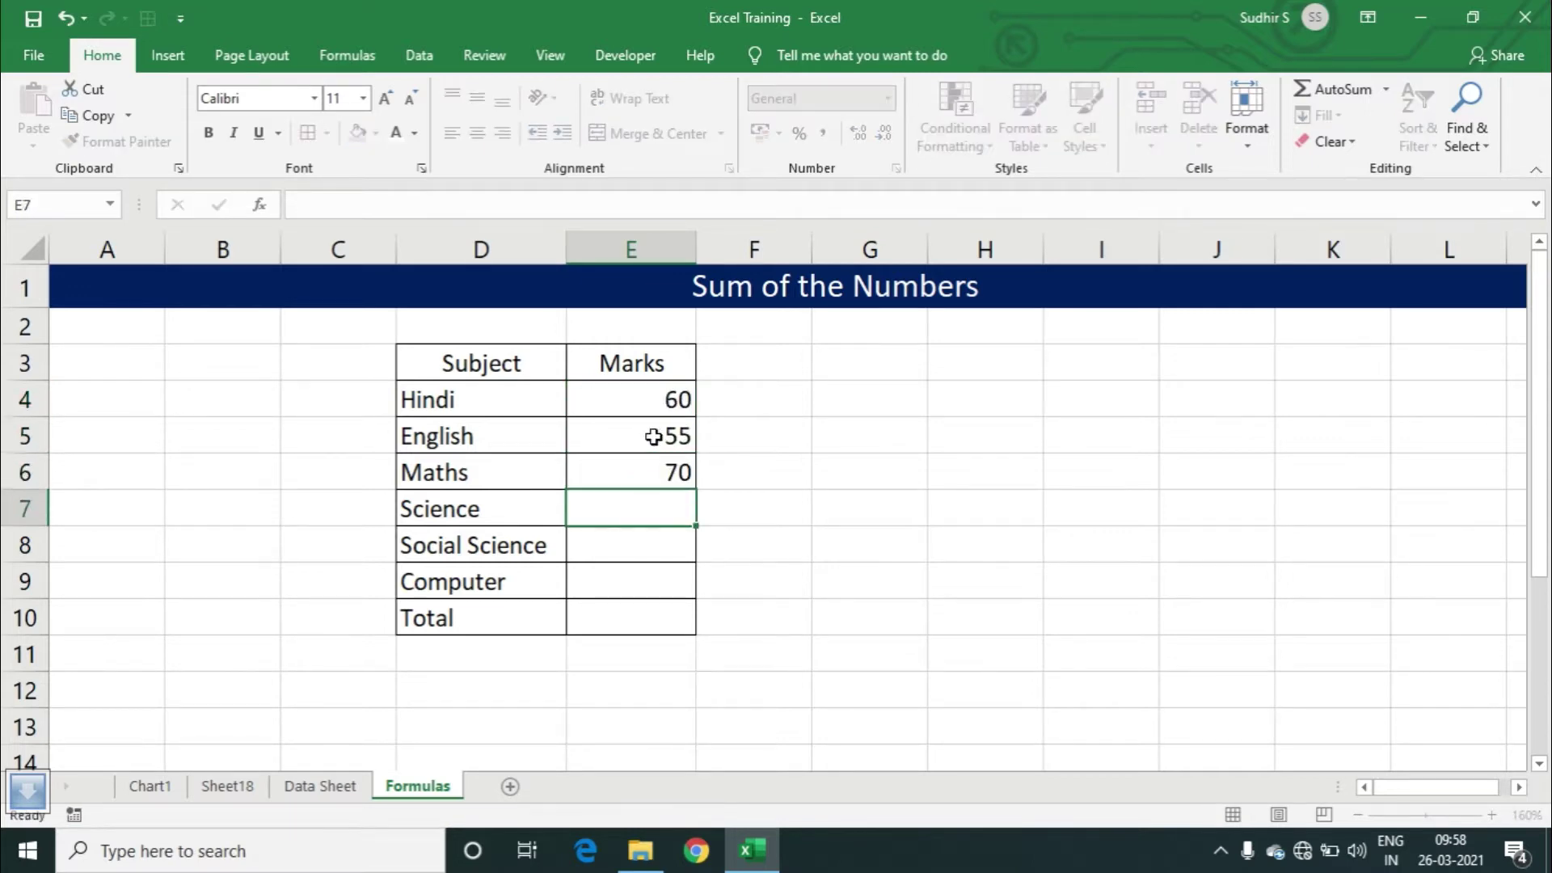
text(65)
key(Return)
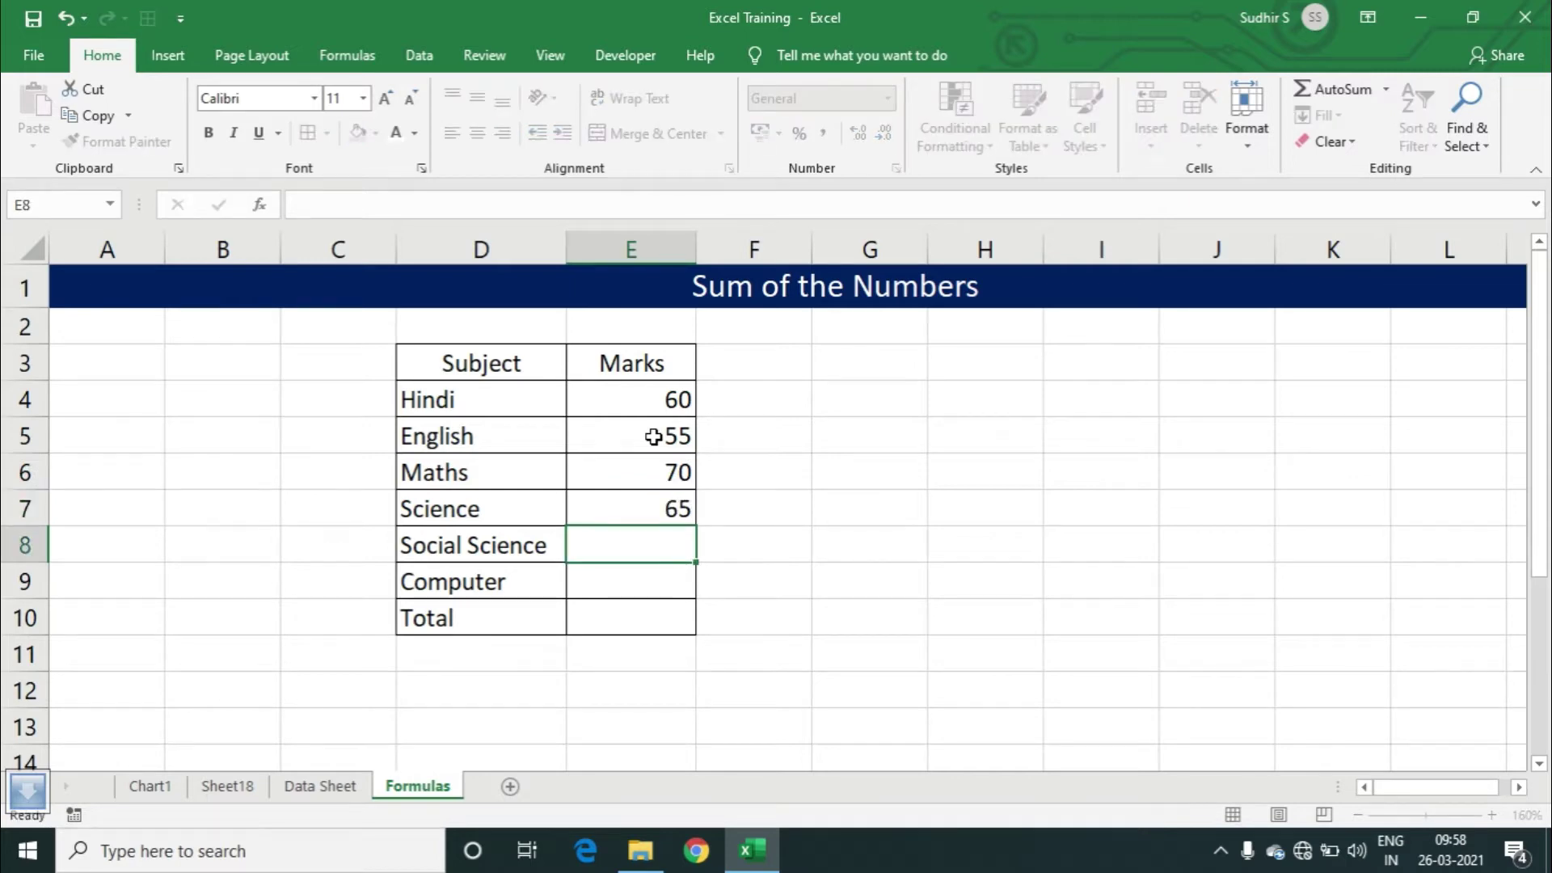
text(95)
key(Return)
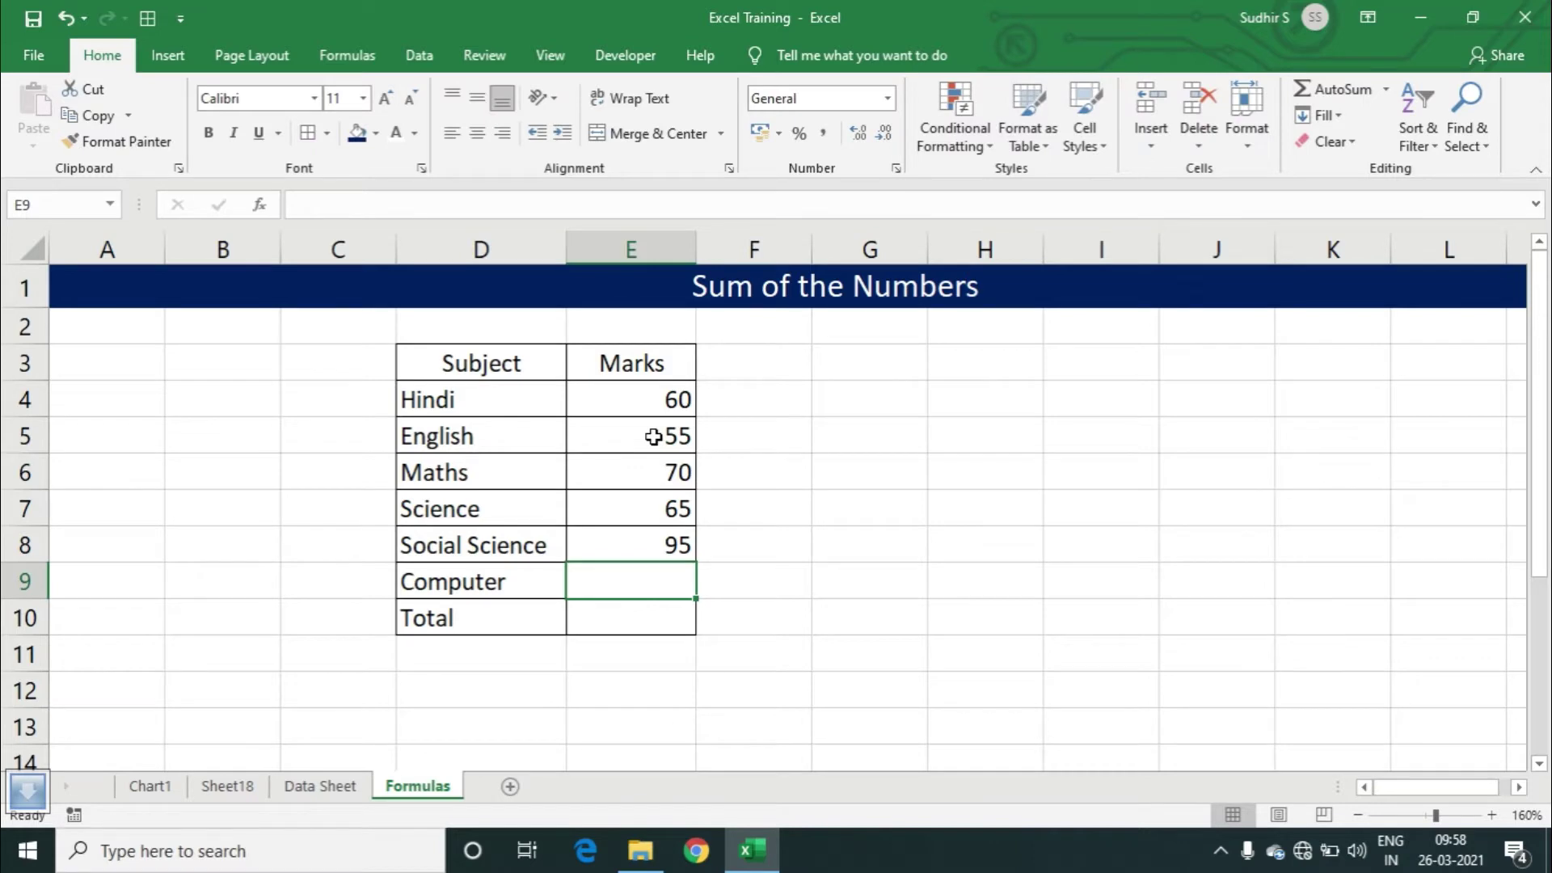
text(75)
key(Return)
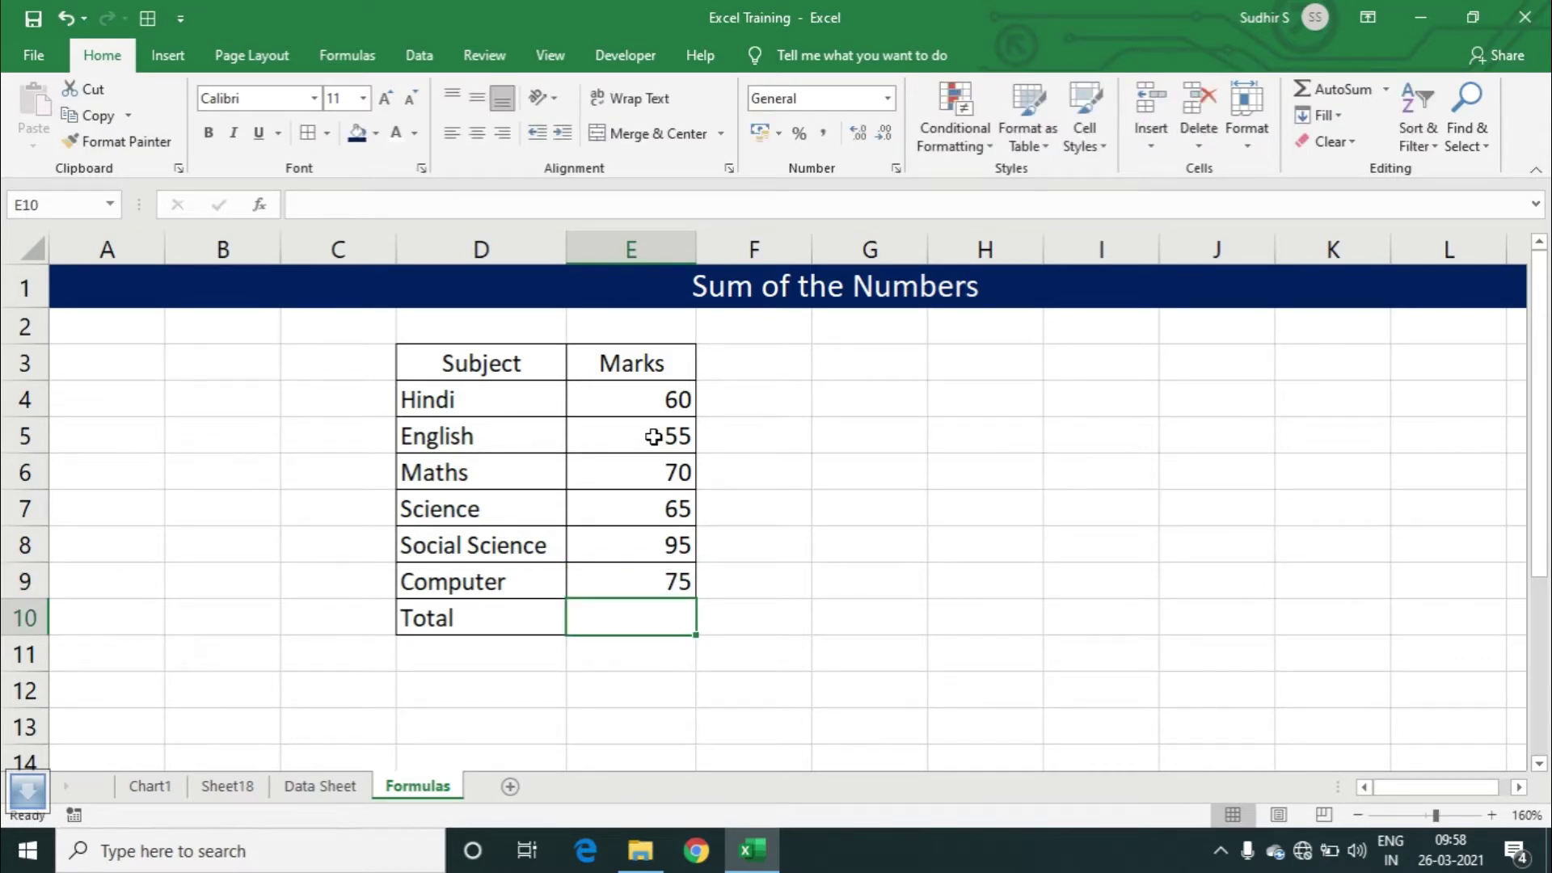
click(651, 587)
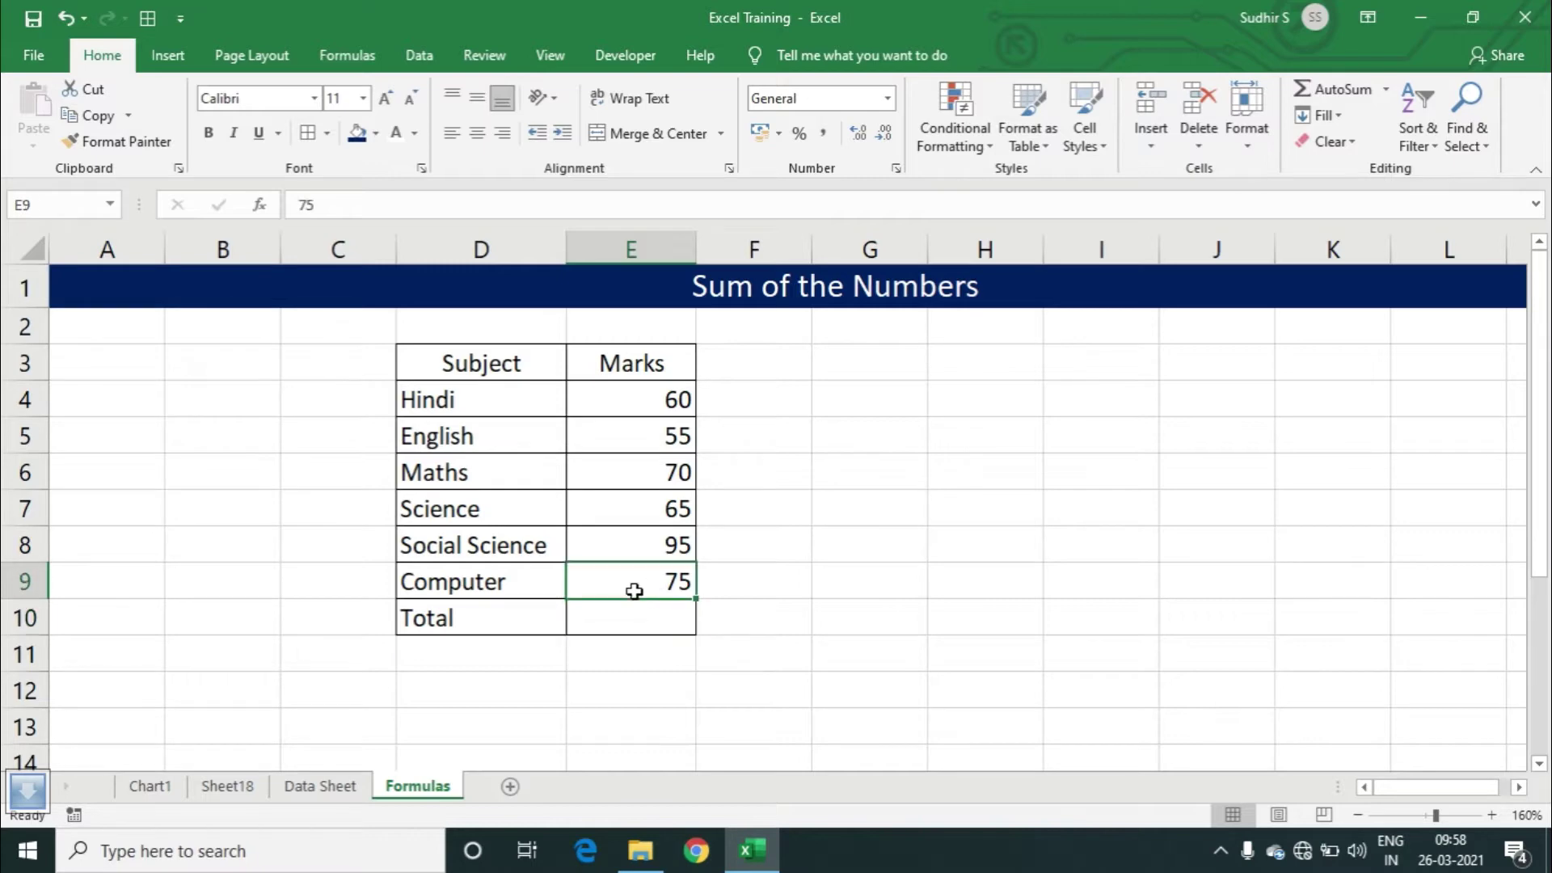
click(528, 608)
click(619, 620)
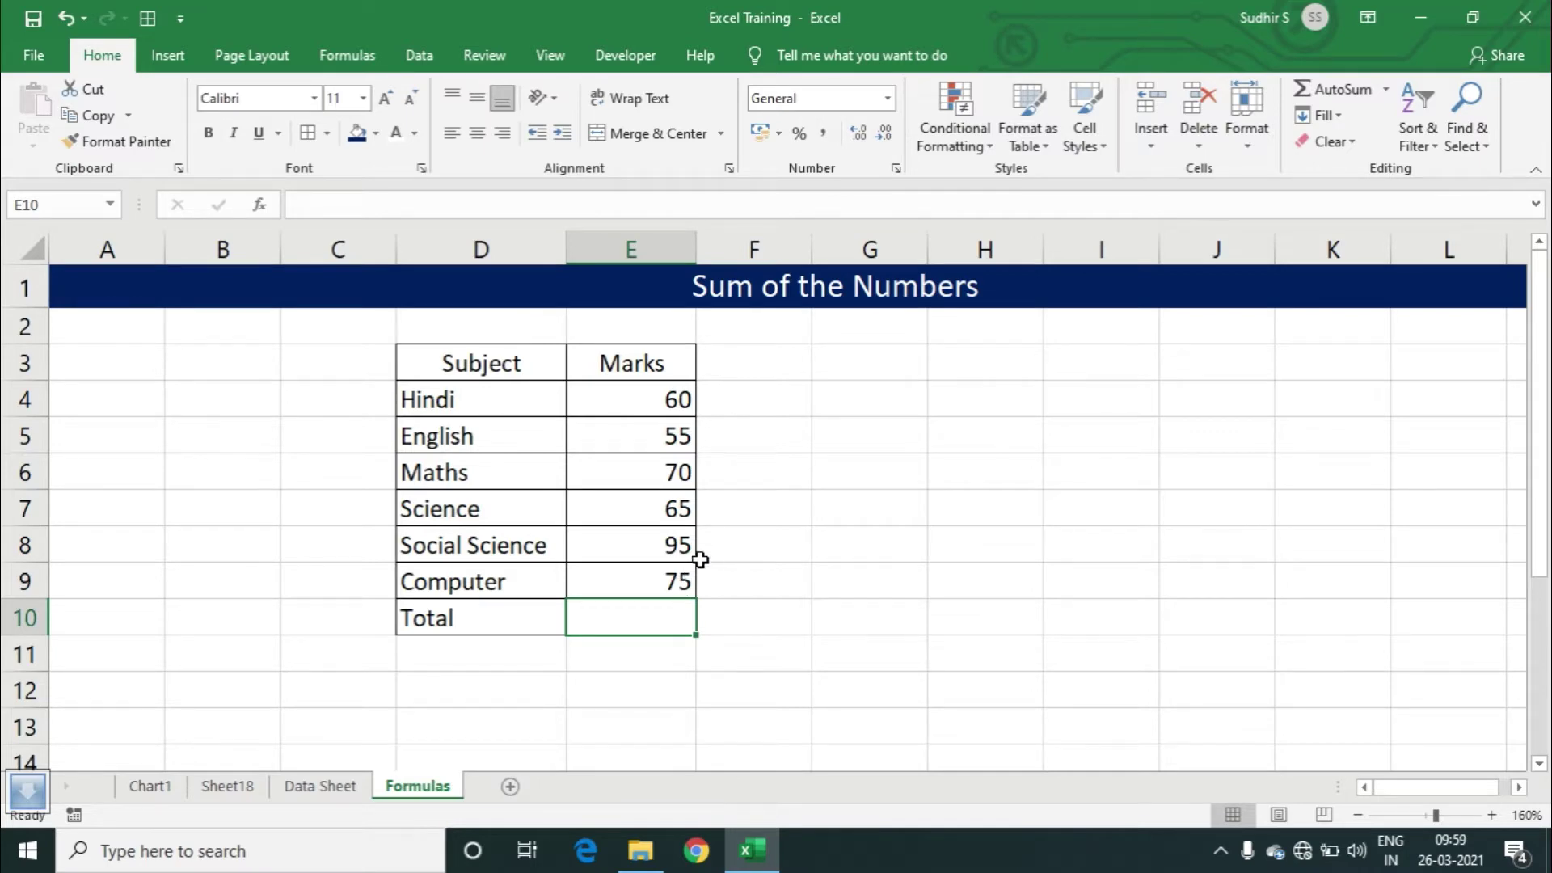
click(758, 459)
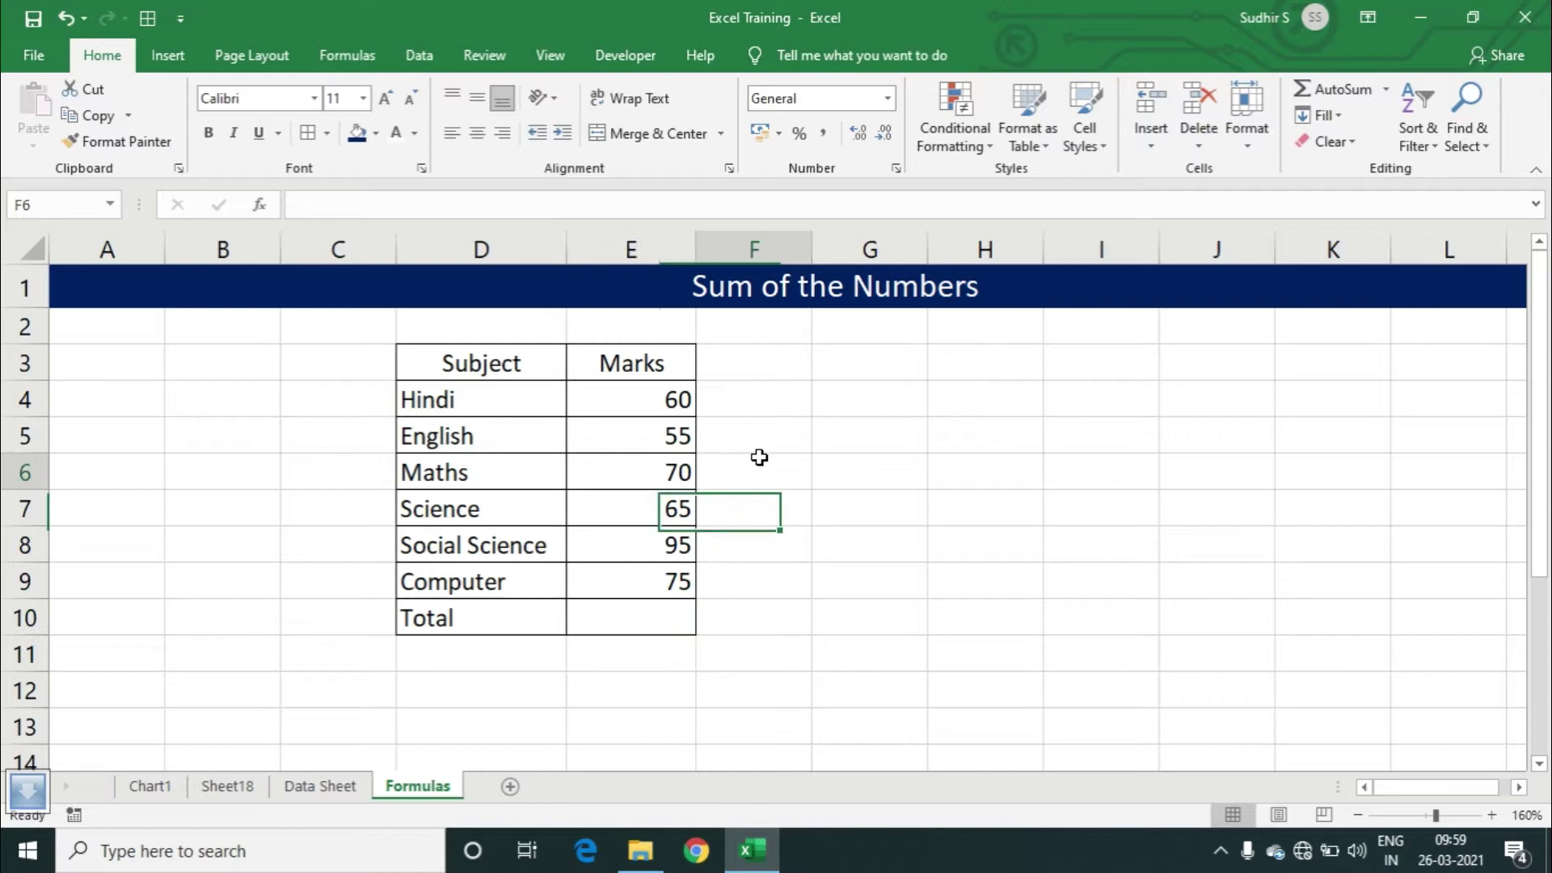
click(803, 410)
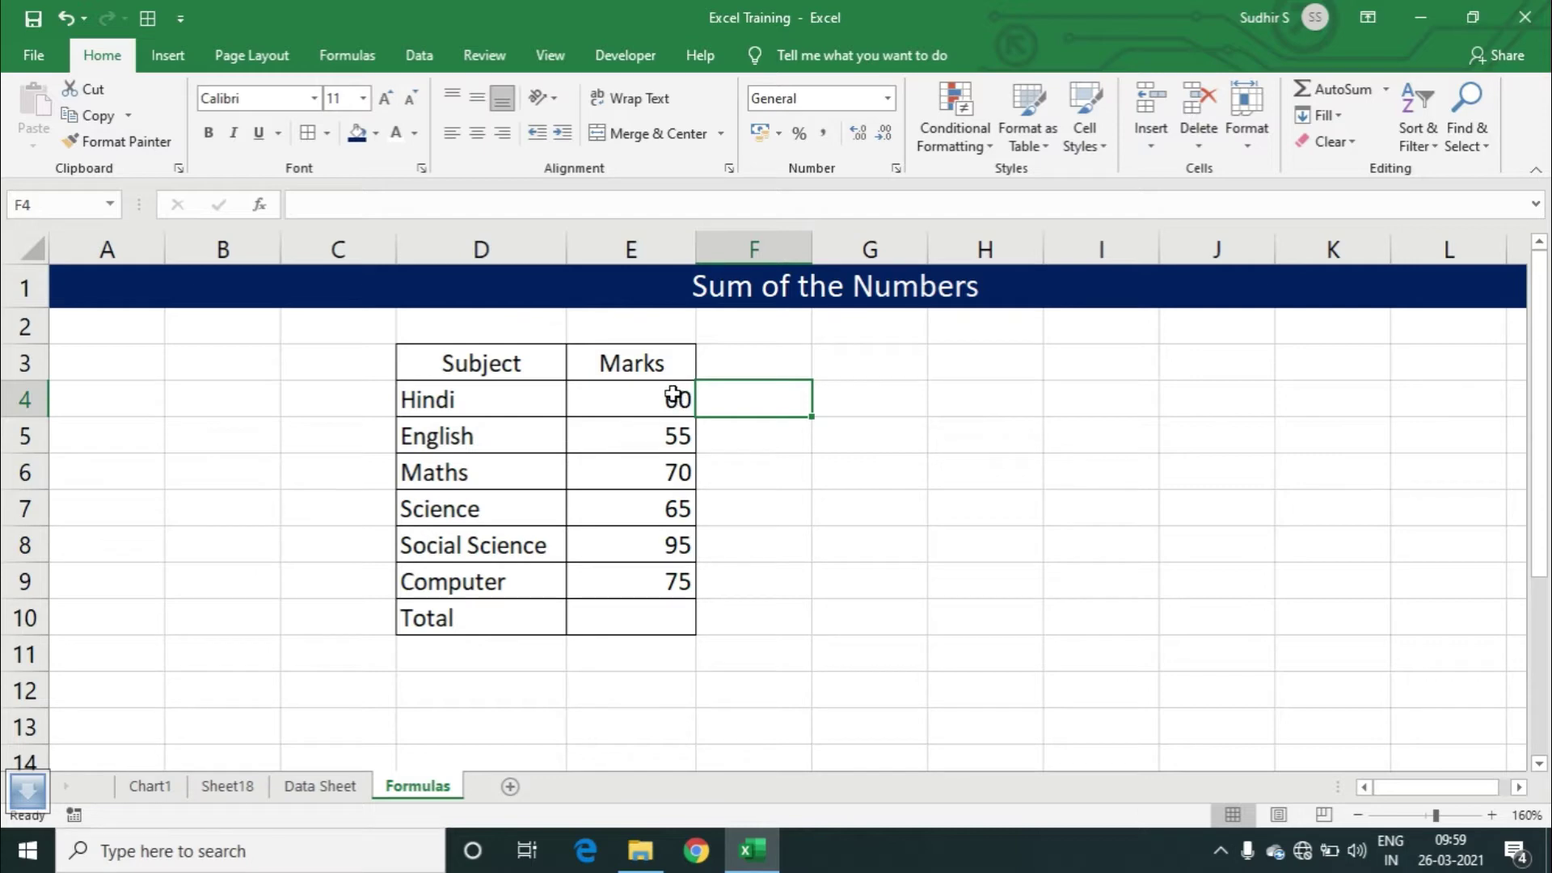
- Total the selected marks E4:E9 with AutoSum, and clear the resulting sum from E10
drag(672, 394, 665, 579)
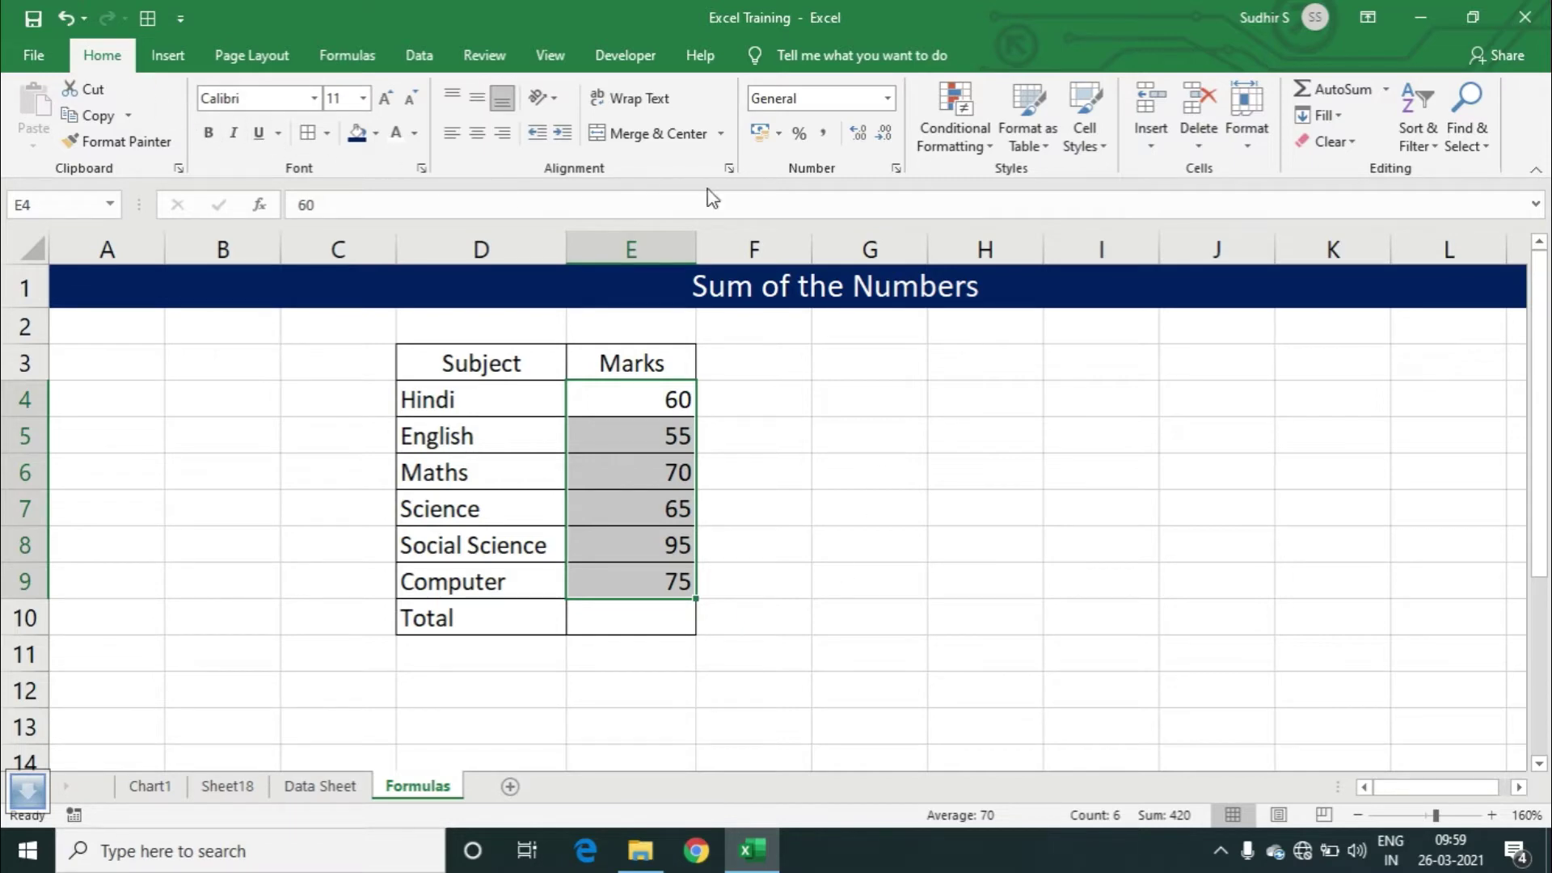
click(1360, 99)
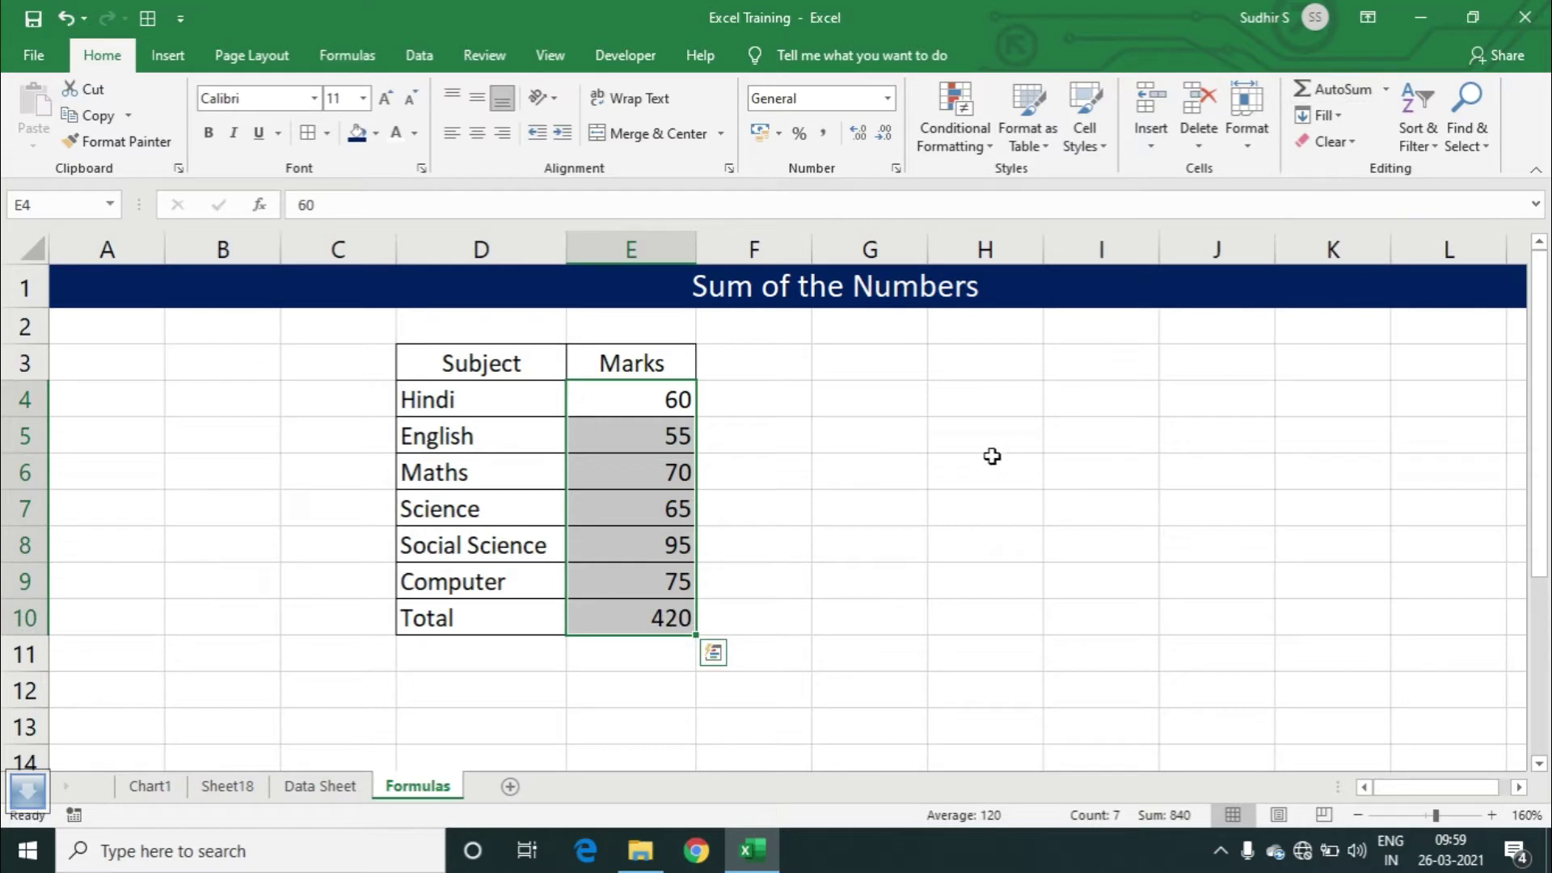
click(667, 618)
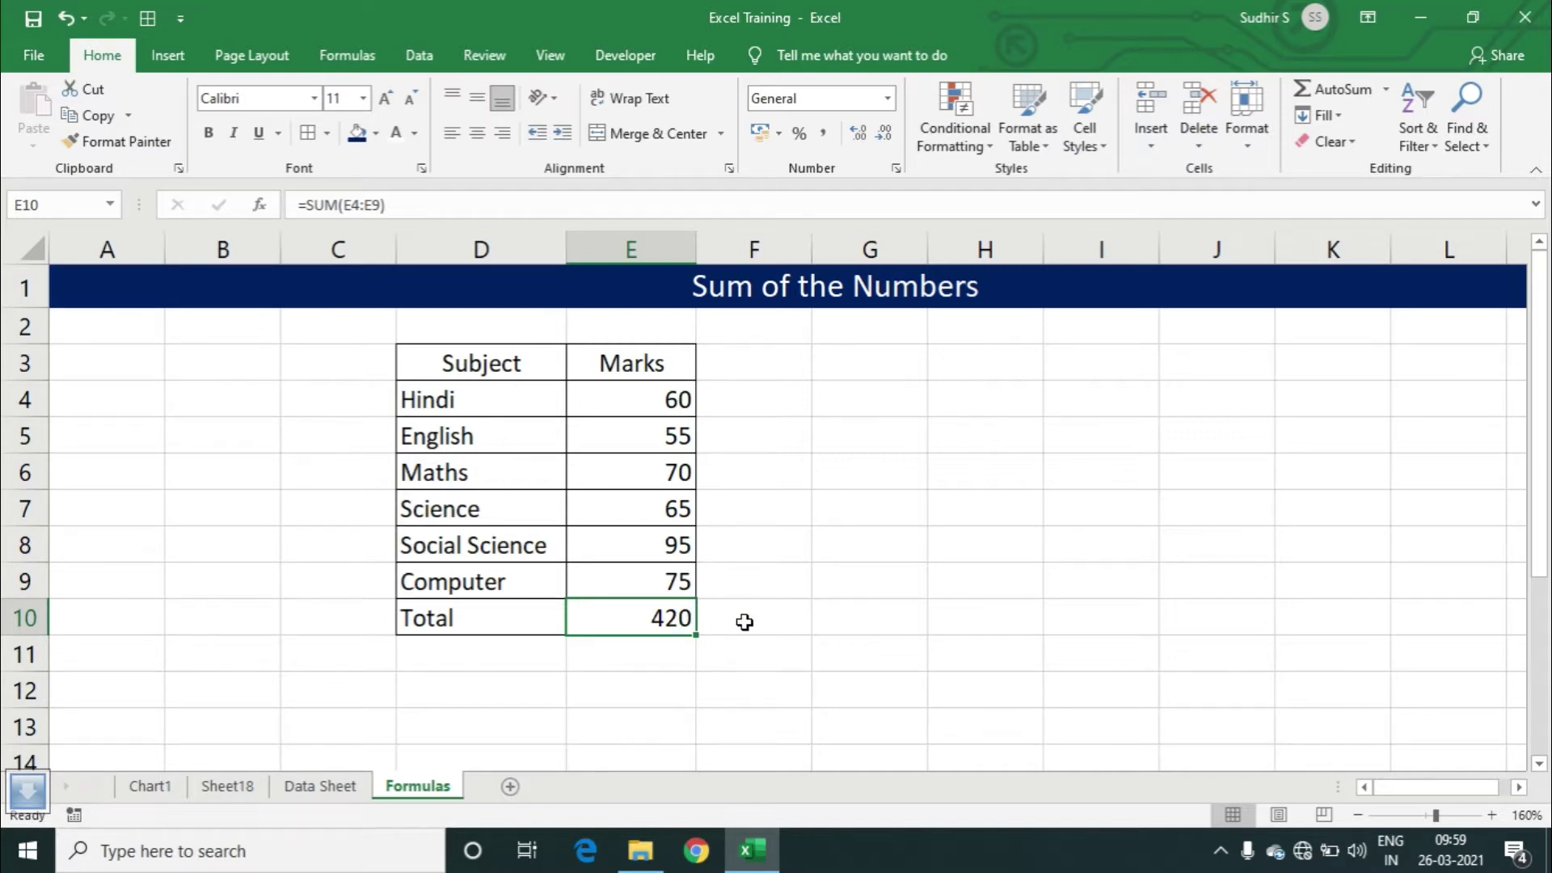
key(Delete)
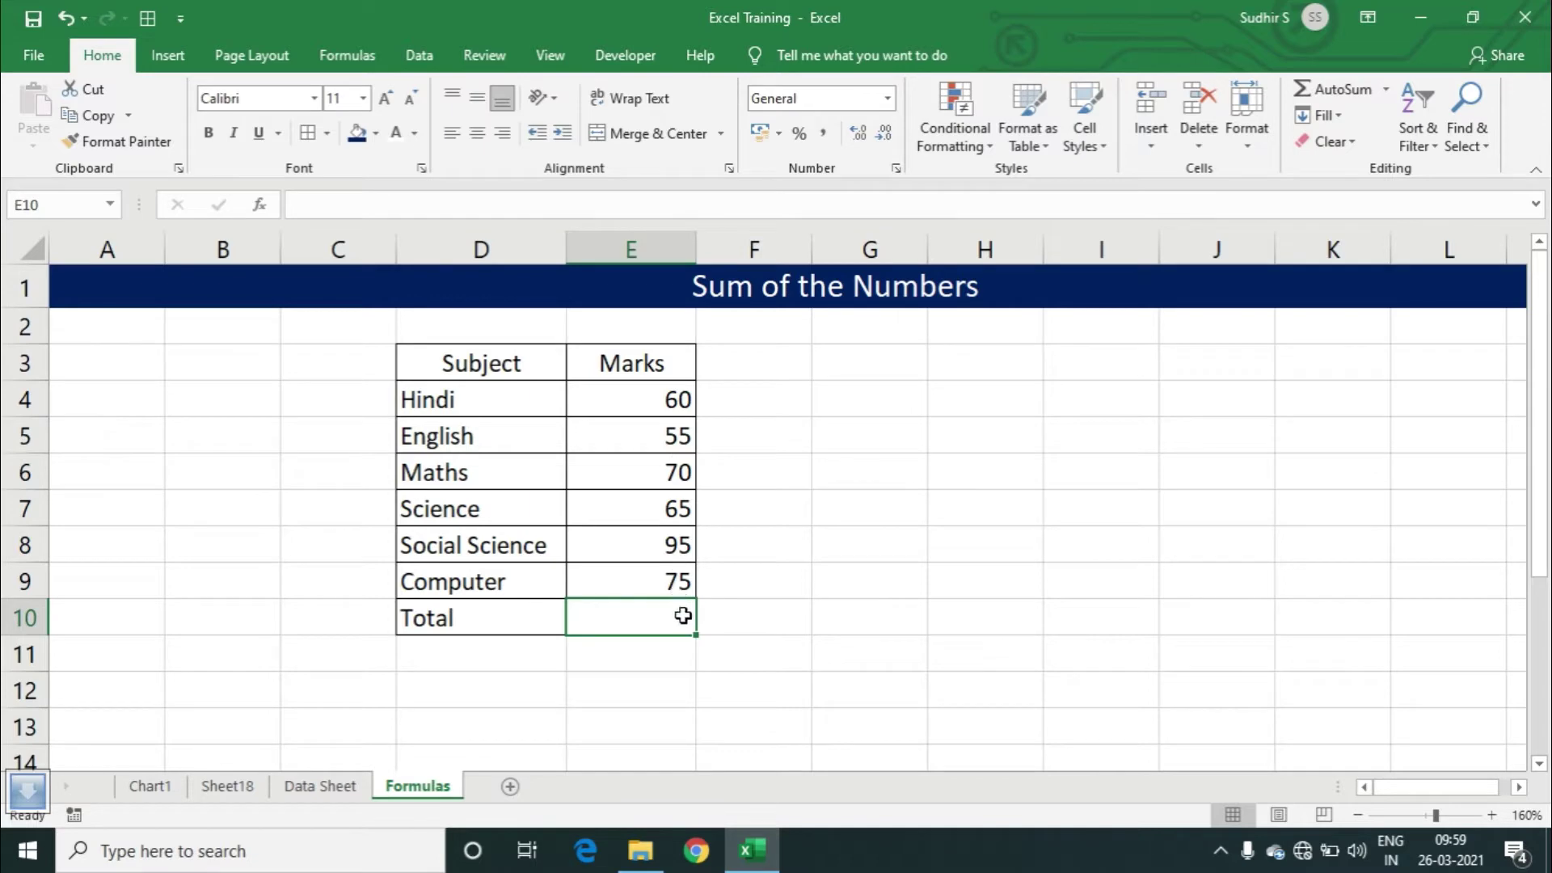
- Sum the marks E4:E9 into the empty Total cell E10 using AutoSum's suggested range
click(719, 608)
click(684, 608)
click(1343, 91)
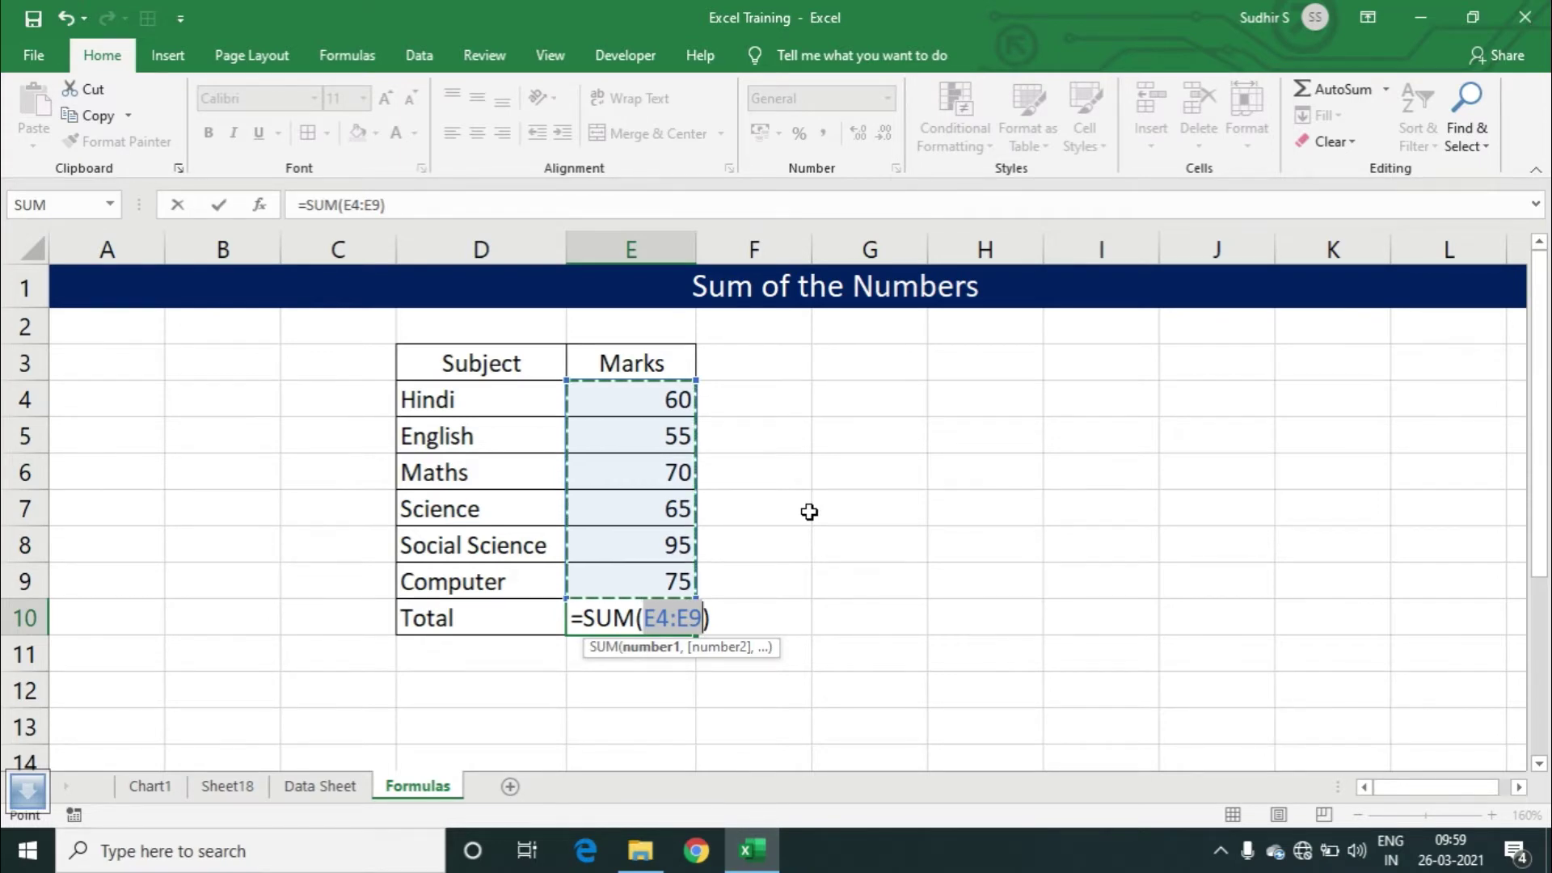
key(Return)
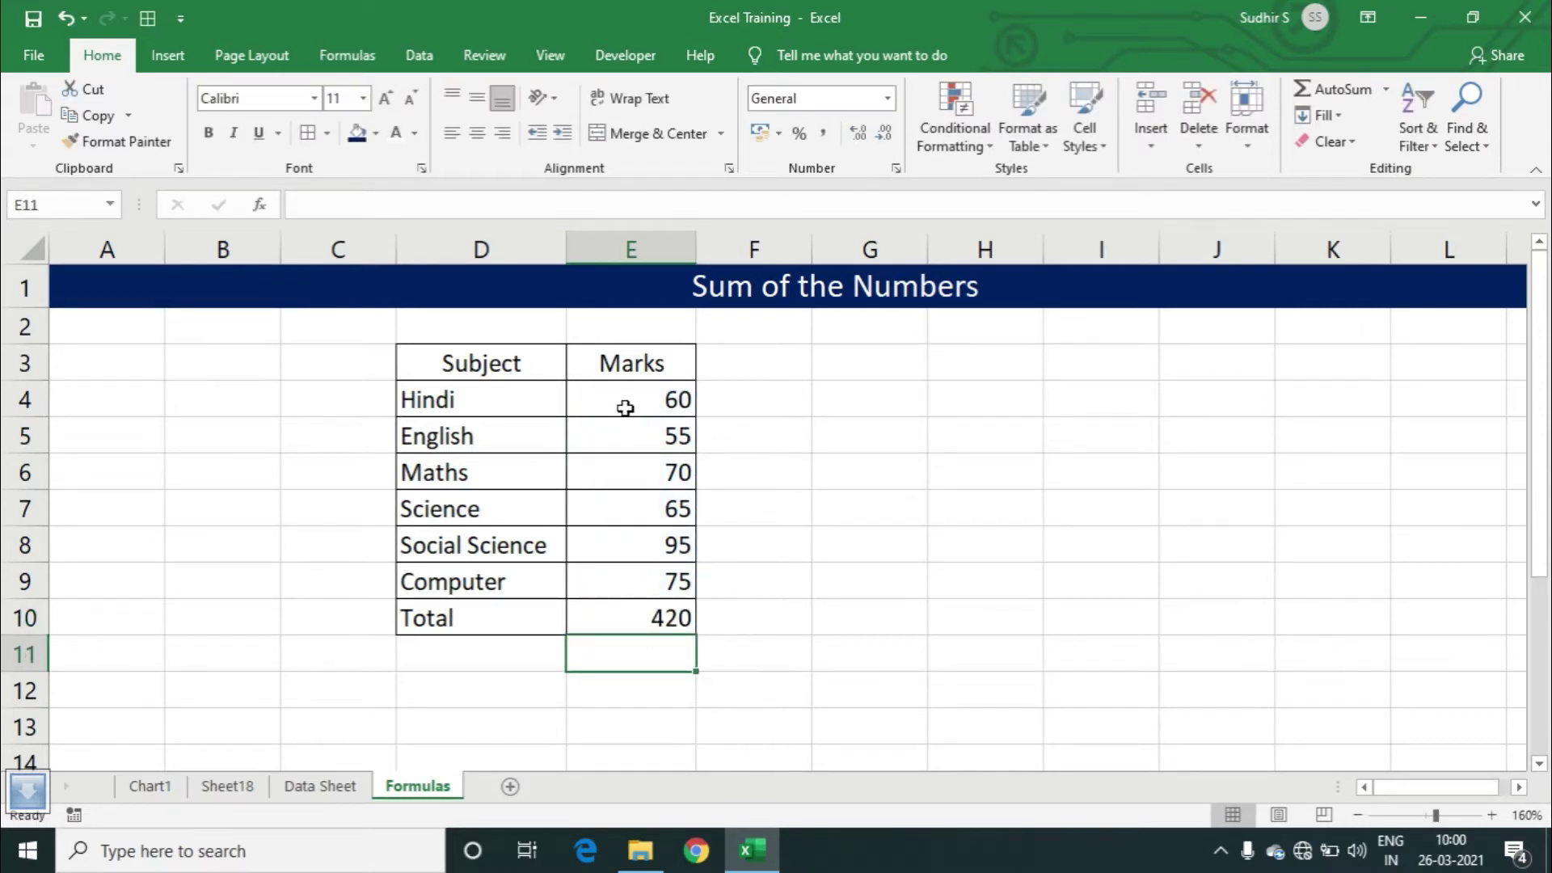
- Copy the table without its Total row to H3 and clear the English mark in the copy
drag(523, 360, 637, 587)
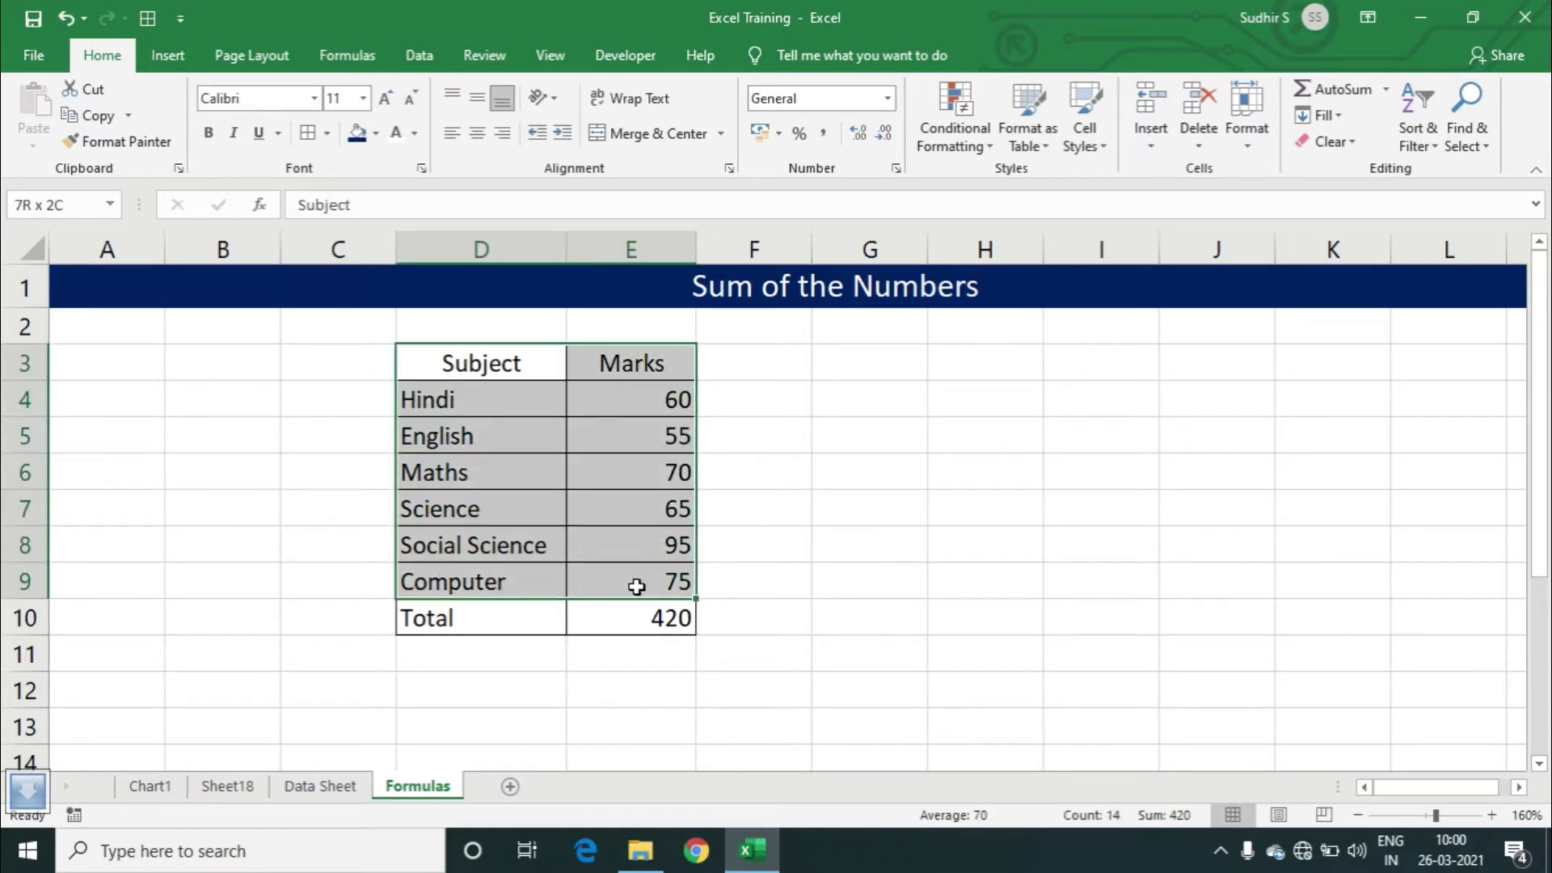
key(ctrl+c)
key(ctrl+q)
click(941, 368)
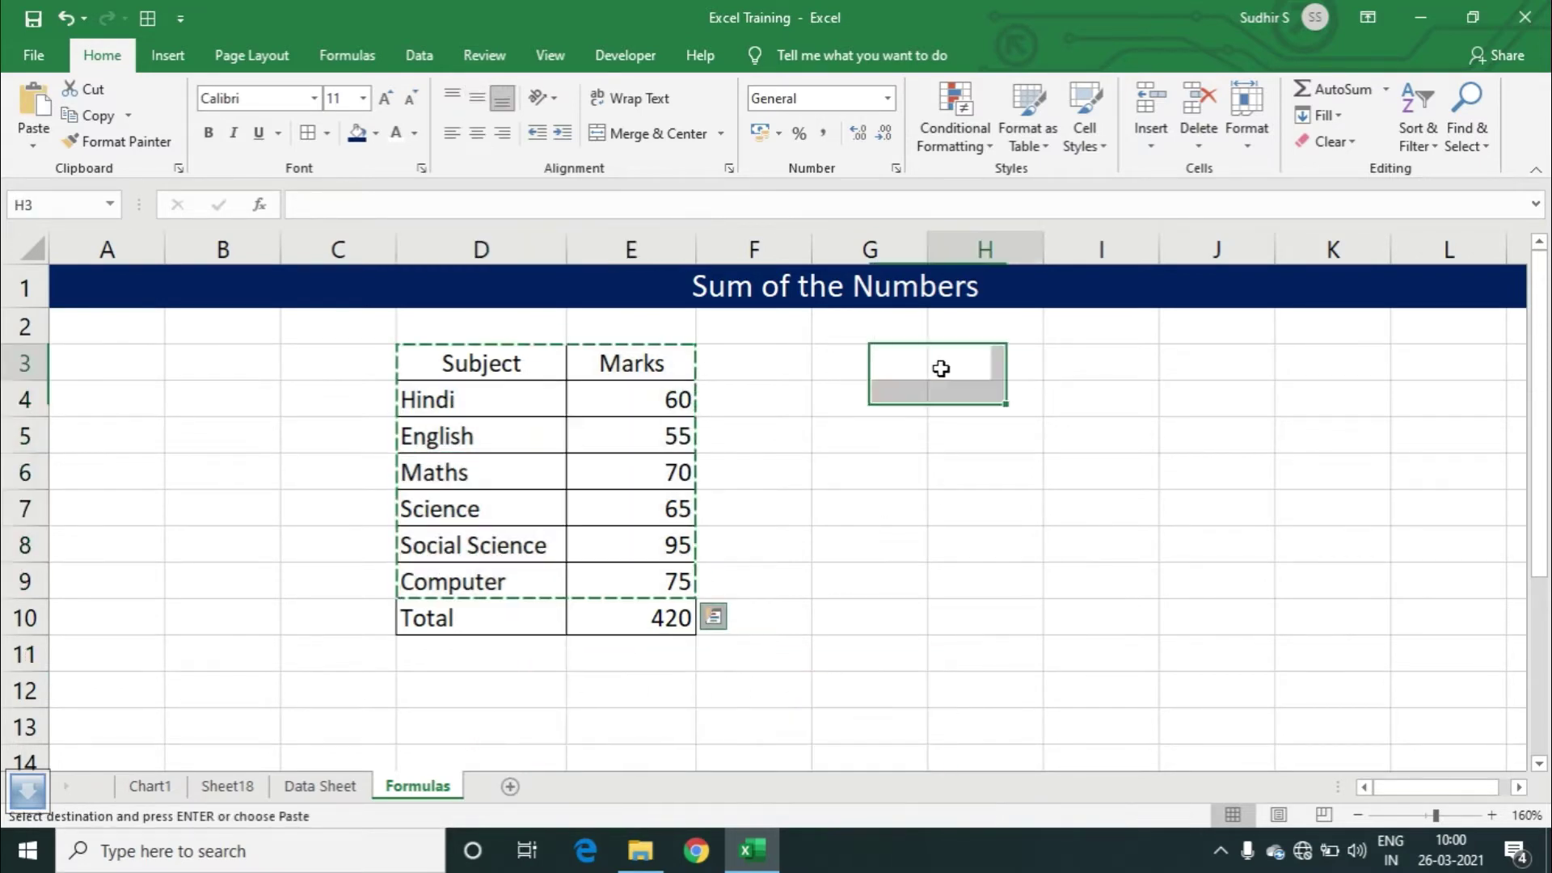
key(ctrl+v)
key(Escape)
click(1118, 470)
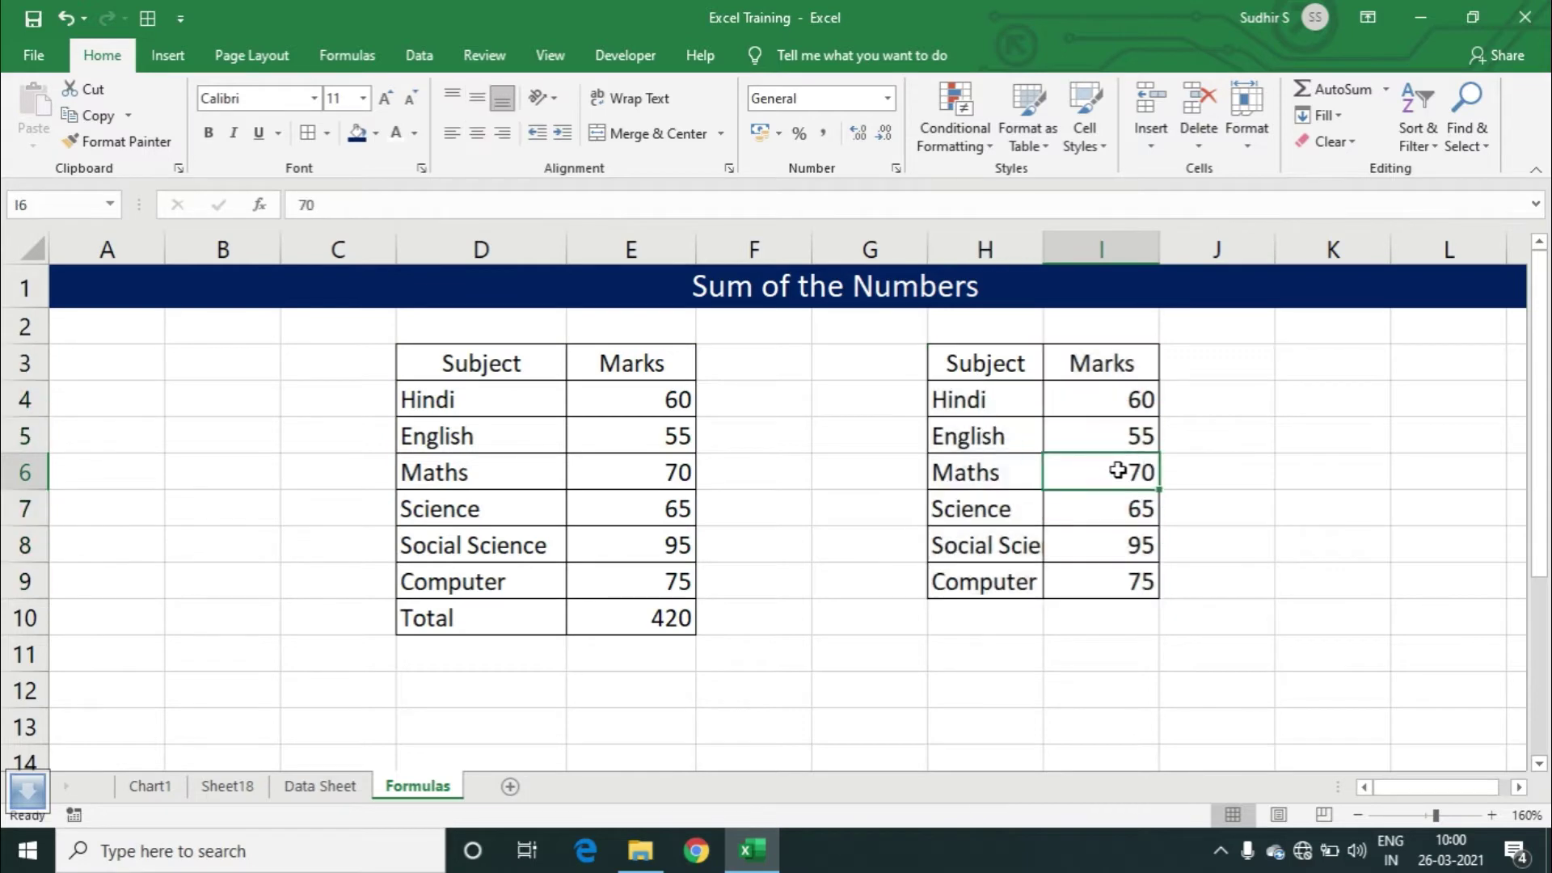
click(1127, 437)
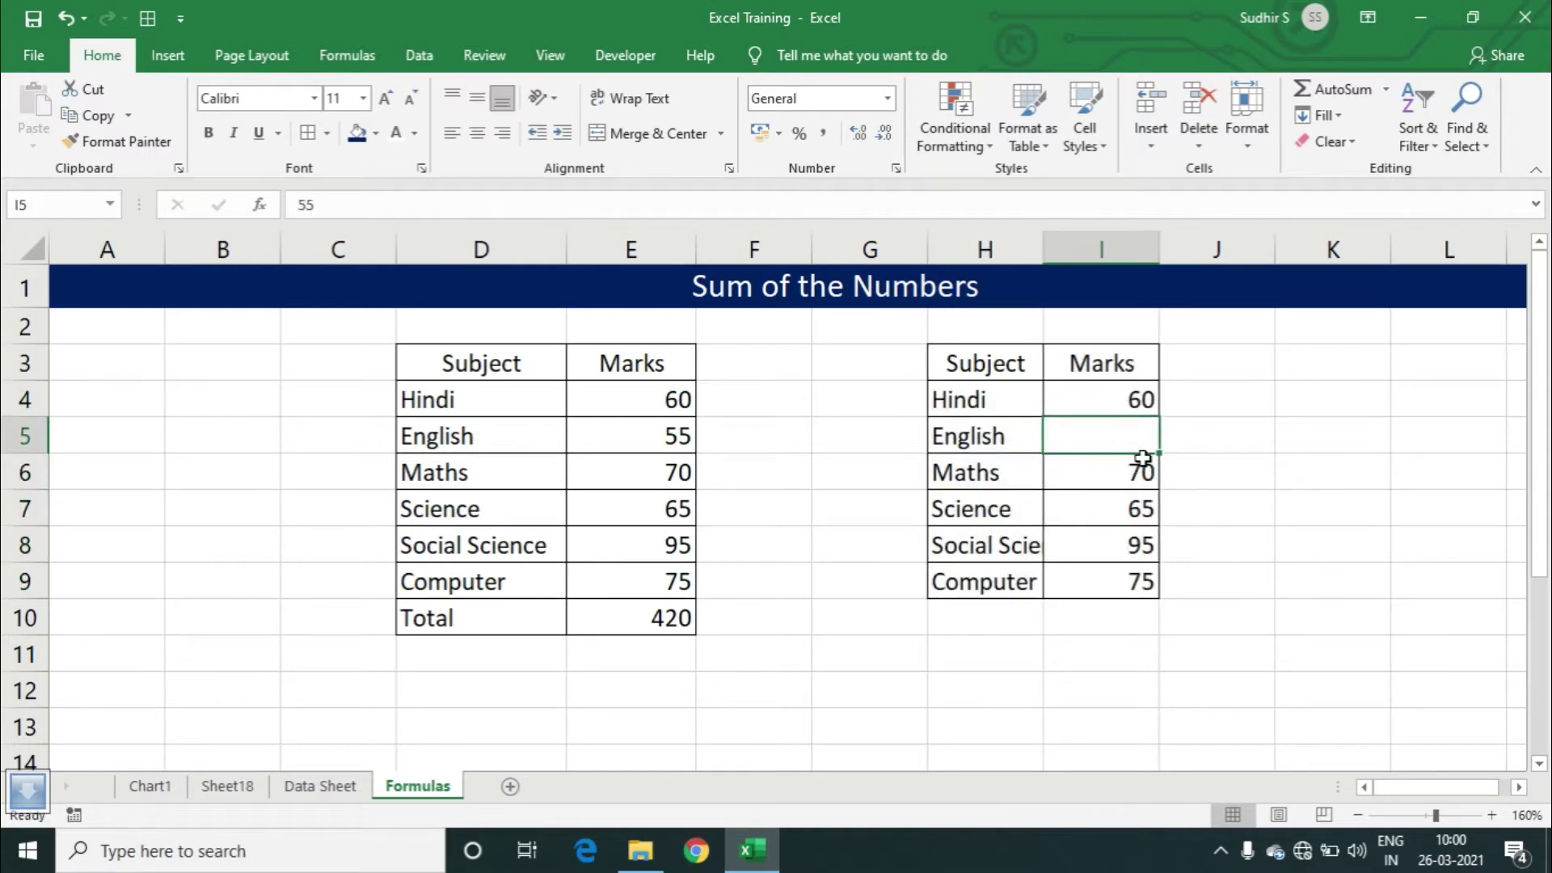
- Total the copied table's selected marks I4:I9 with AutoSum, and clear the sum from I10
click(1114, 616)
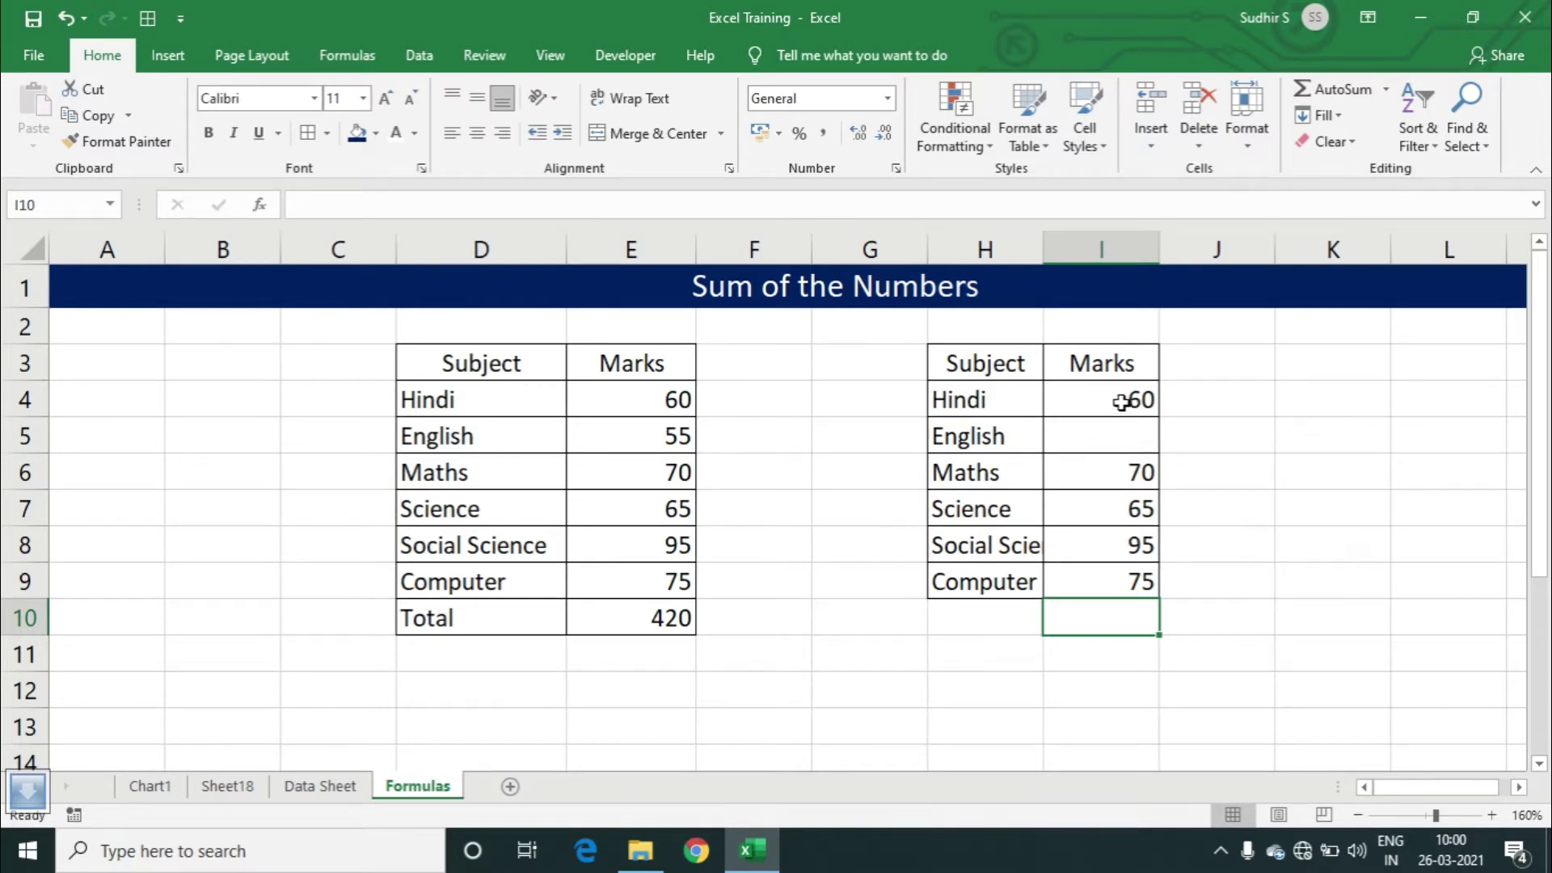
drag(1120, 401, 1118, 589)
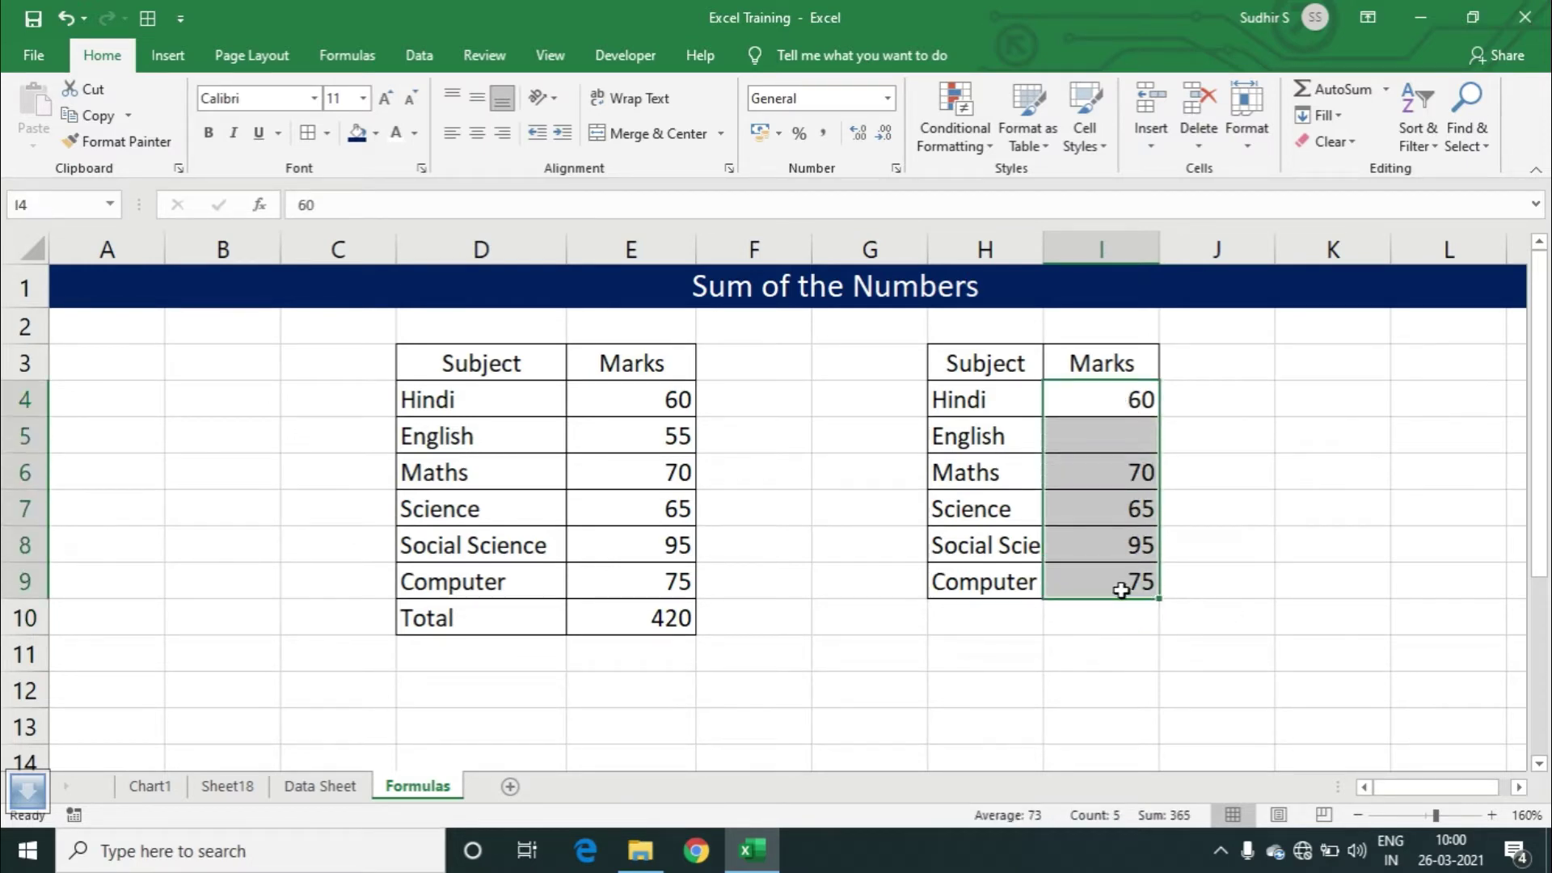
click(1330, 91)
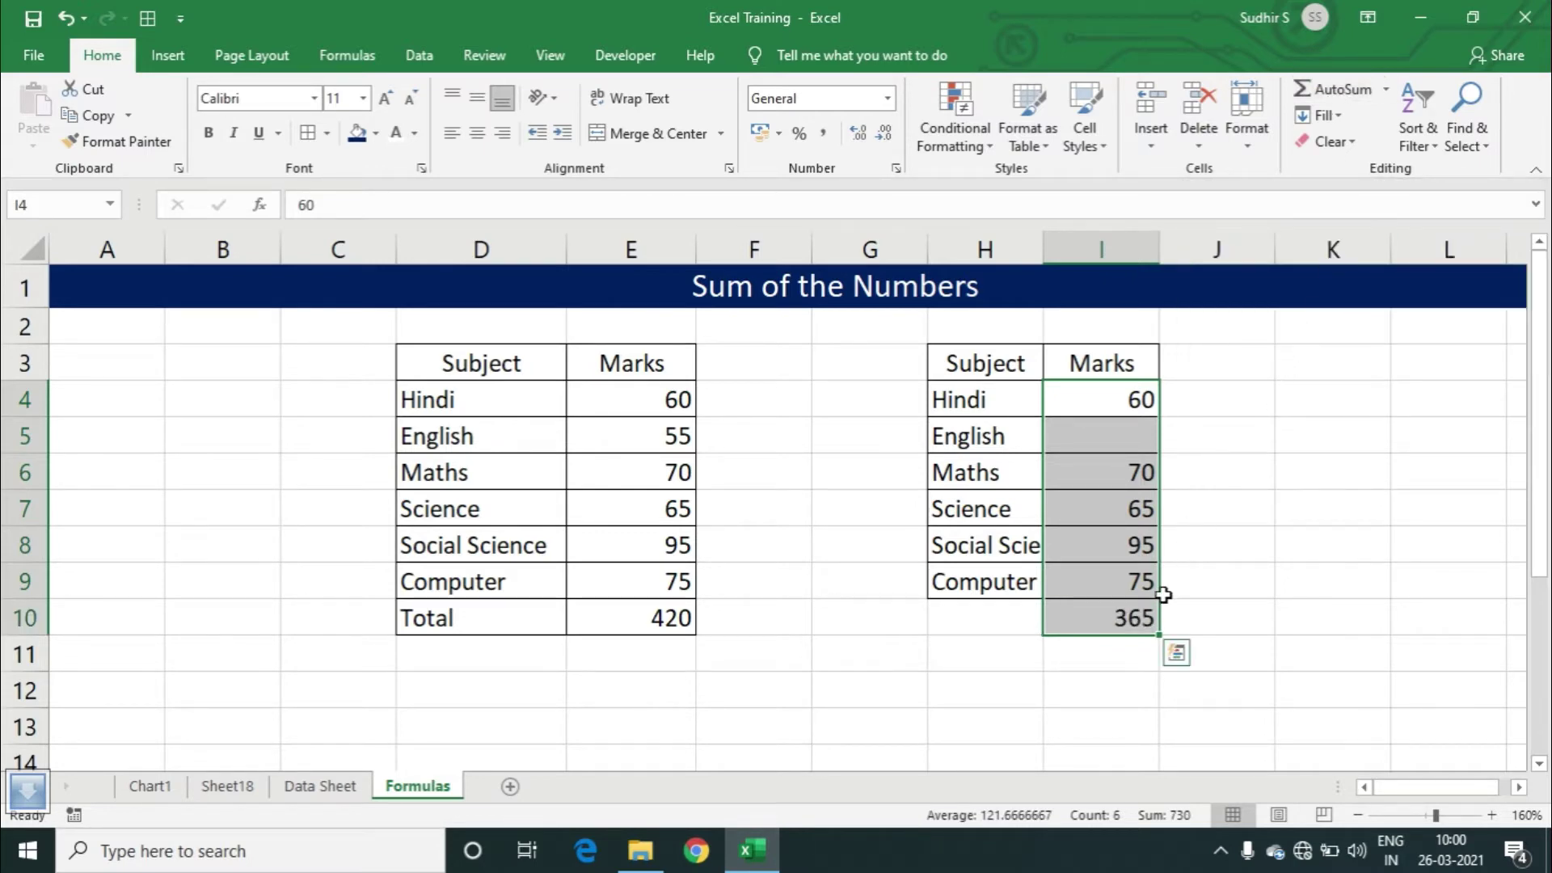
click(1140, 614)
key(Delete)
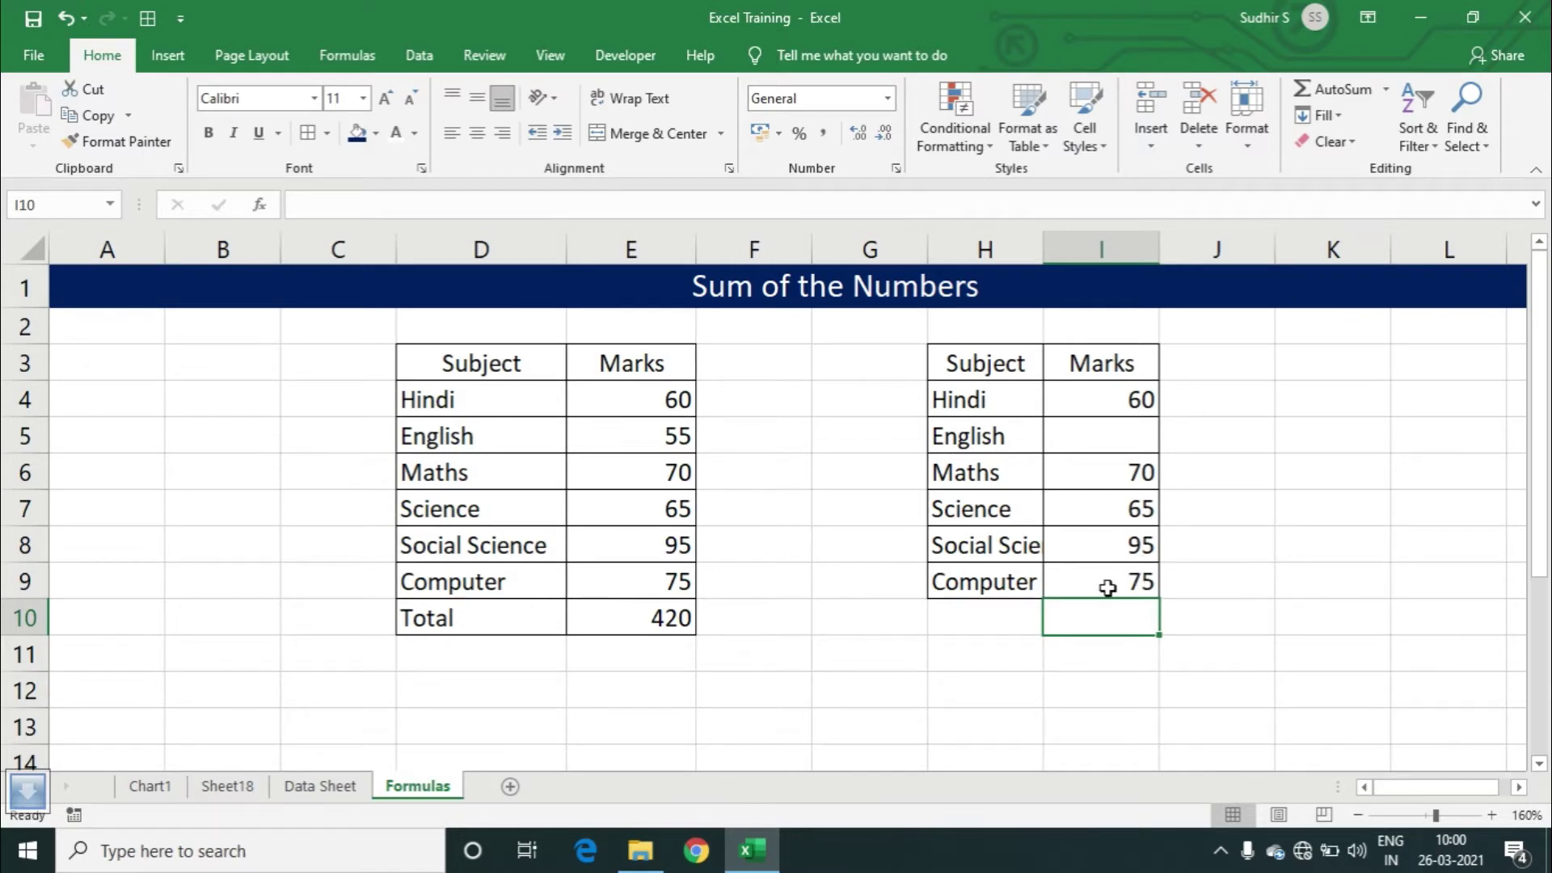
- Insert AutoSum in I10 with its suggested range I6:I9, and delete the resulting formula
click(1342, 91)
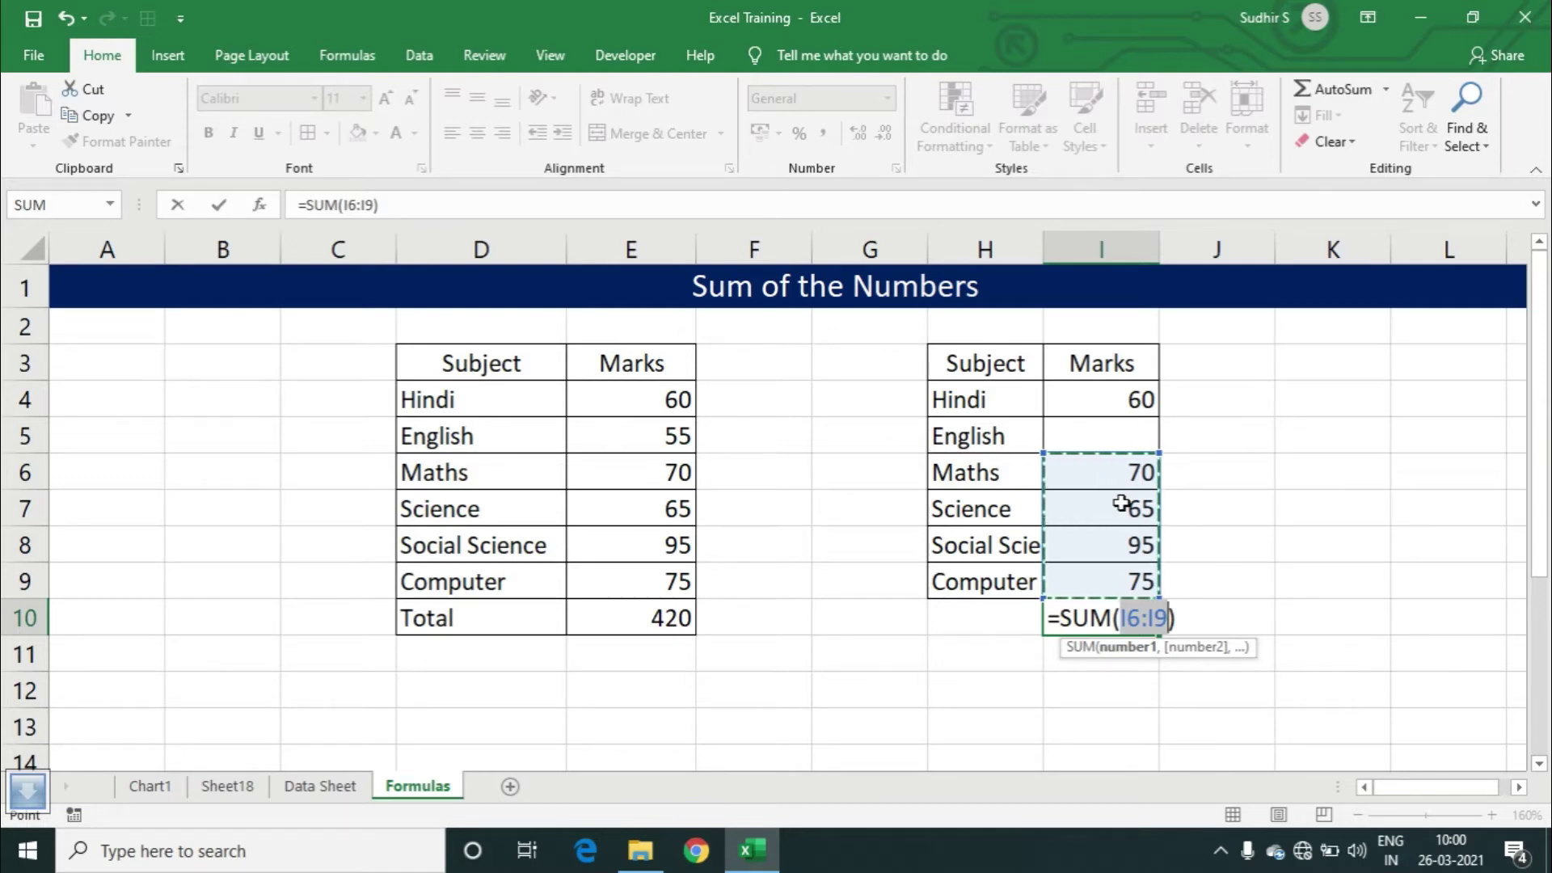
key(Return)
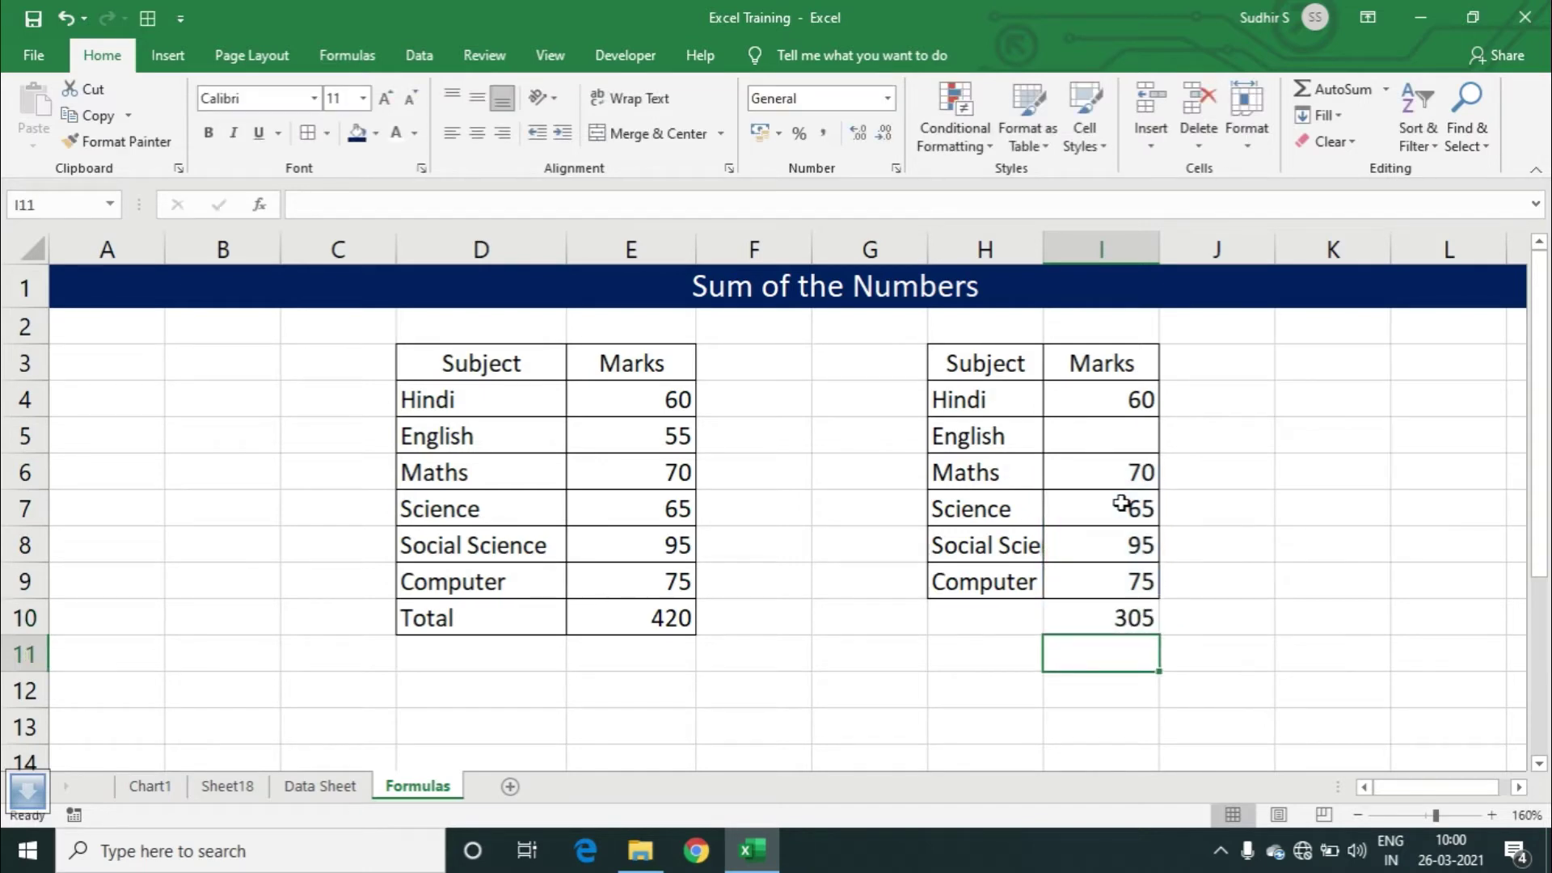
key(Up)
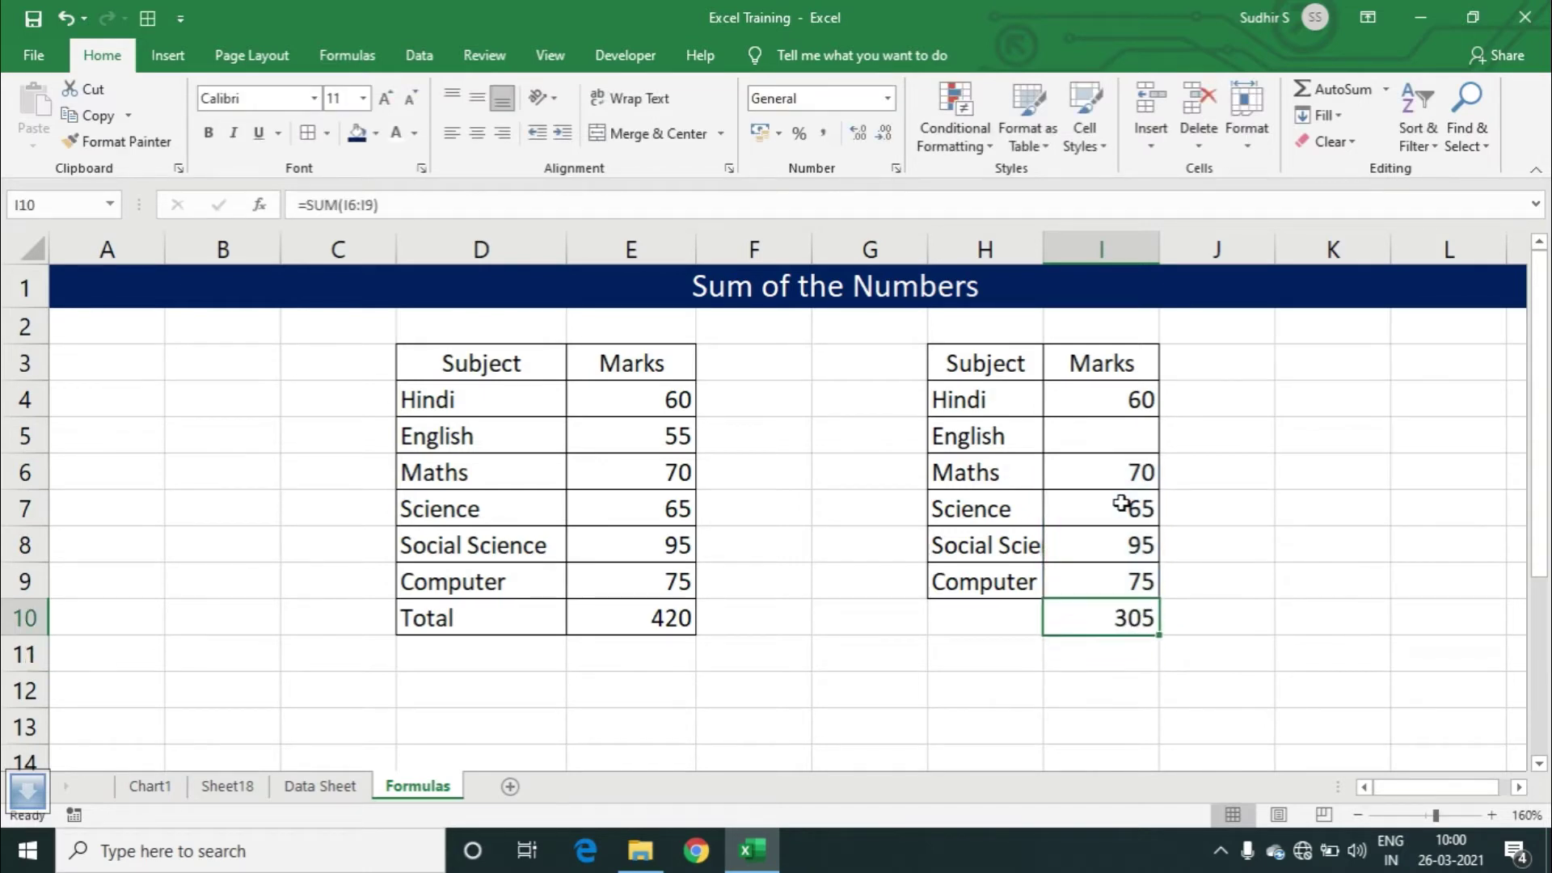
key(Delete)
scroll(862, 523, down, 1)
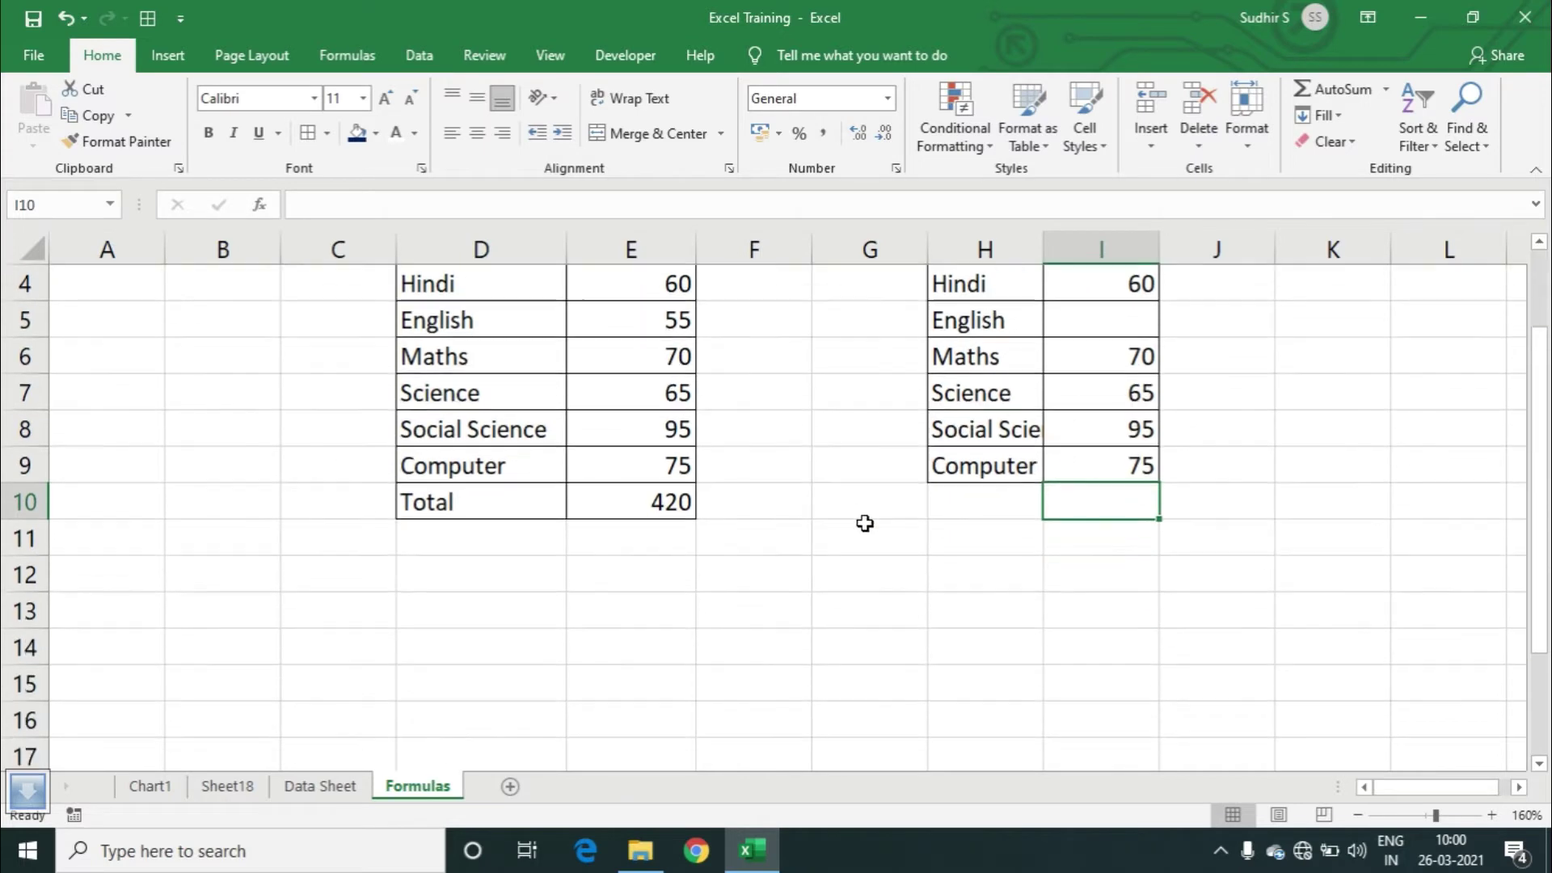
scroll(835, 485, up, 1)
drag(520, 360, 631, 630)
scroll(622, 548, down, 1)
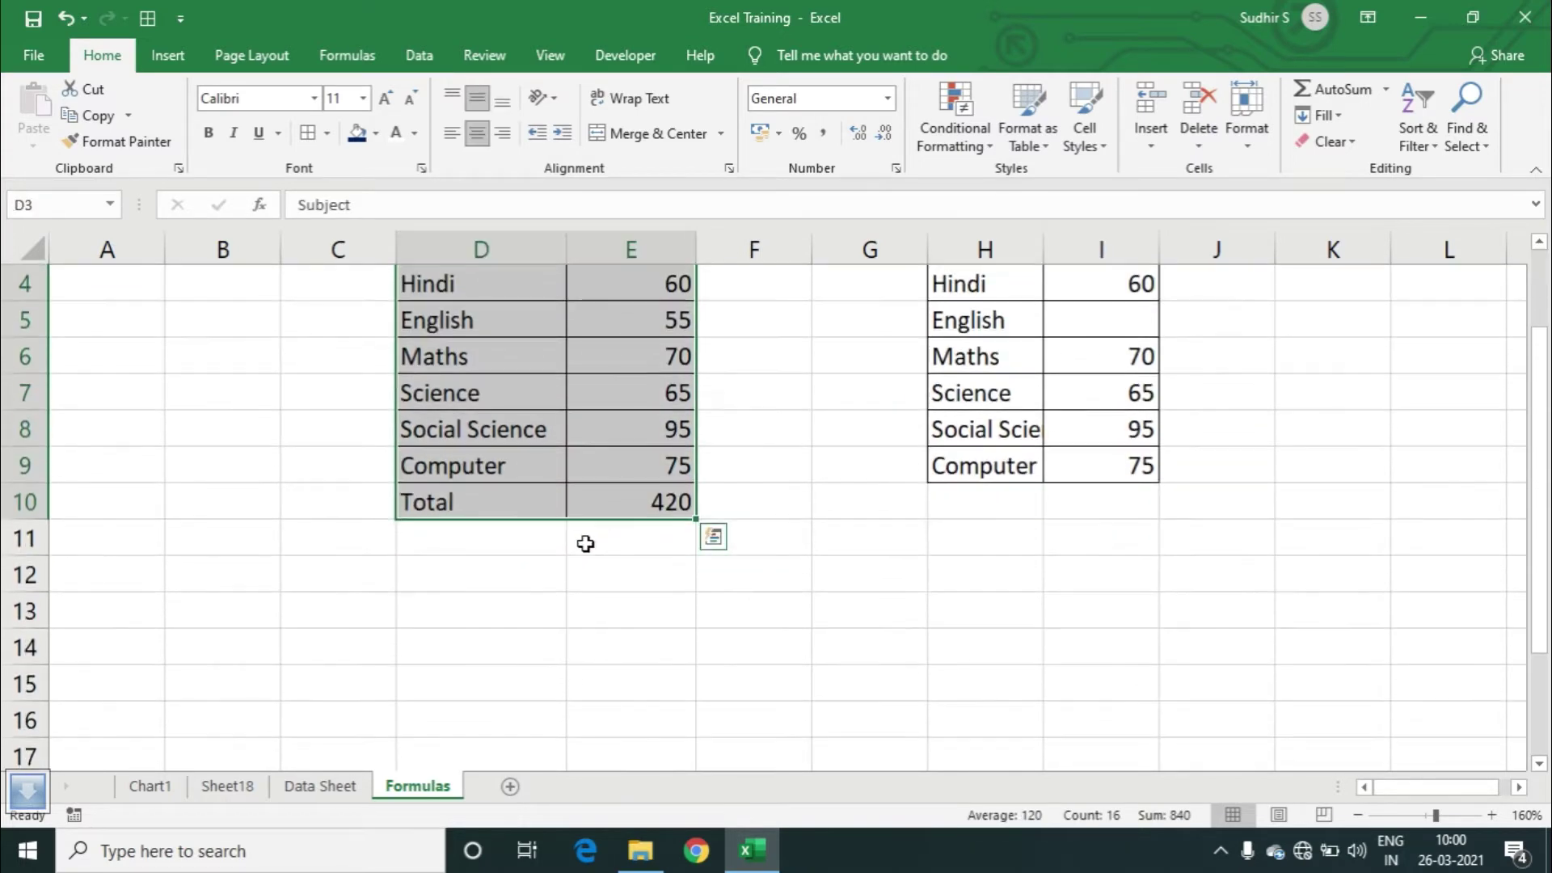
click(374, 607)
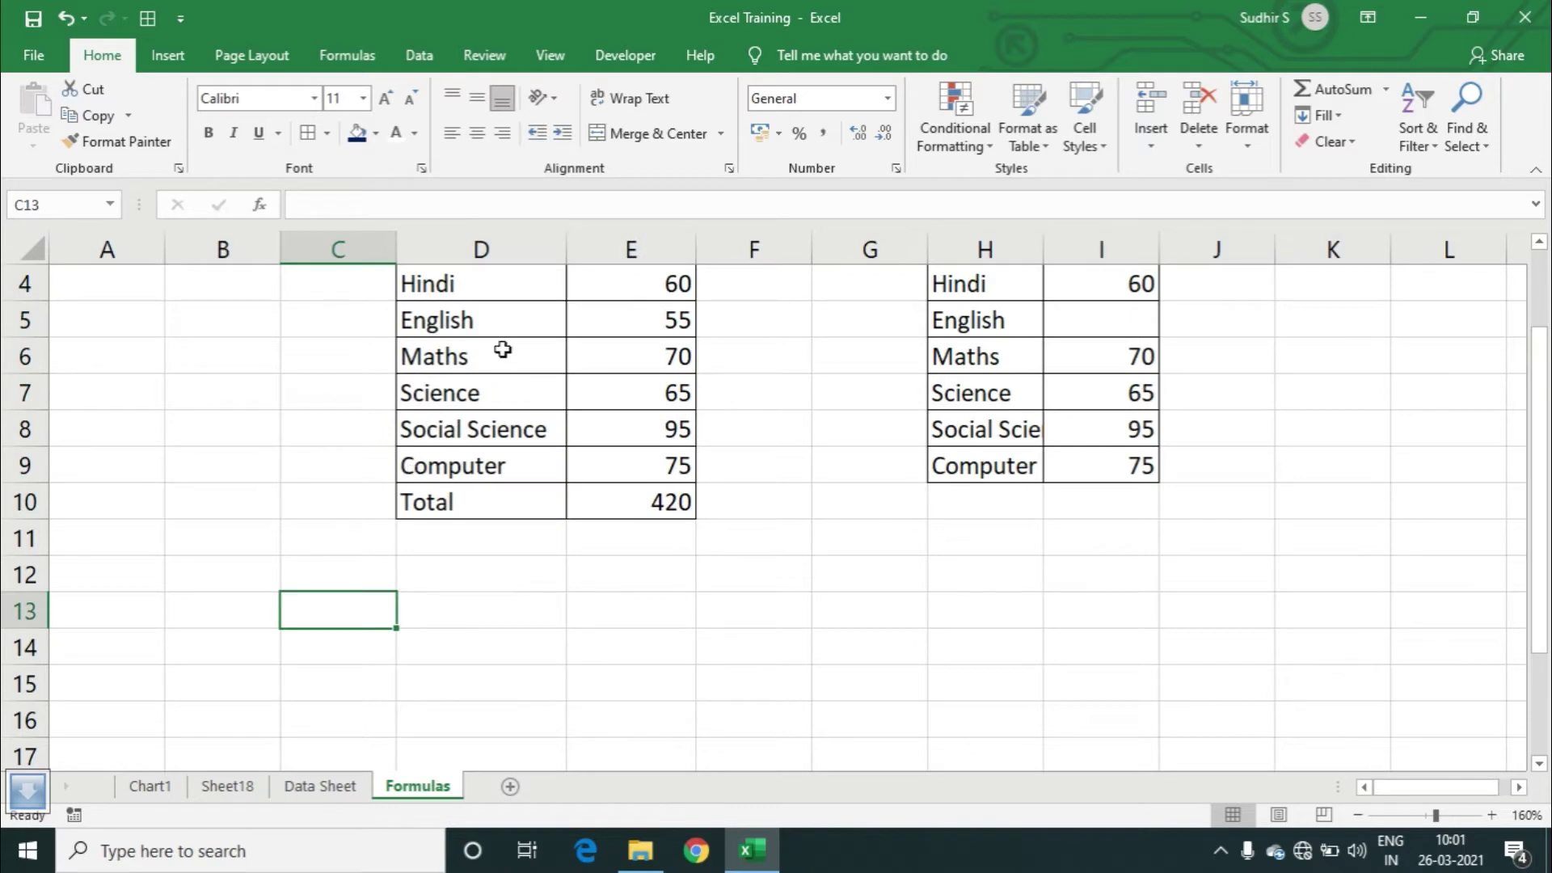
- Copy the original table including its Total row and paste it transposed at C12
scroll(502, 351, up, 1)
drag(496, 377, 603, 609)
key(ctrl+c)
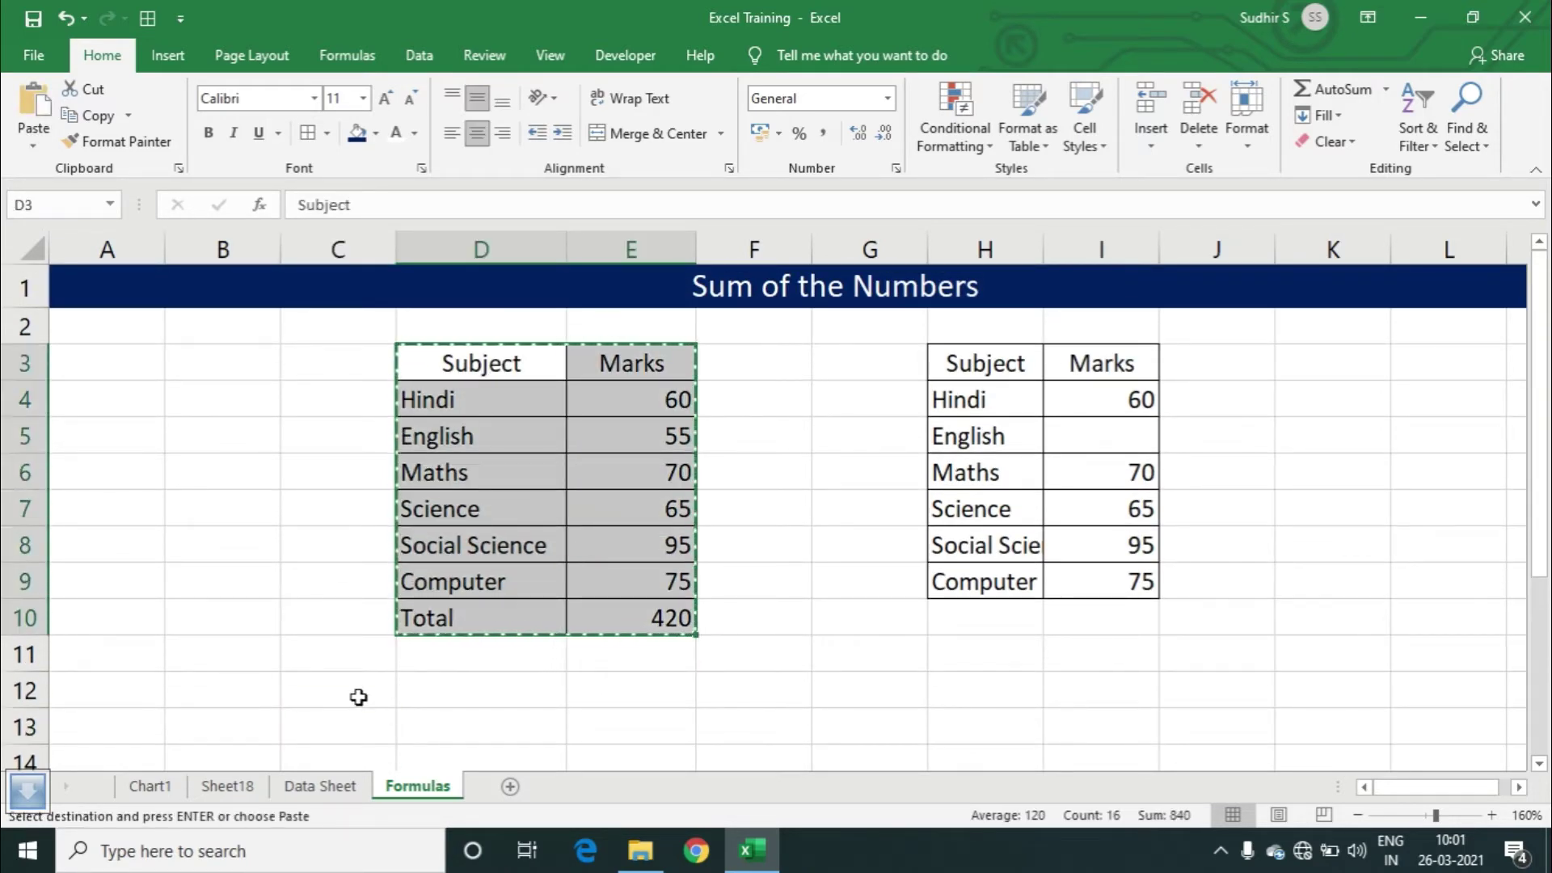
right_click(358, 694)
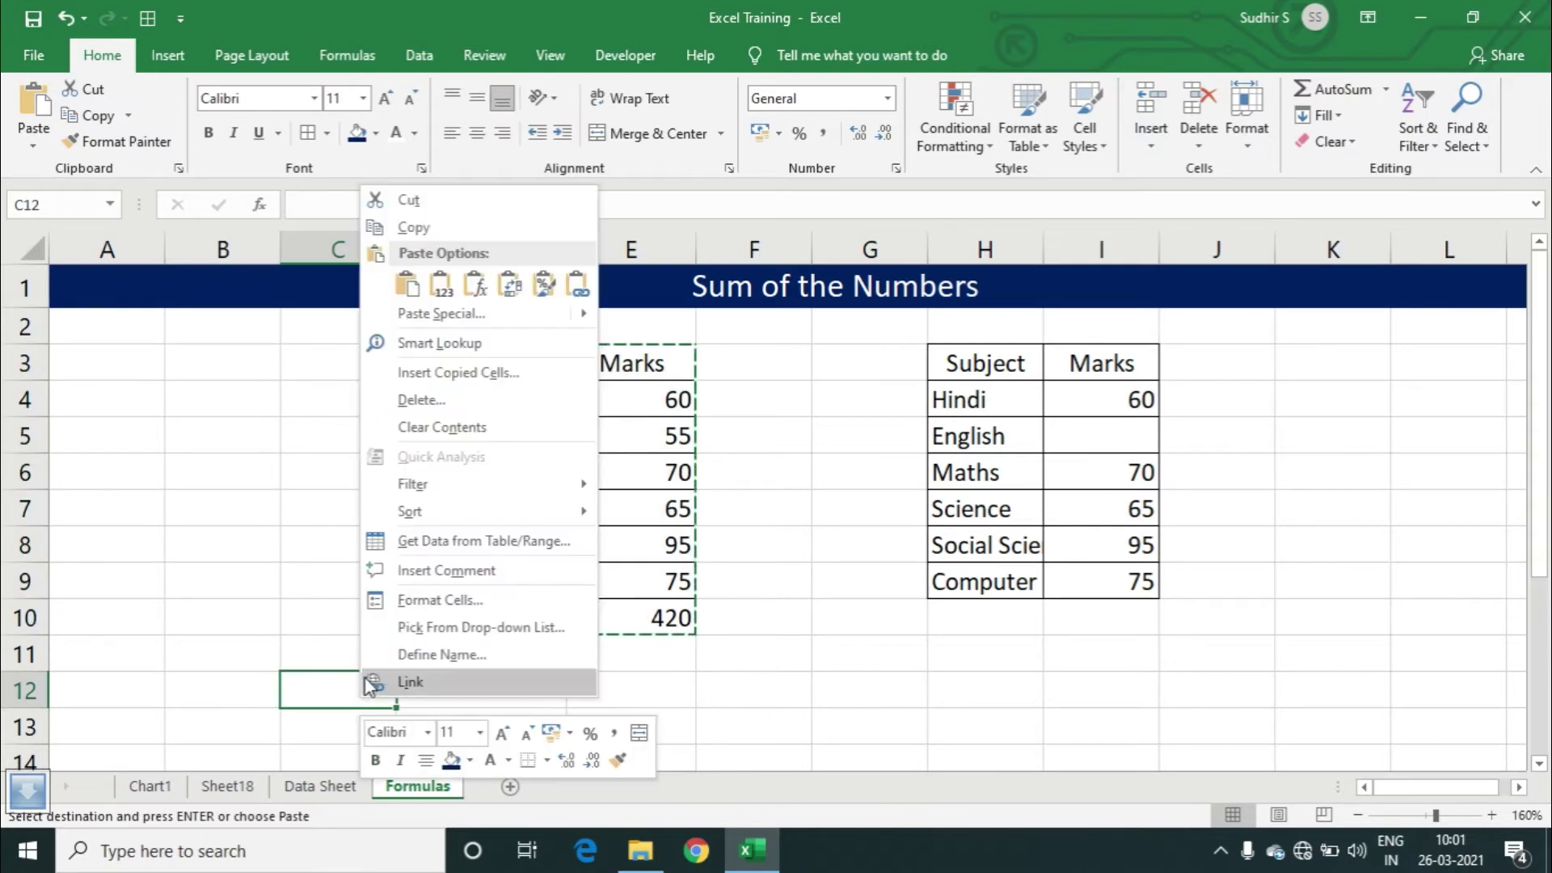
click(508, 287)
scroll(501, 477, down, 2)
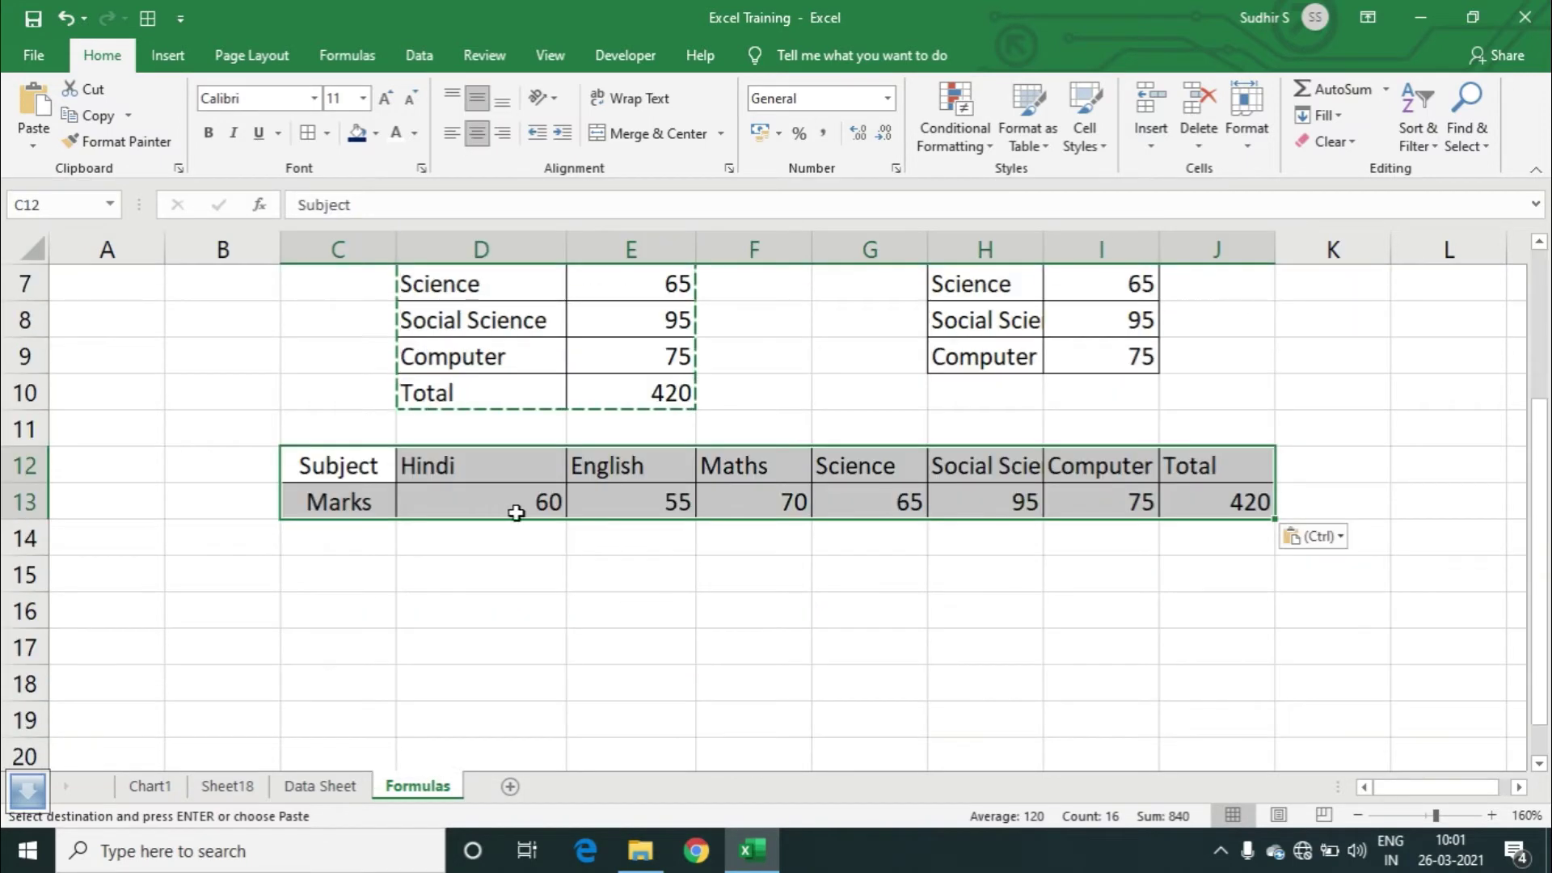
- Clear the Total value in the transposed table and leave the empty cell J13 selected
click(1225, 503)
key(Delete)
click(1185, 558)
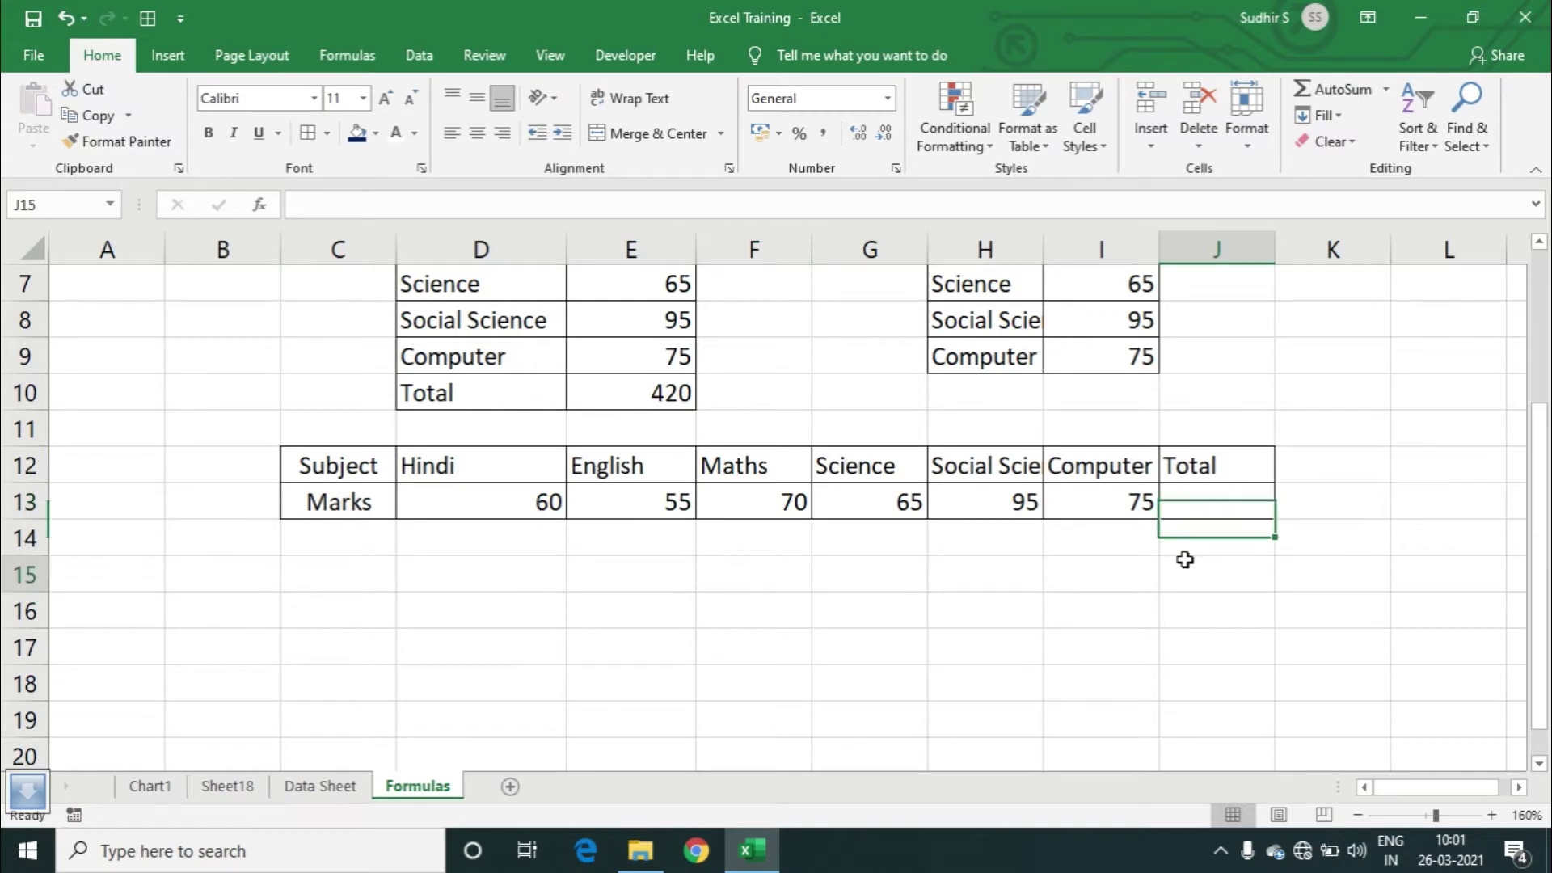
click(1191, 509)
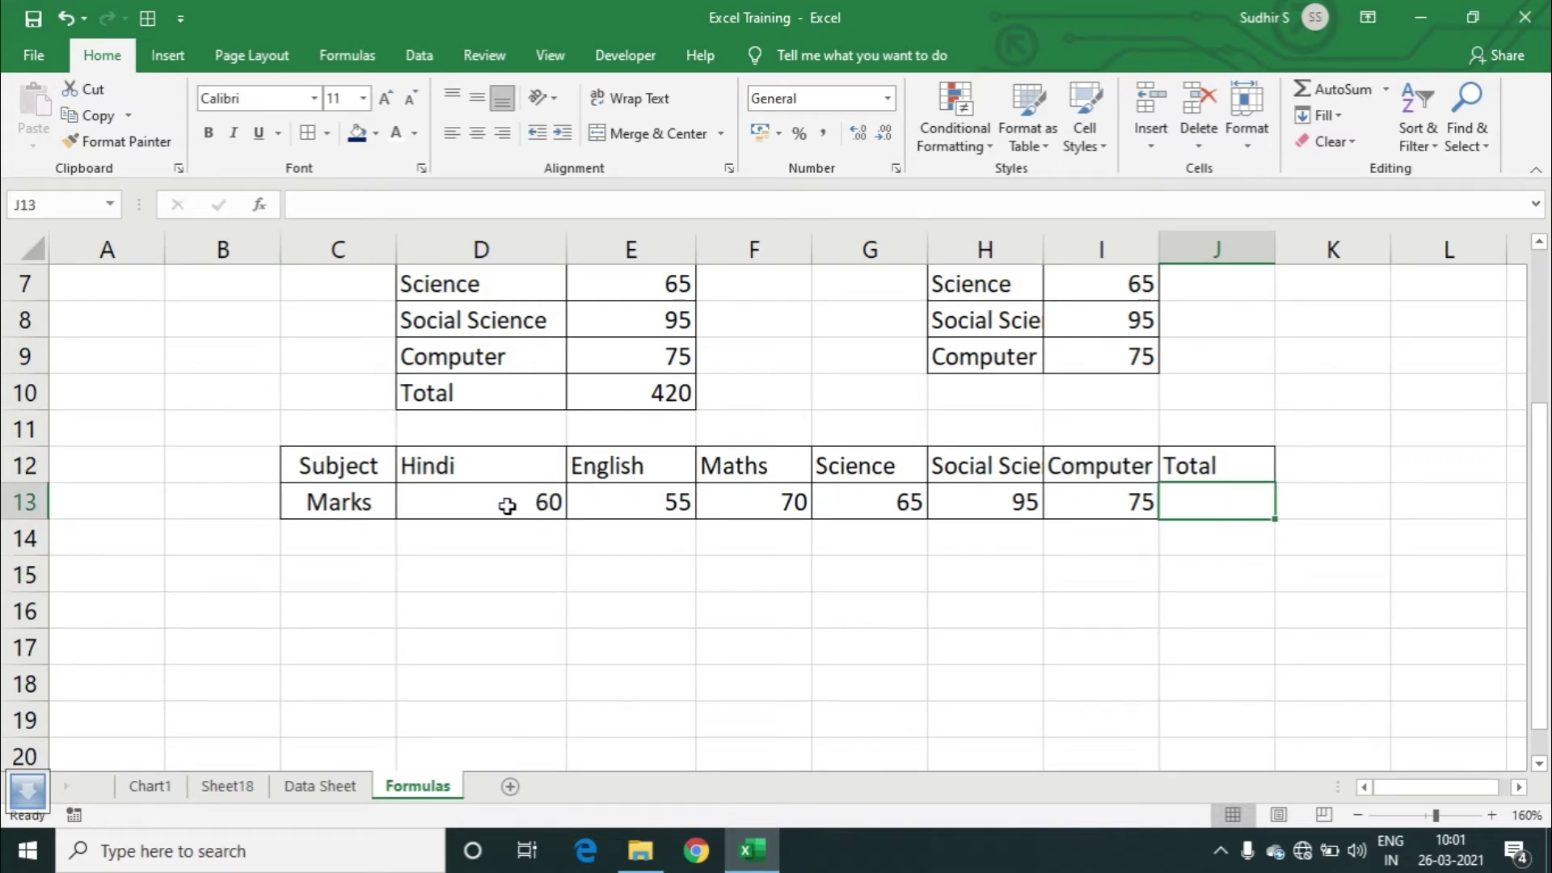
- Total the transposed table's selected marks D13:I13 with AutoSum, and clear the sum from J13
drag(506, 505, 1115, 518)
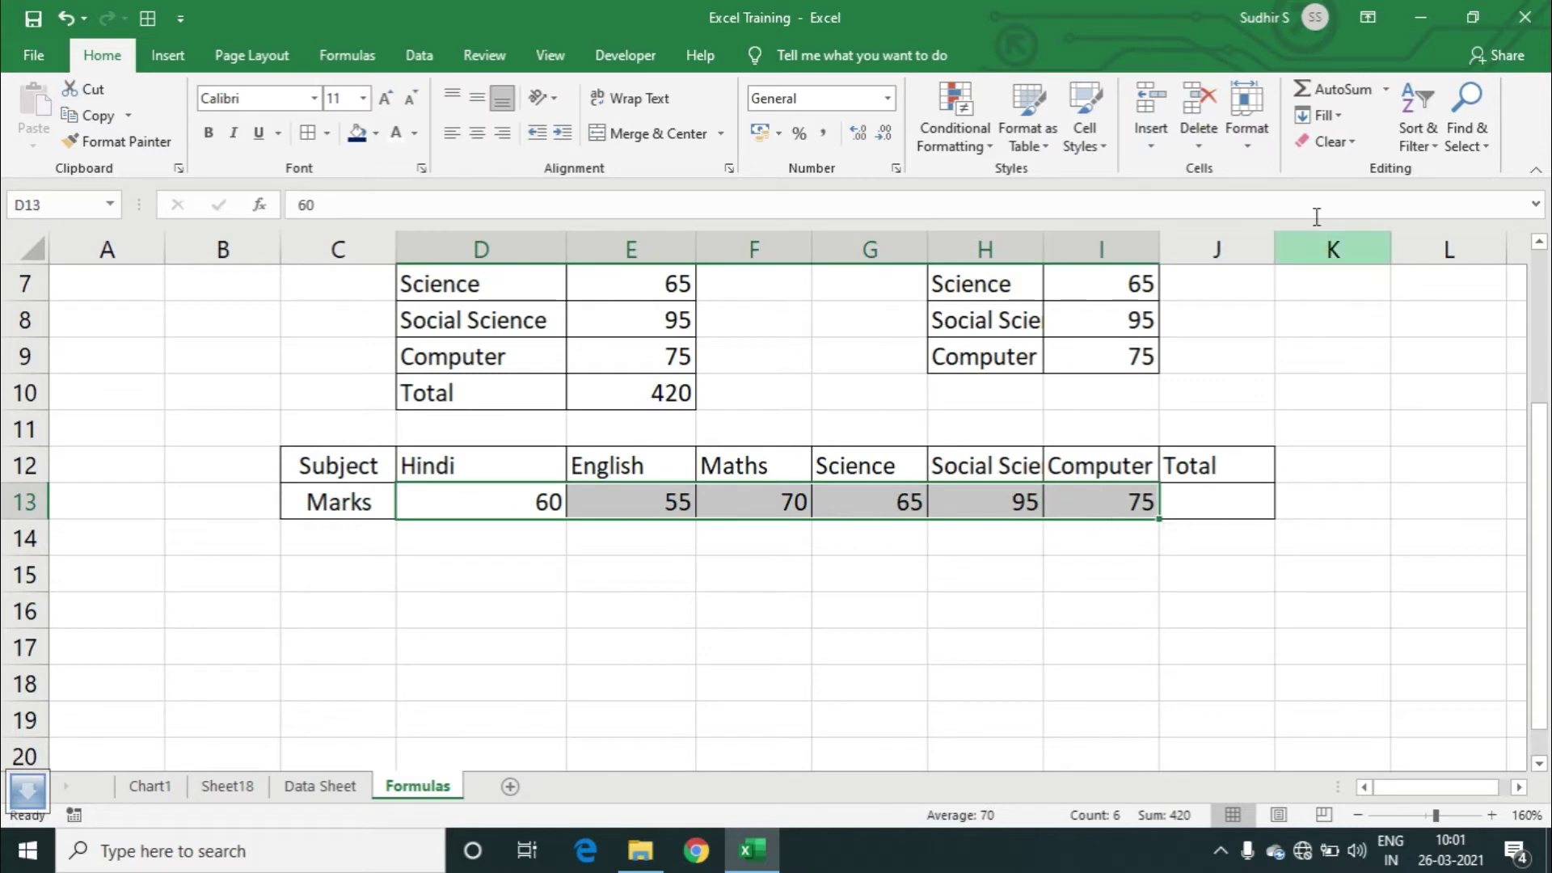
click(1345, 93)
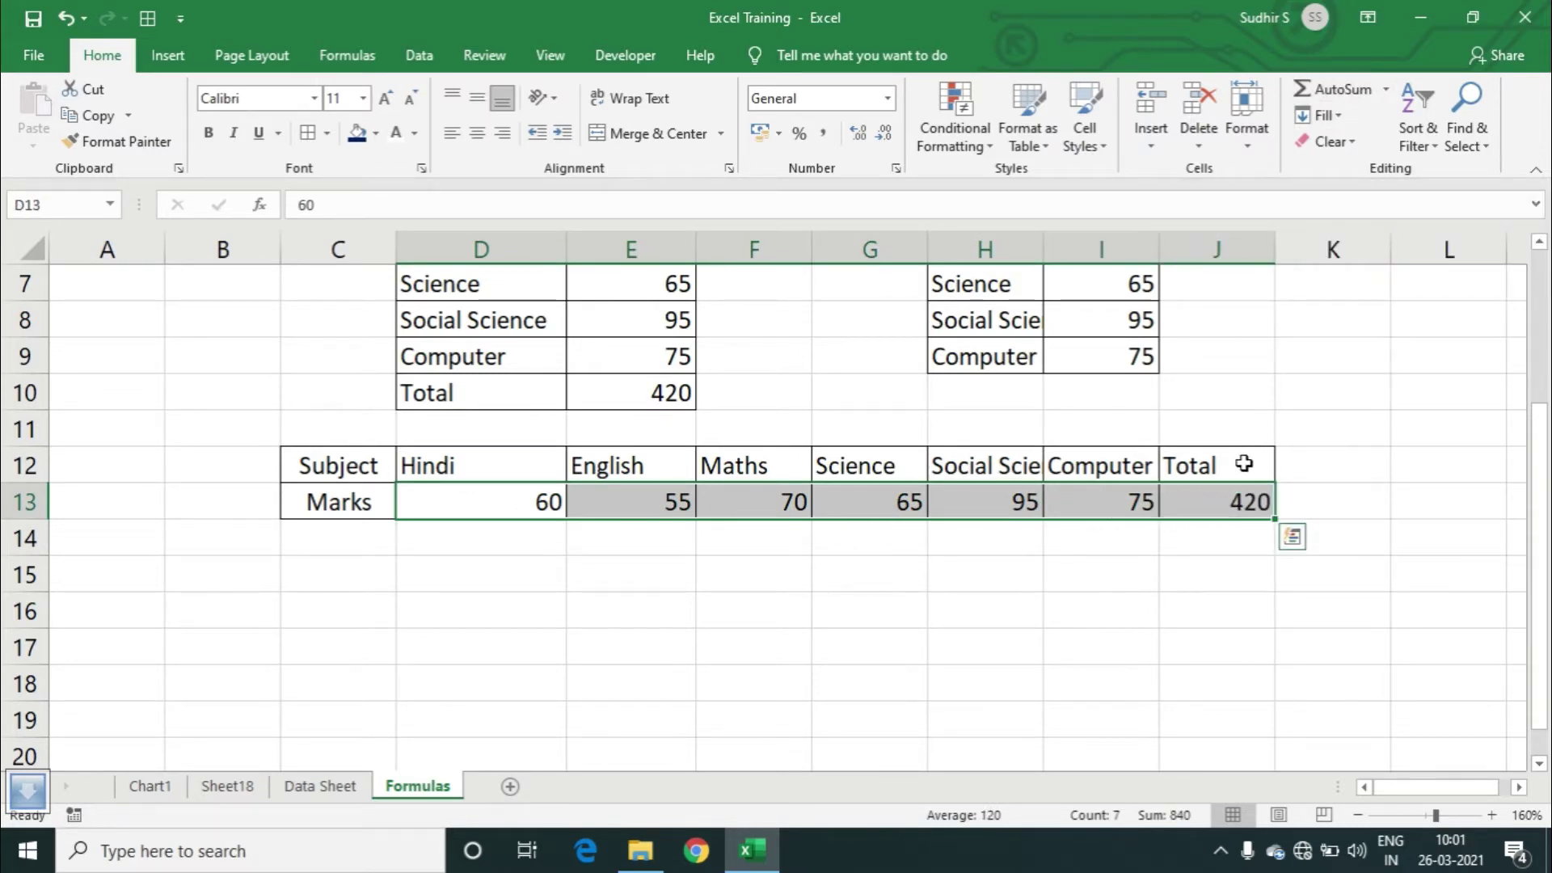
click(1227, 493)
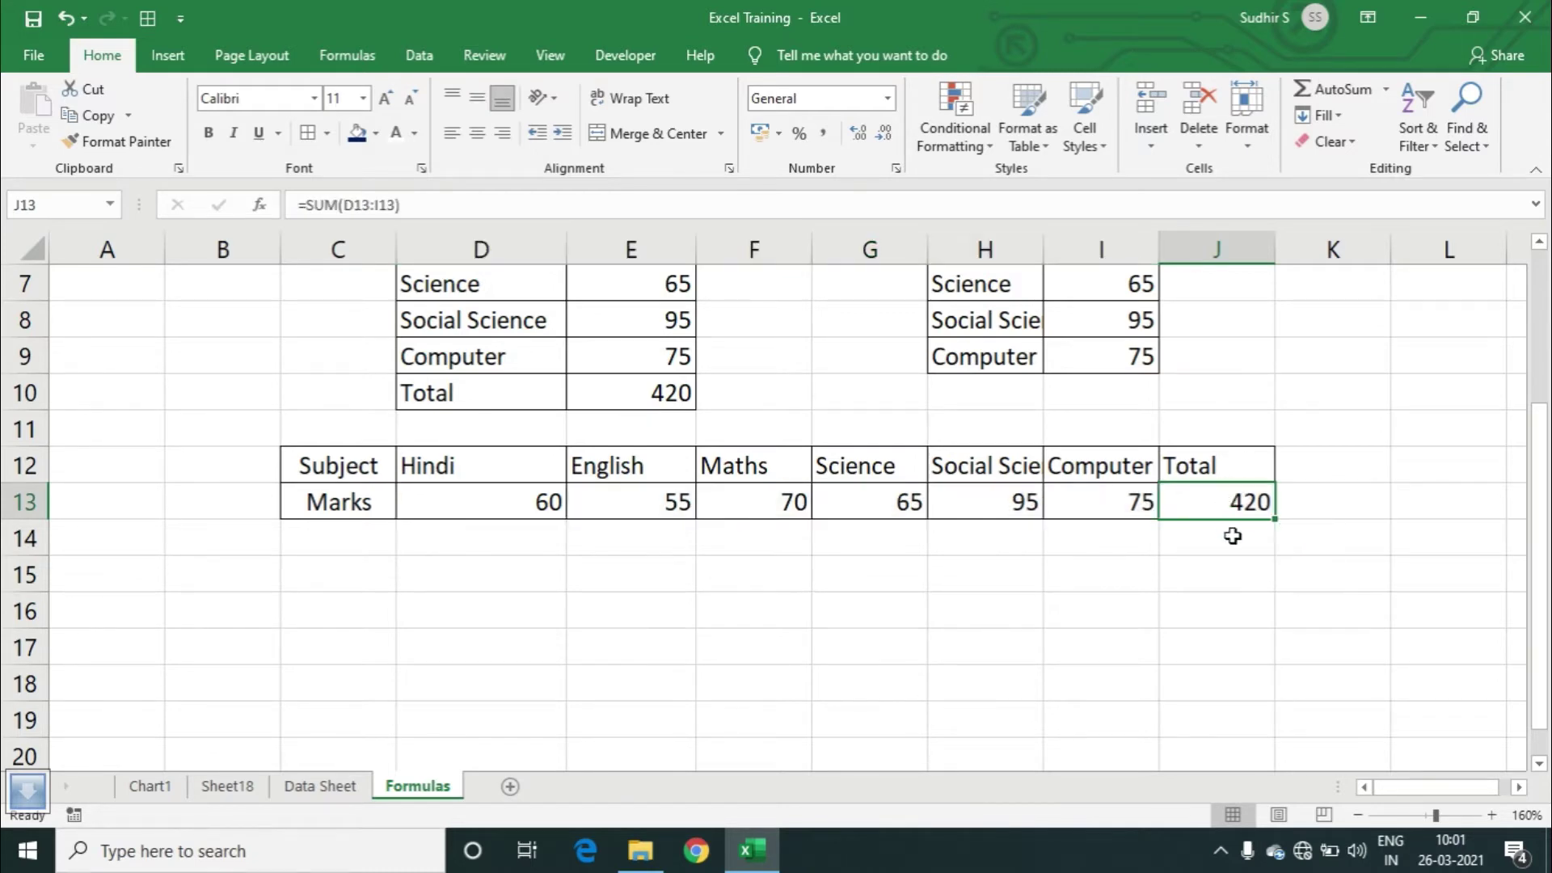
key(Delete)
click(1223, 534)
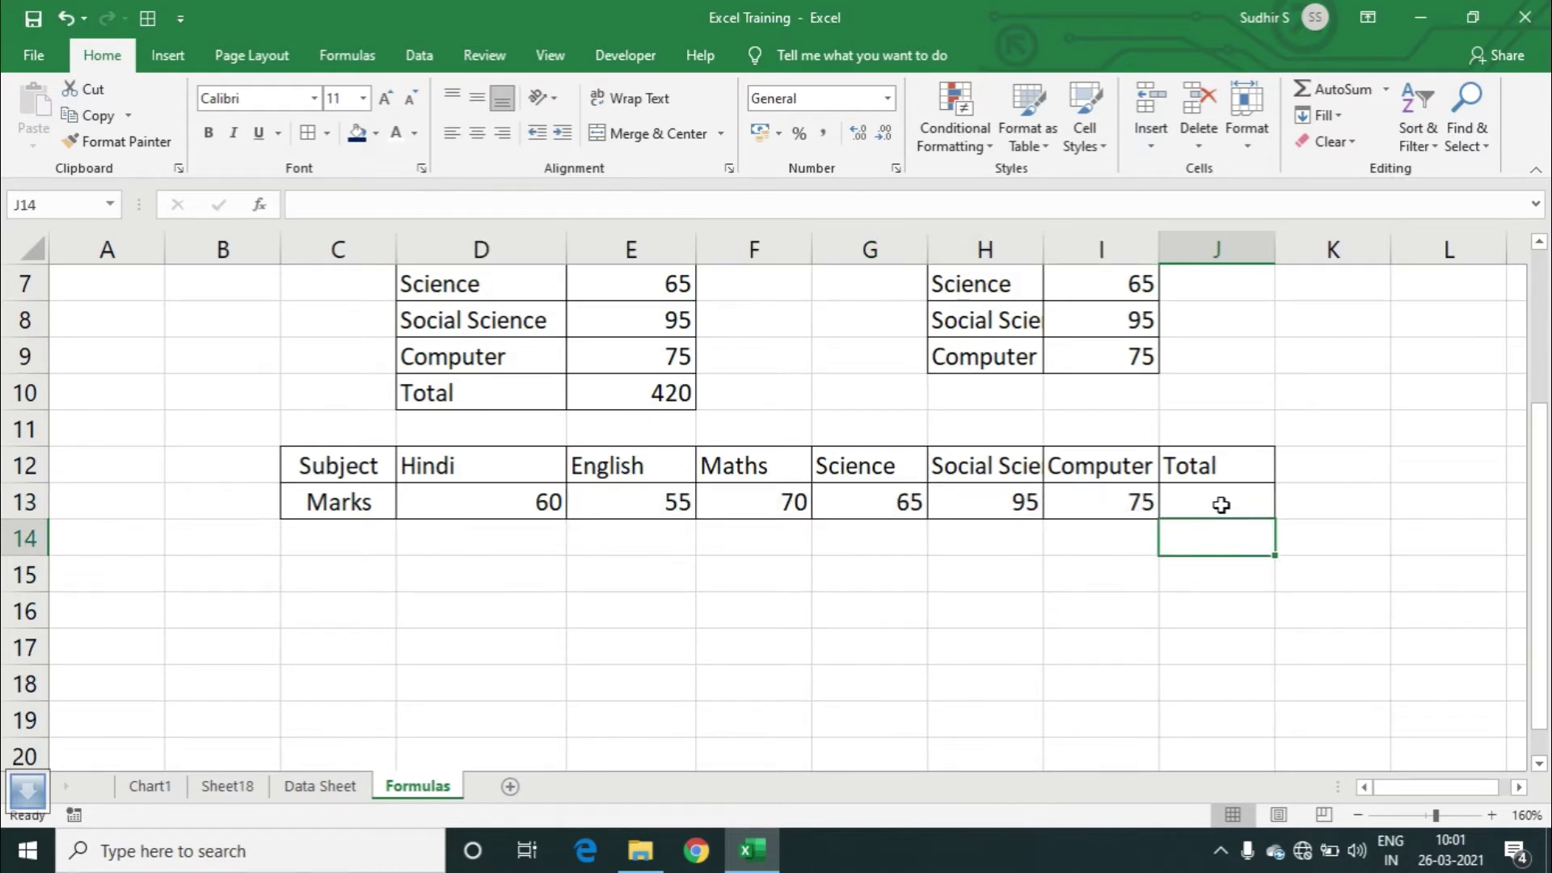
- Insert AutoSum in J13 with its suggested range D13:I13 and enter the formula
click(1220, 502)
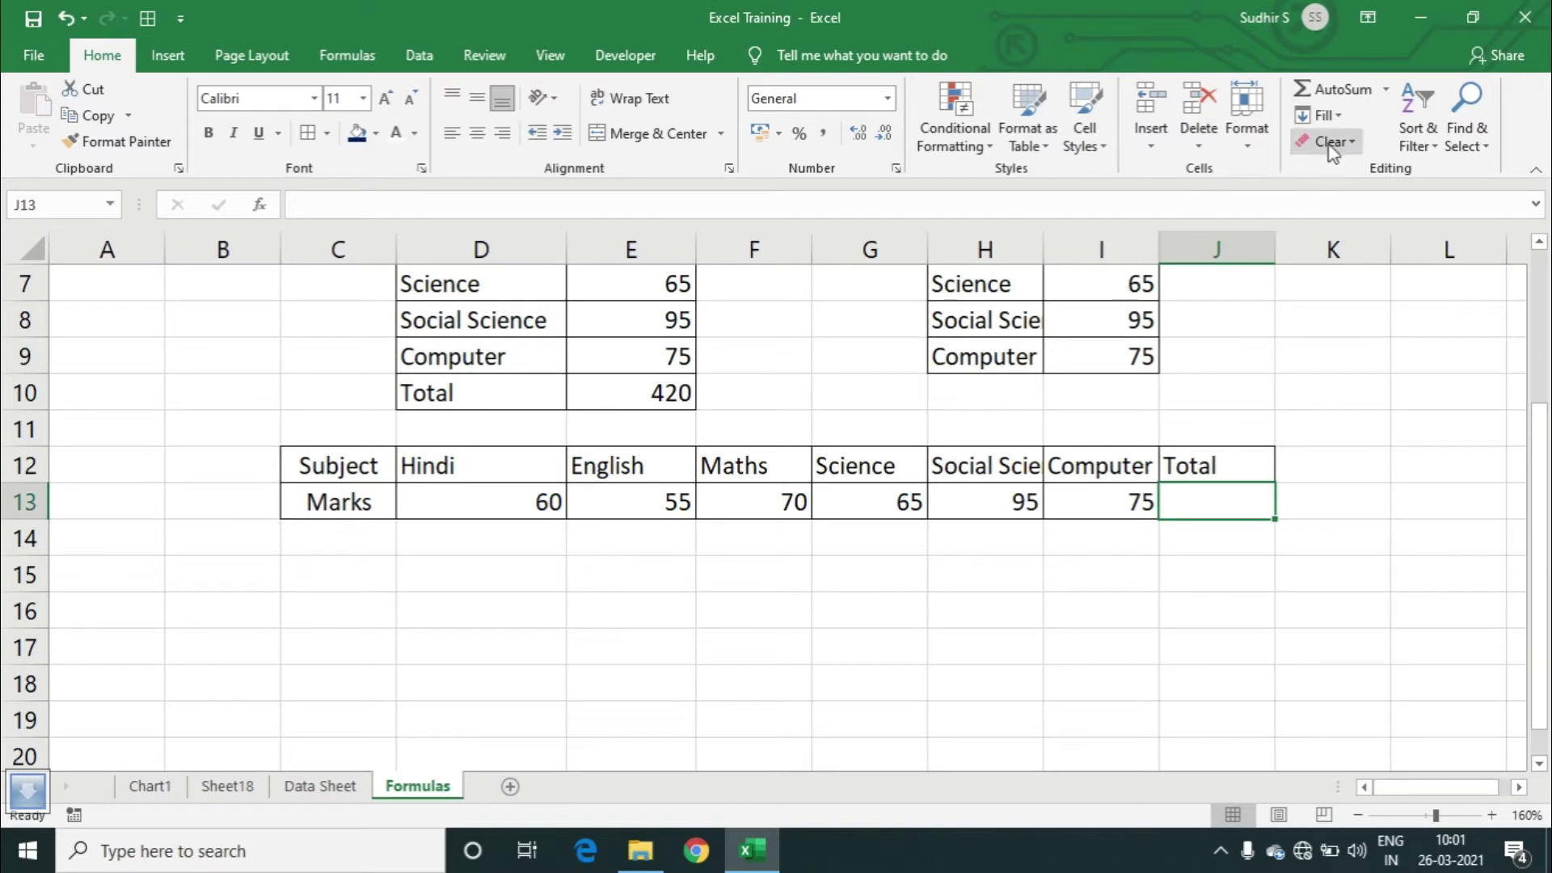
click(1336, 94)
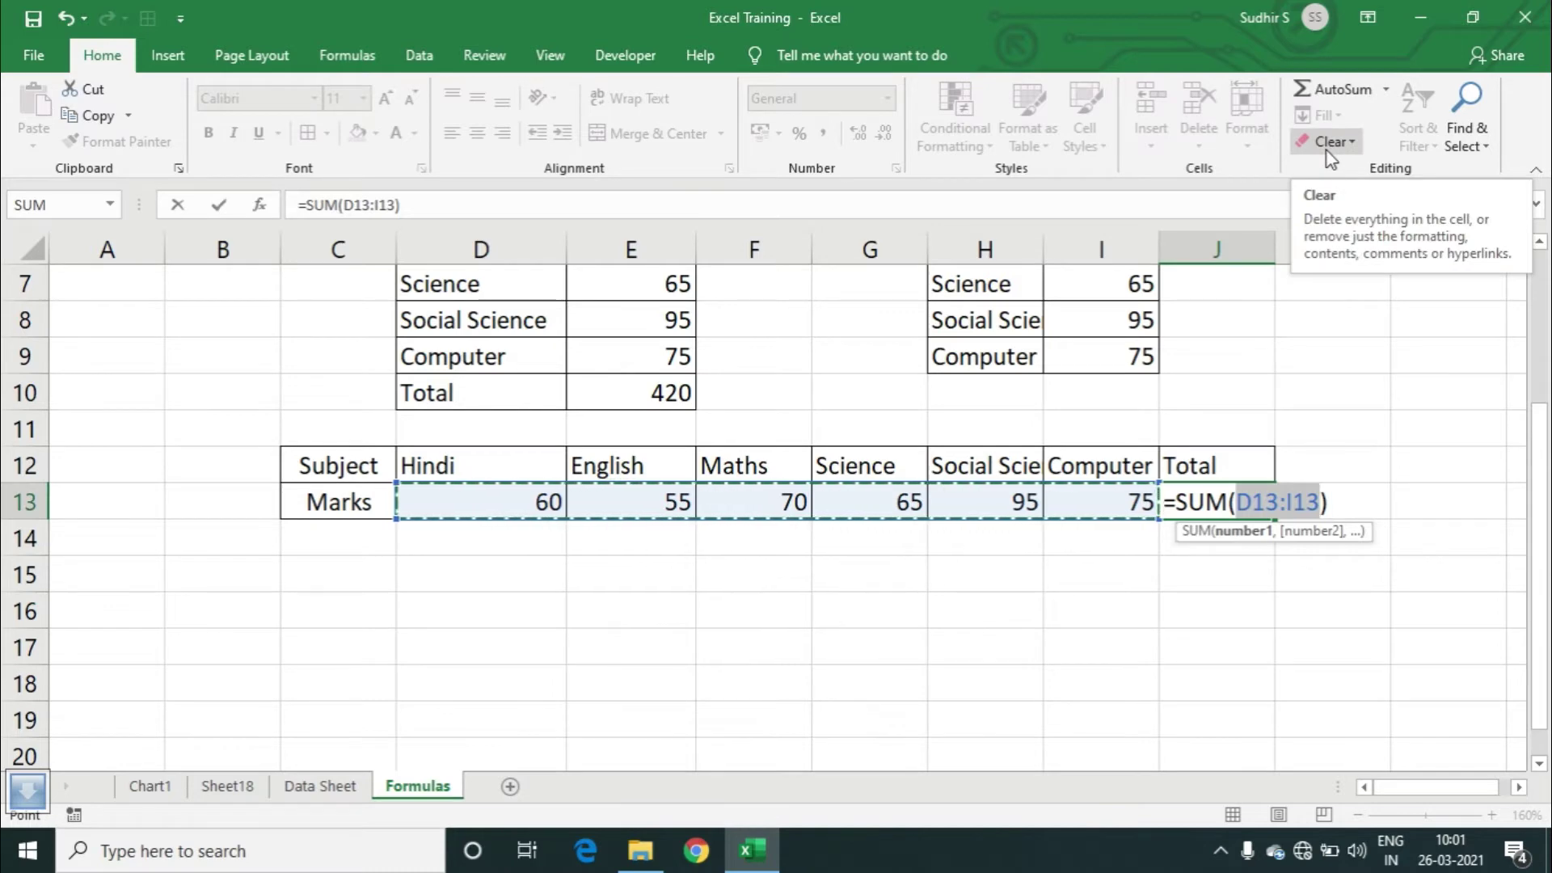
key(Return)
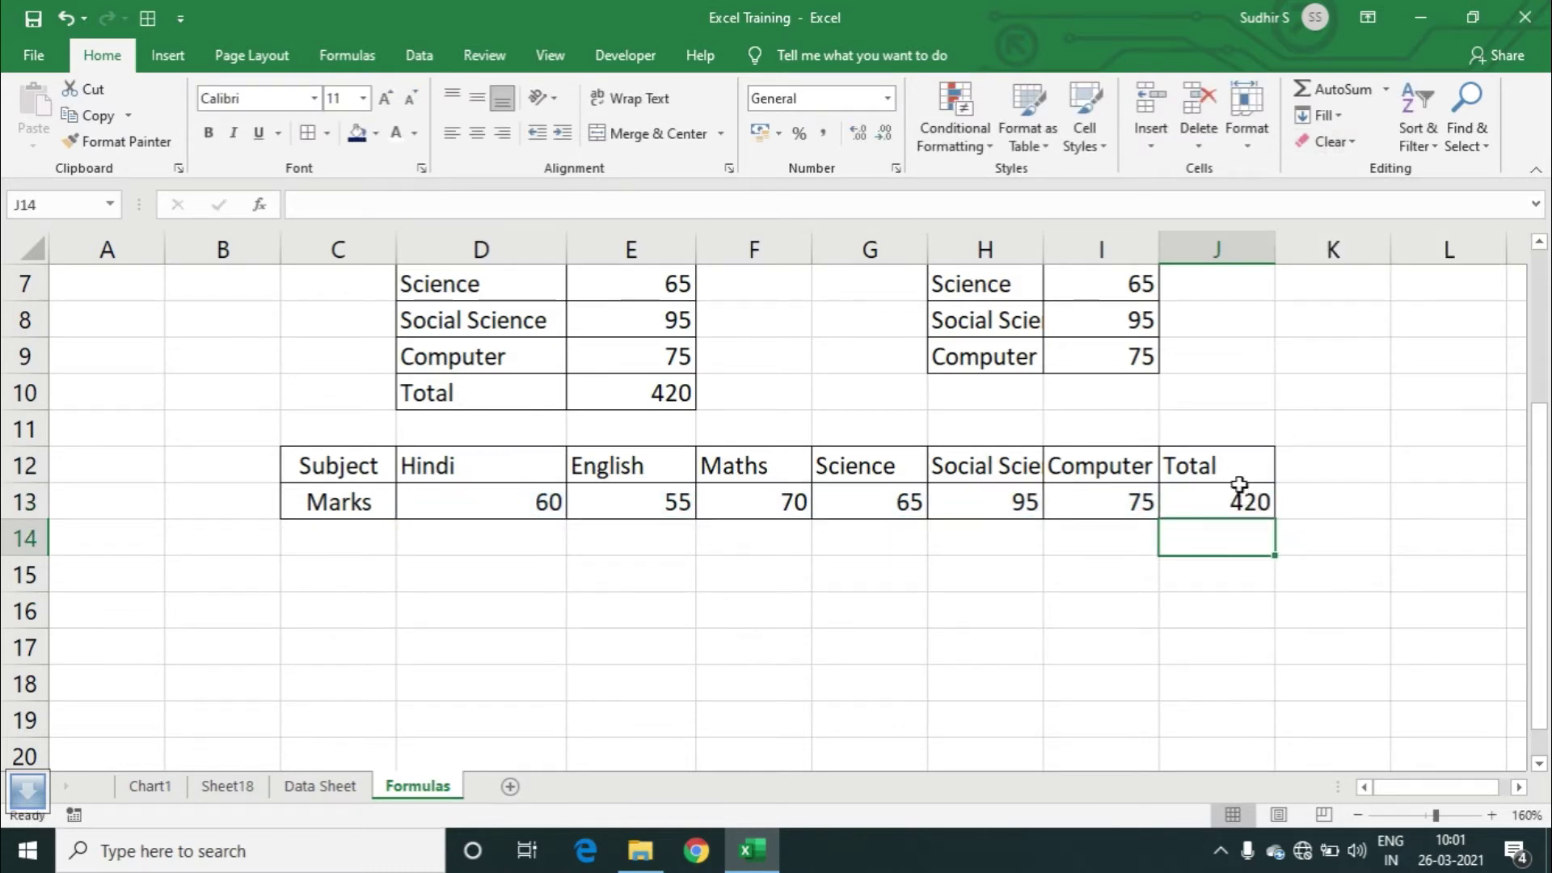
scroll(1230, 473, down, 1)
scroll(1230, 473, down, 2)
scroll(1157, 464, up, 2)
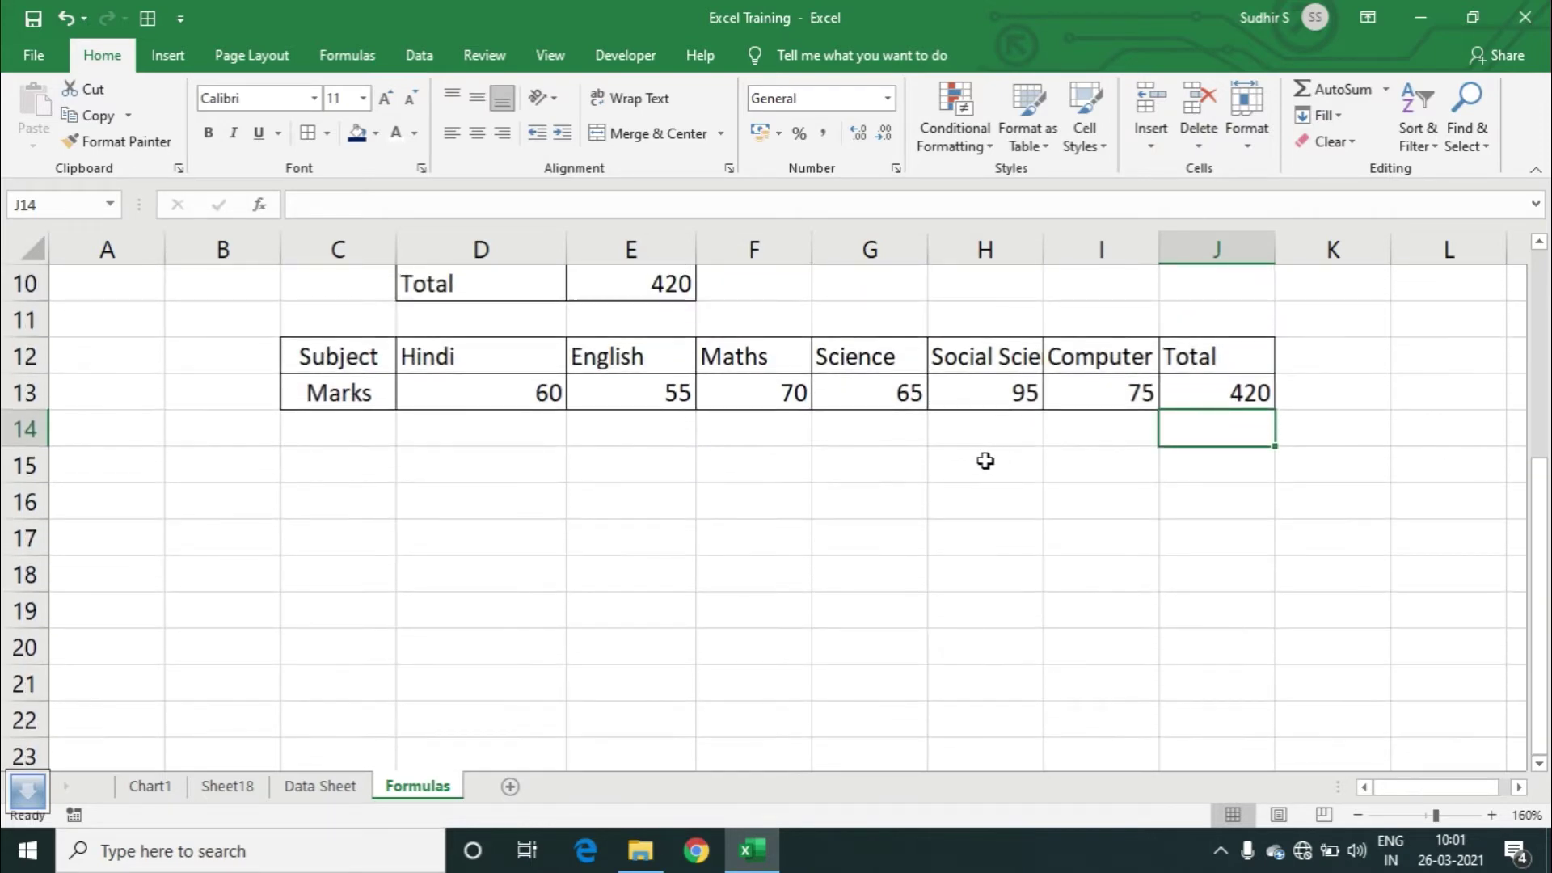
scroll(984, 461, down, 2)
scroll(918, 461, up, 4)
scroll(914, 463, down, 2)
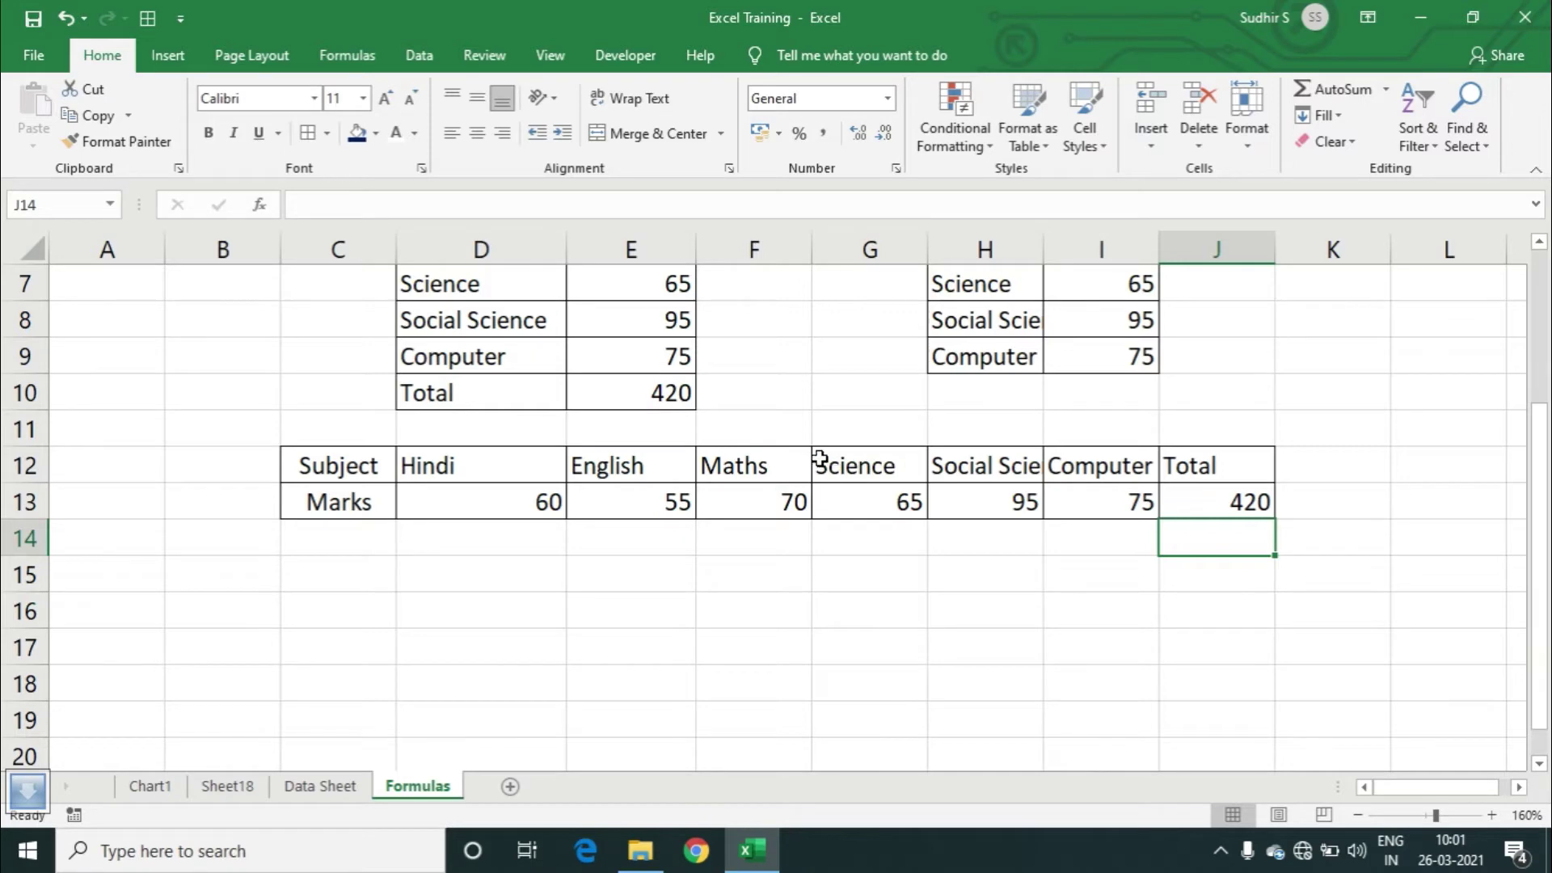
- Clear the Total value in E10 of the original vertical table
scroll(746, 458, up, 1)
scroll(745, 458, up, 1)
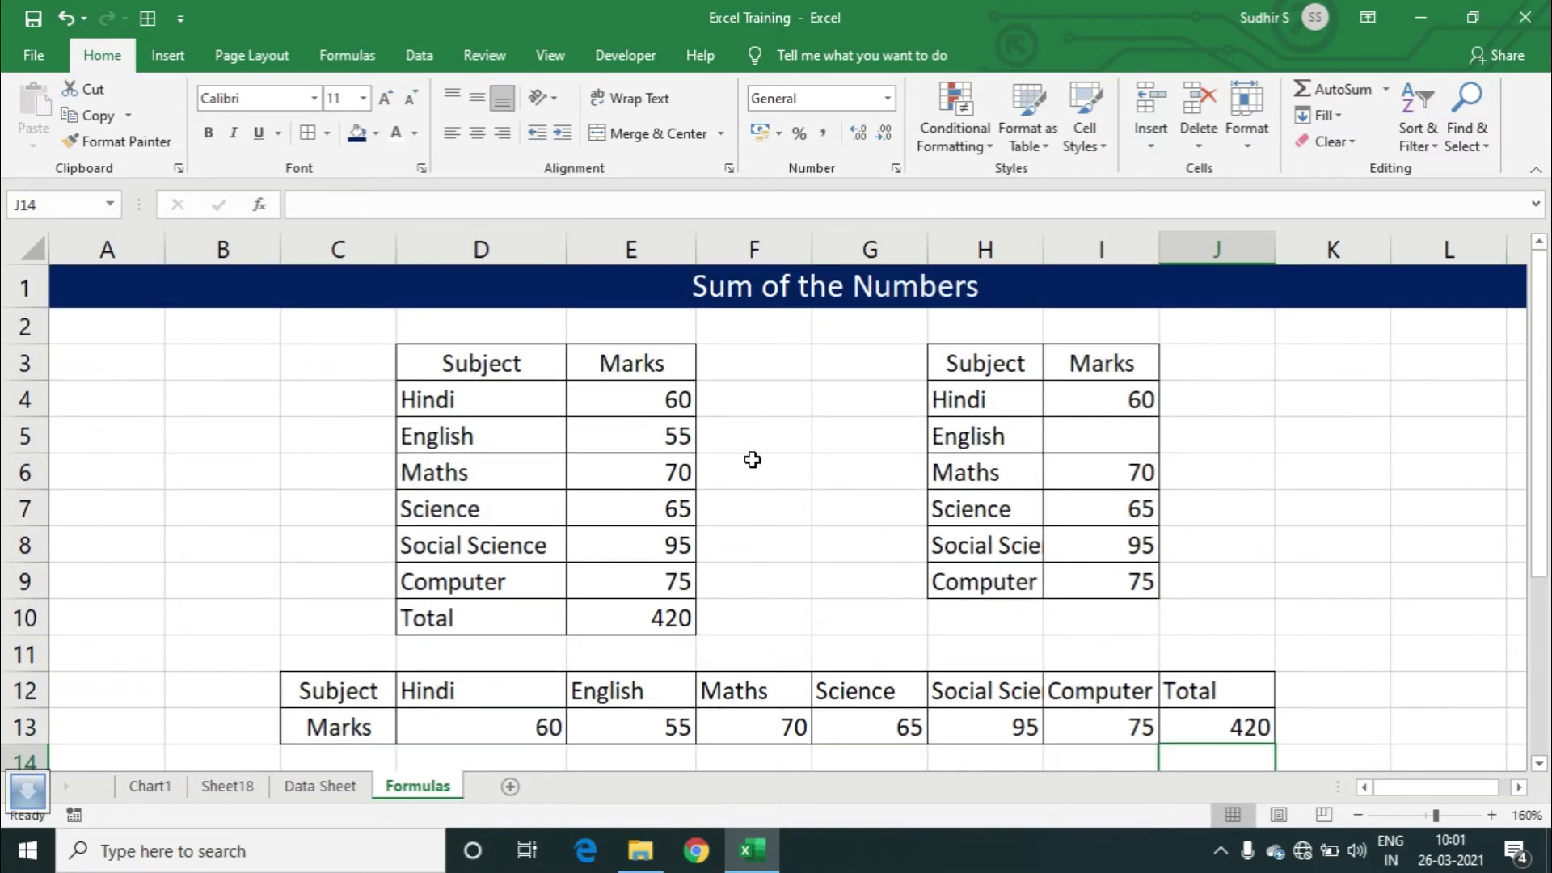
click(659, 634)
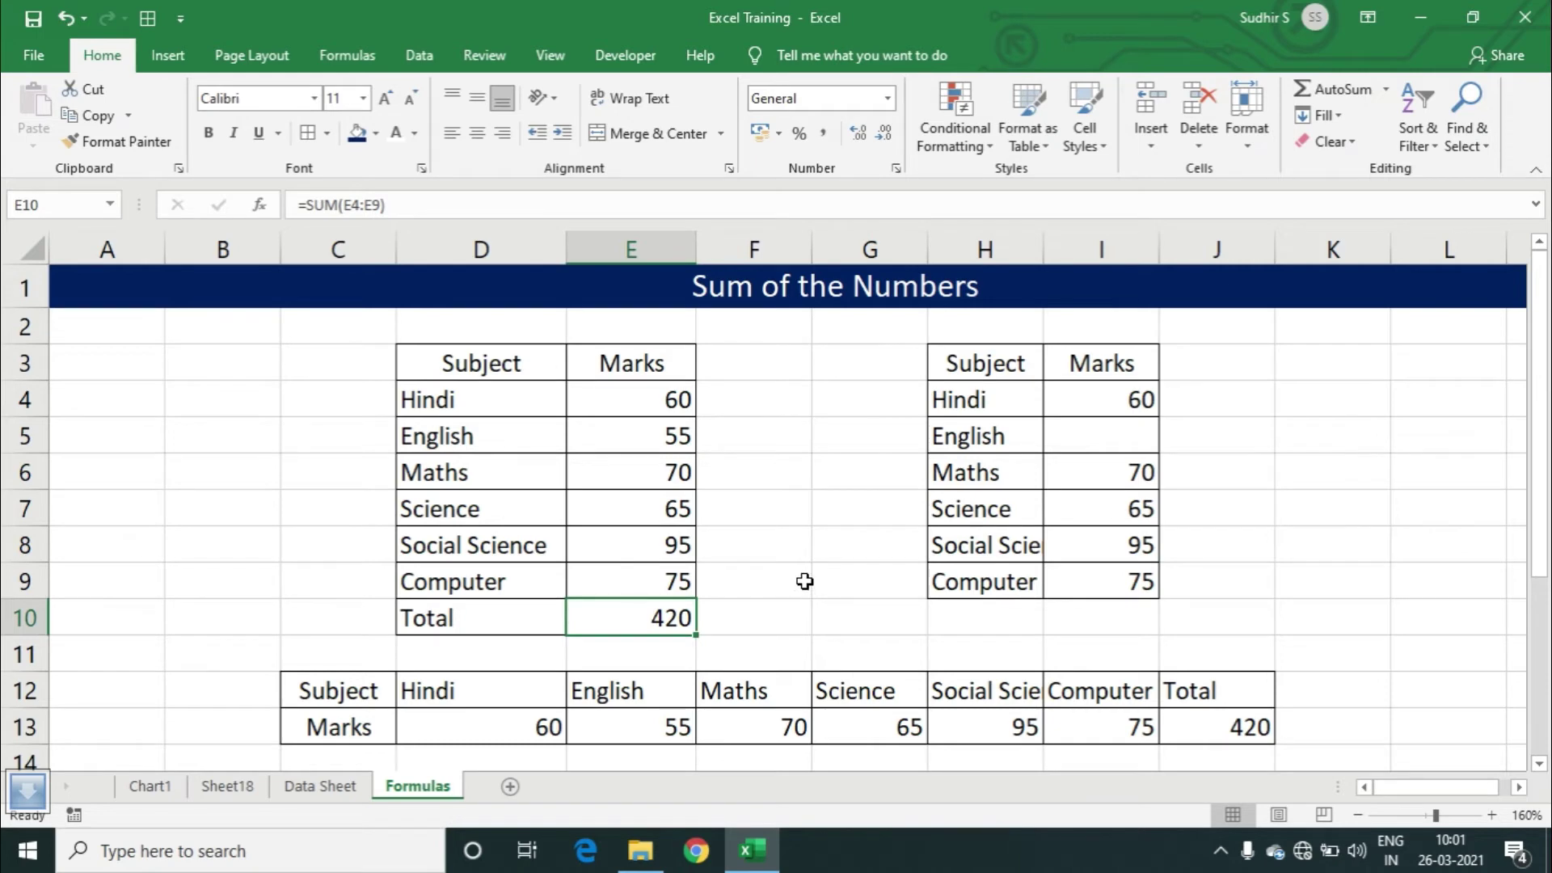
key(Delete)
- Enter scattered numbers below the tables: 23 in D17, 45 in G19, 676 in J18 and 464 in G16
scroll(789, 580, down, 2)
click(475, 423)
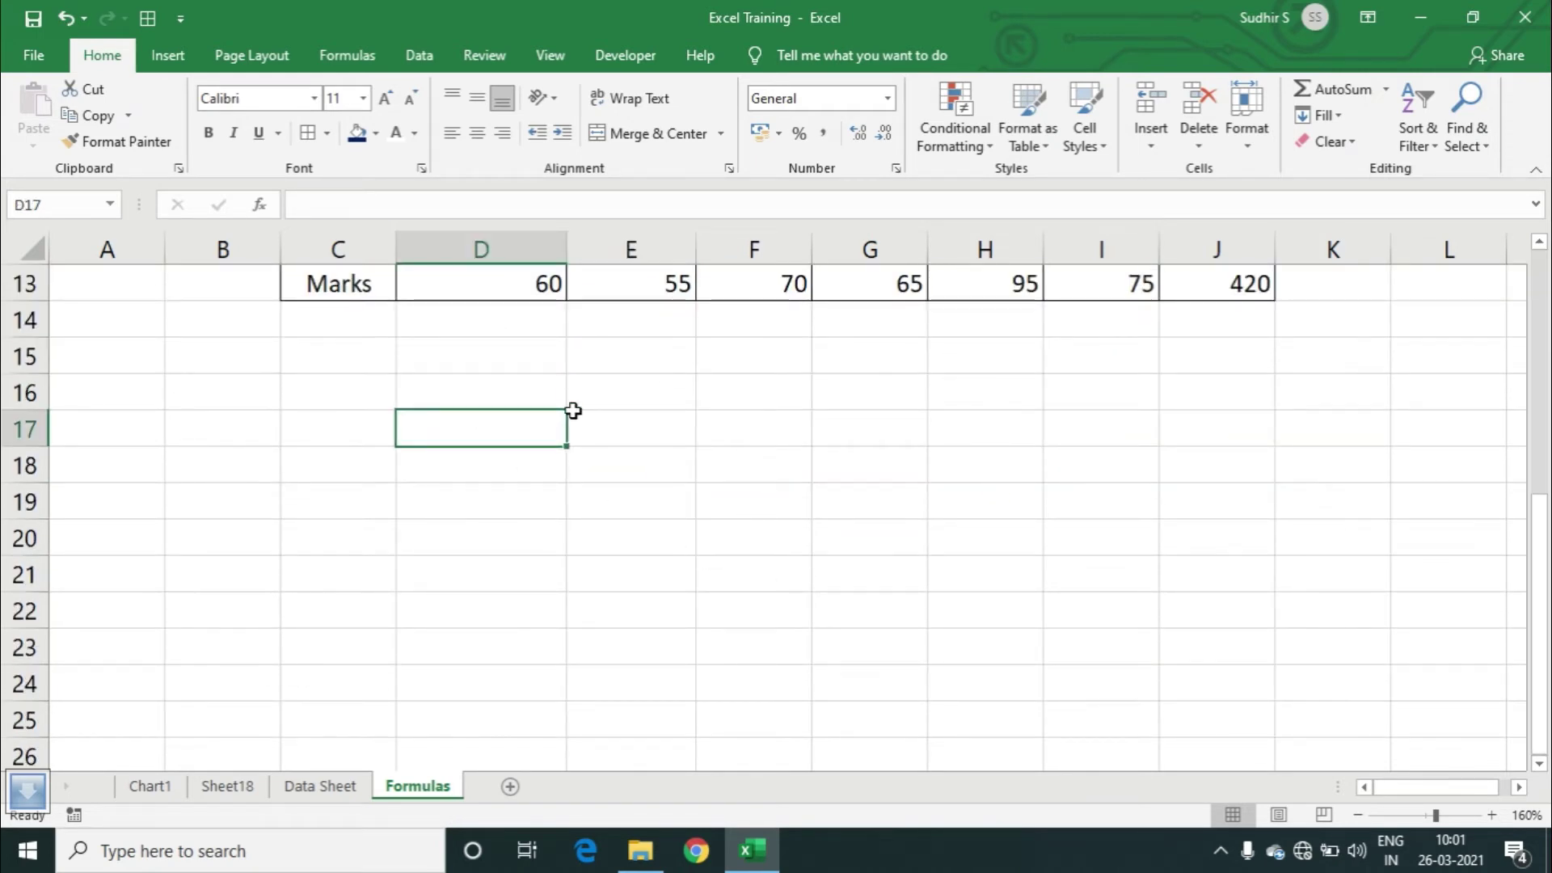
text(23)
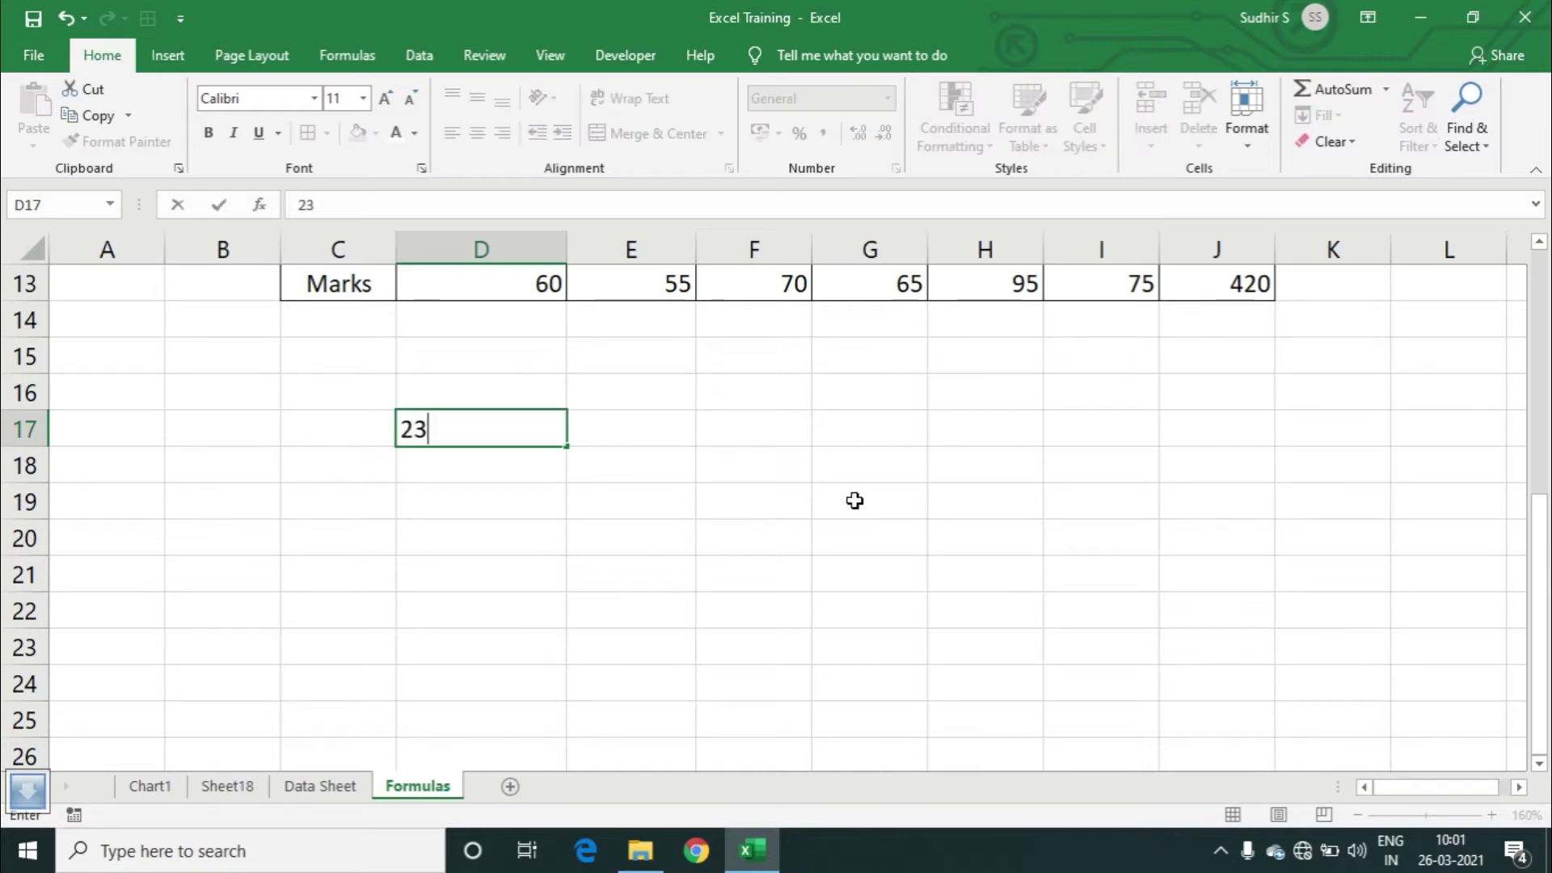
click(852, 498)
text(45)
click(1162, 448)
text(676)
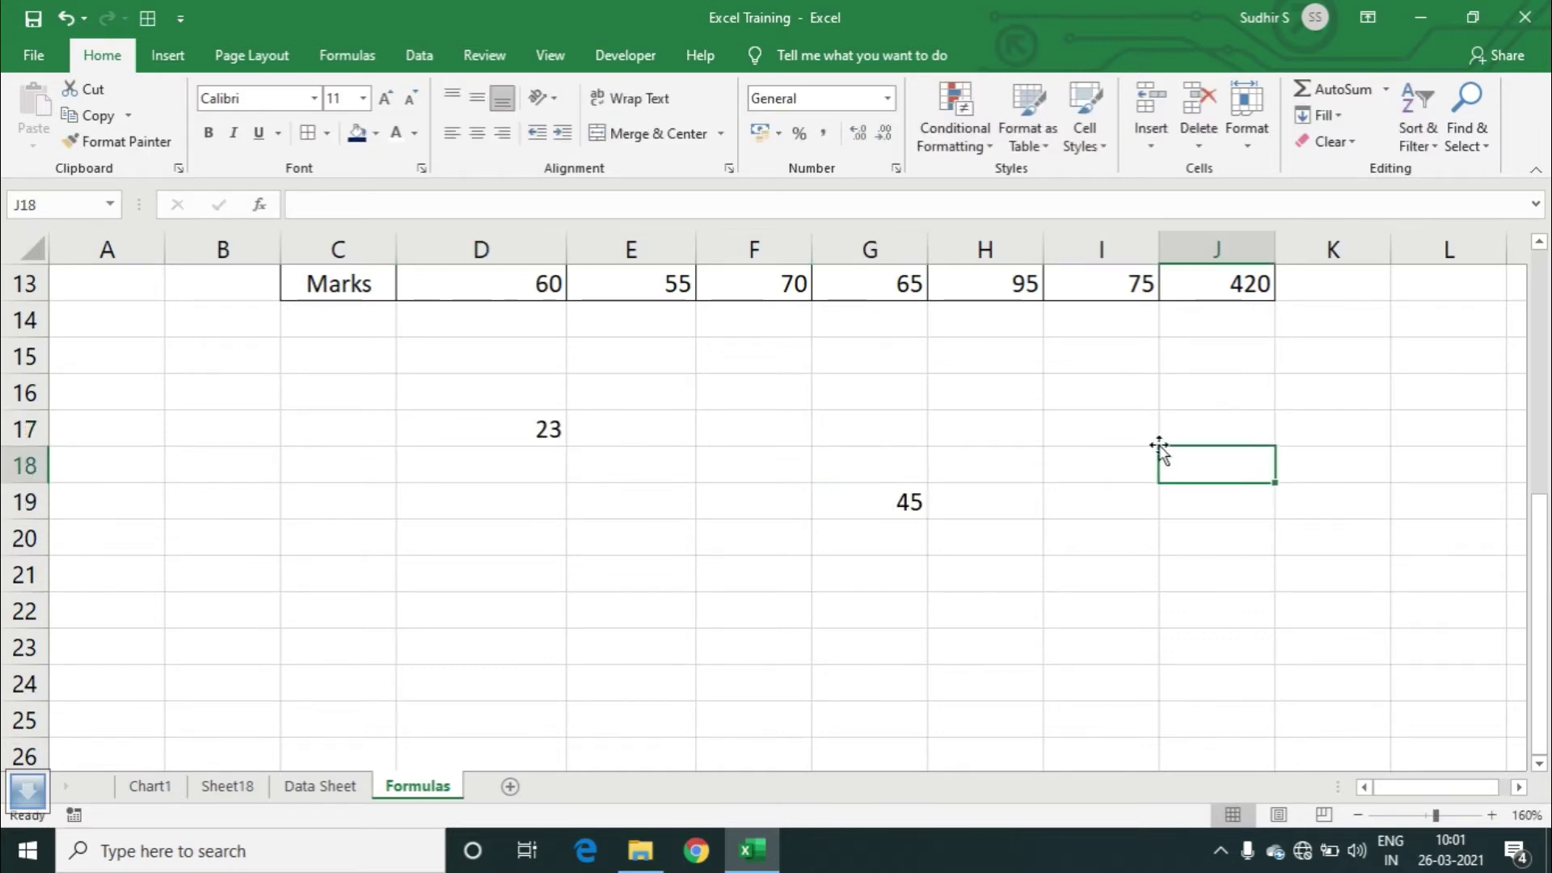
click(1015, 436)
text(464)
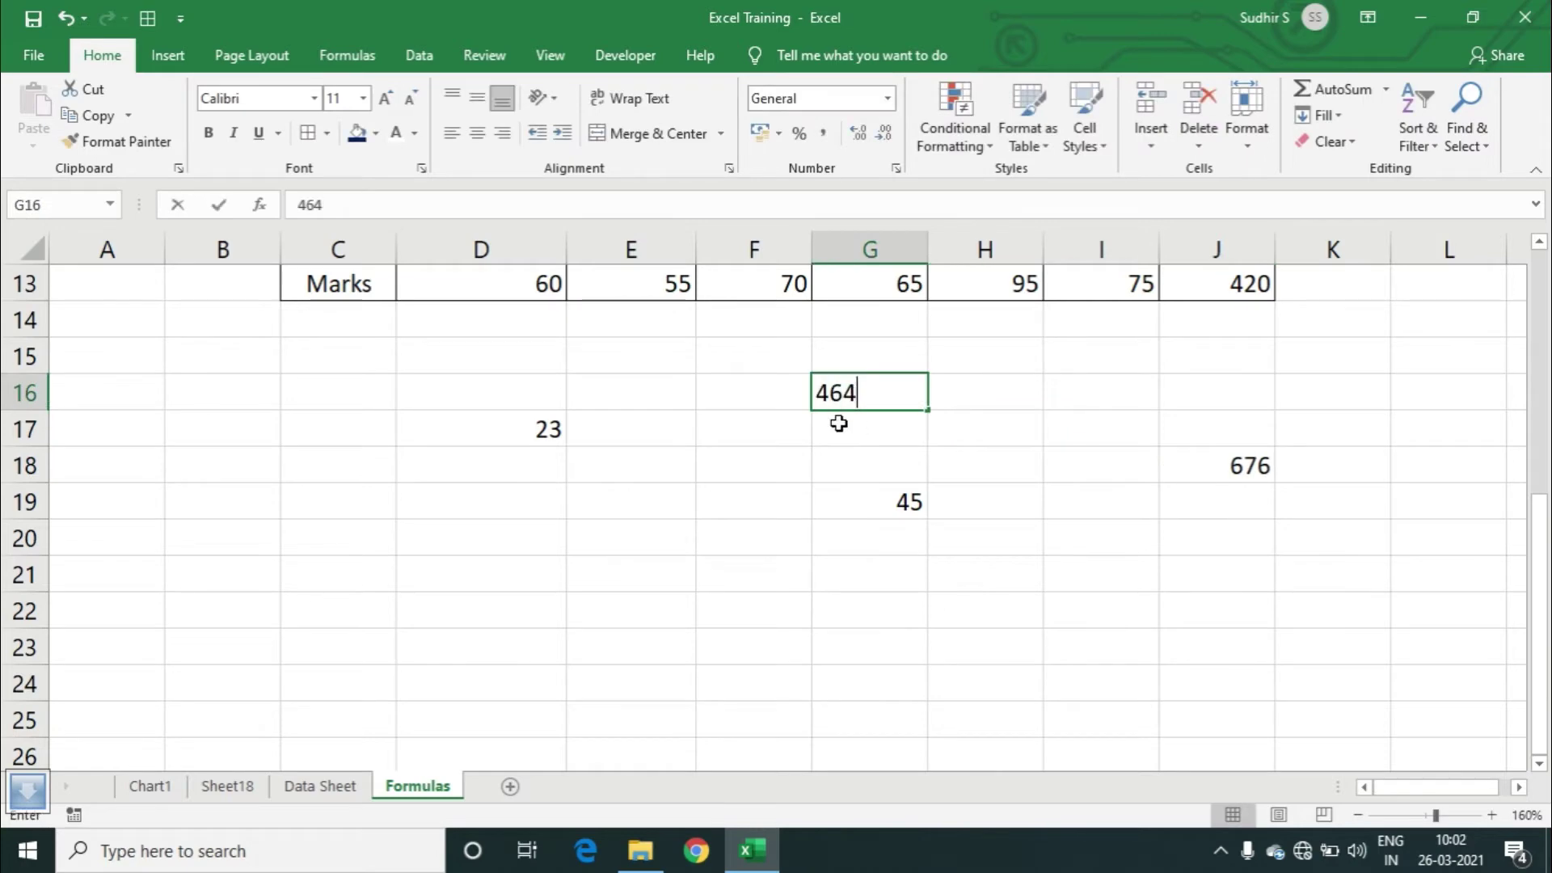
- Add two more scattered numbers, 353 in B21 and 545 in C22
click(250, 570)
text(353)
click(327, 614)
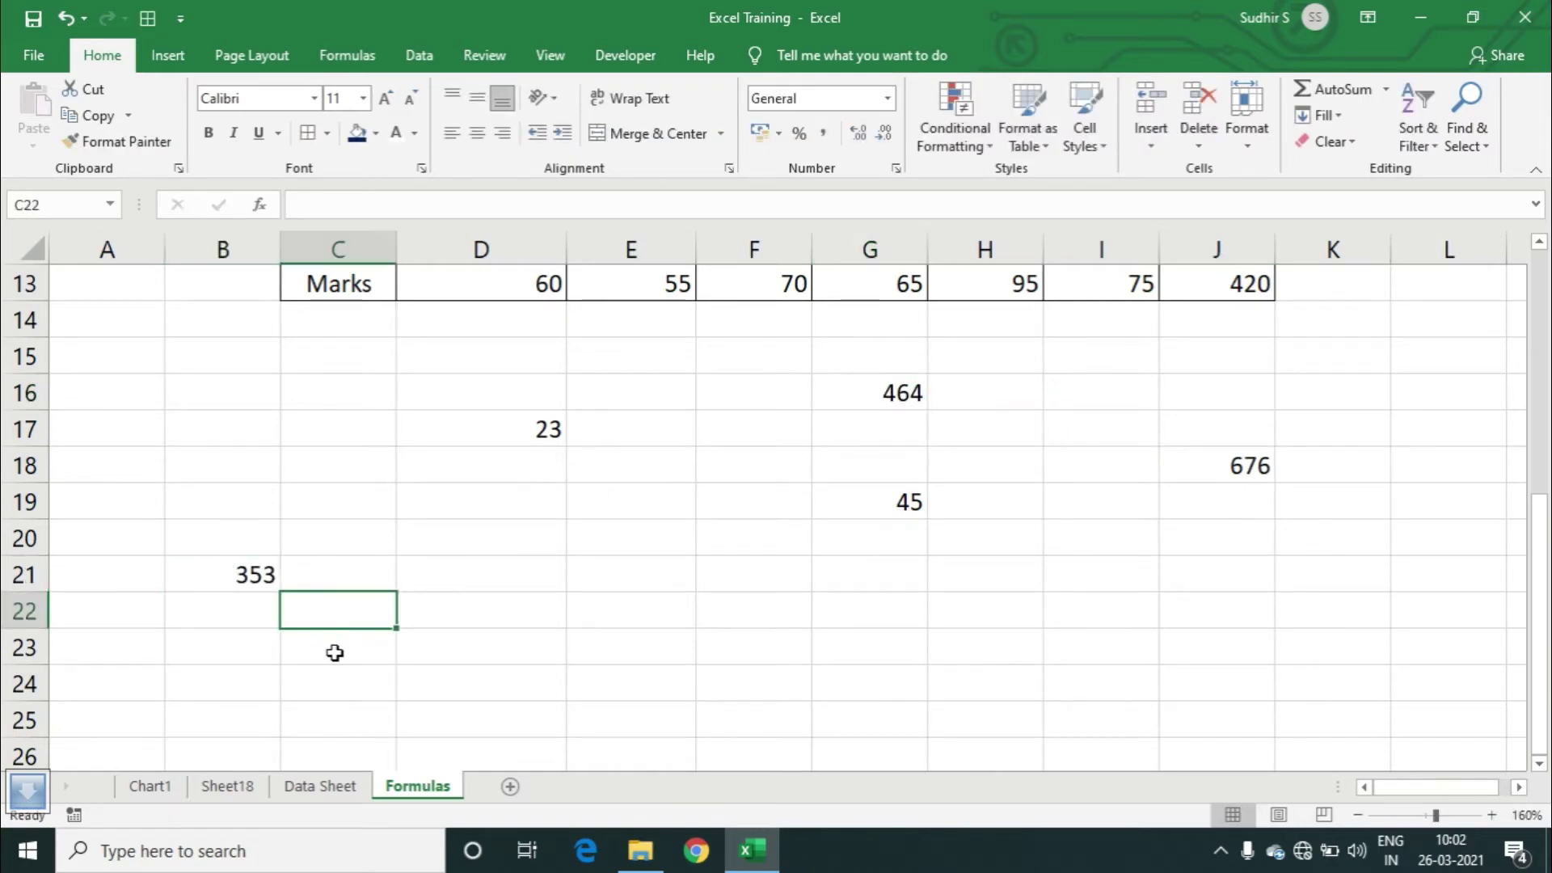
text(545)
click(483, 650)
click(781, 631)
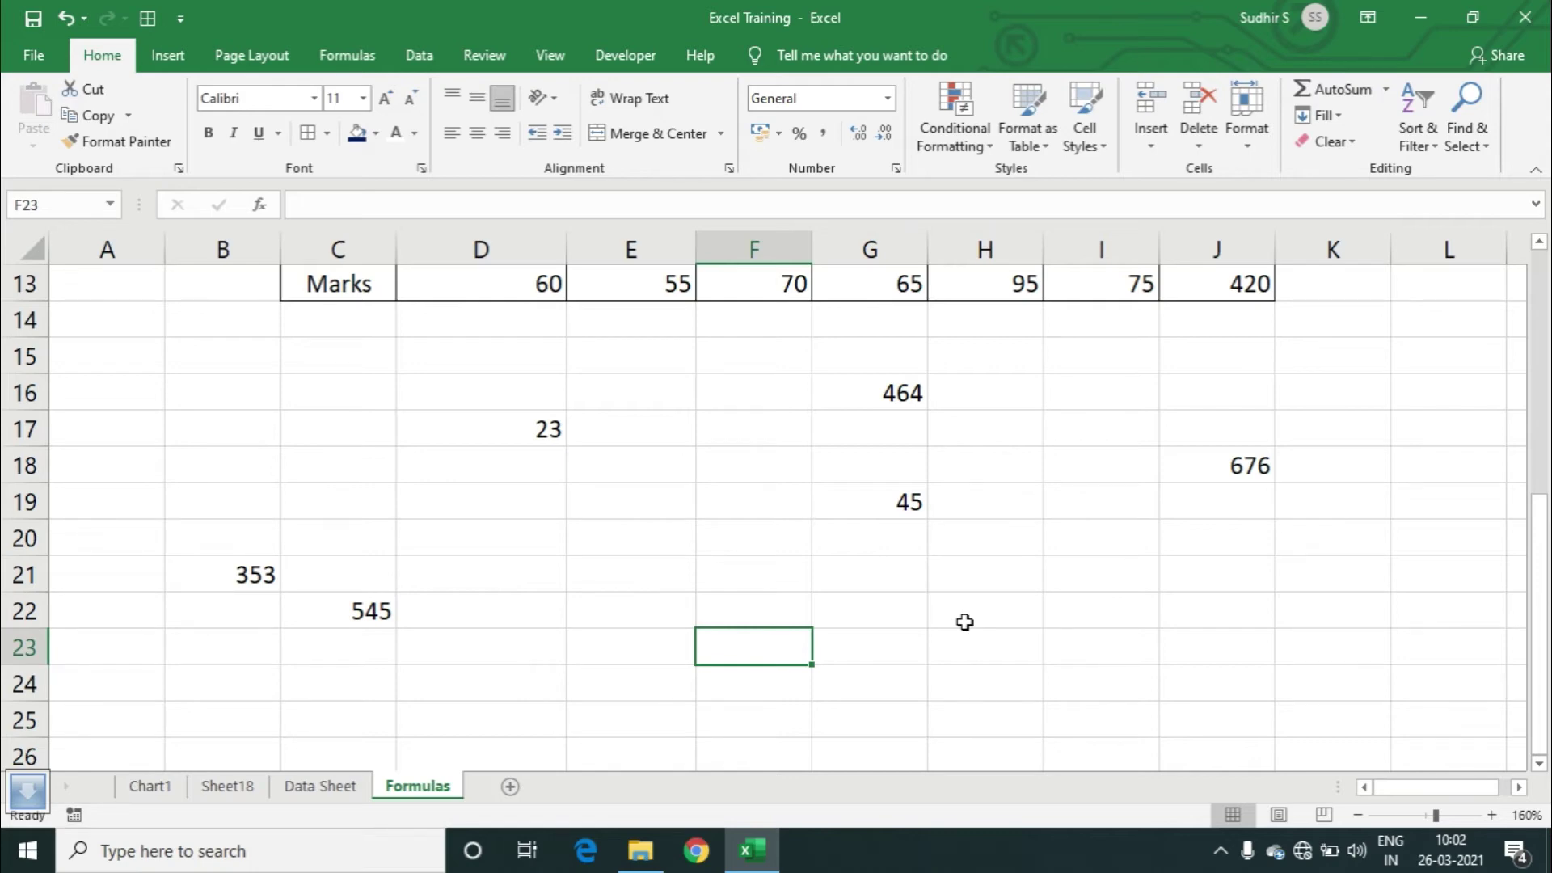
- Fill cell E23 with a light gold theme colour
key(Left)
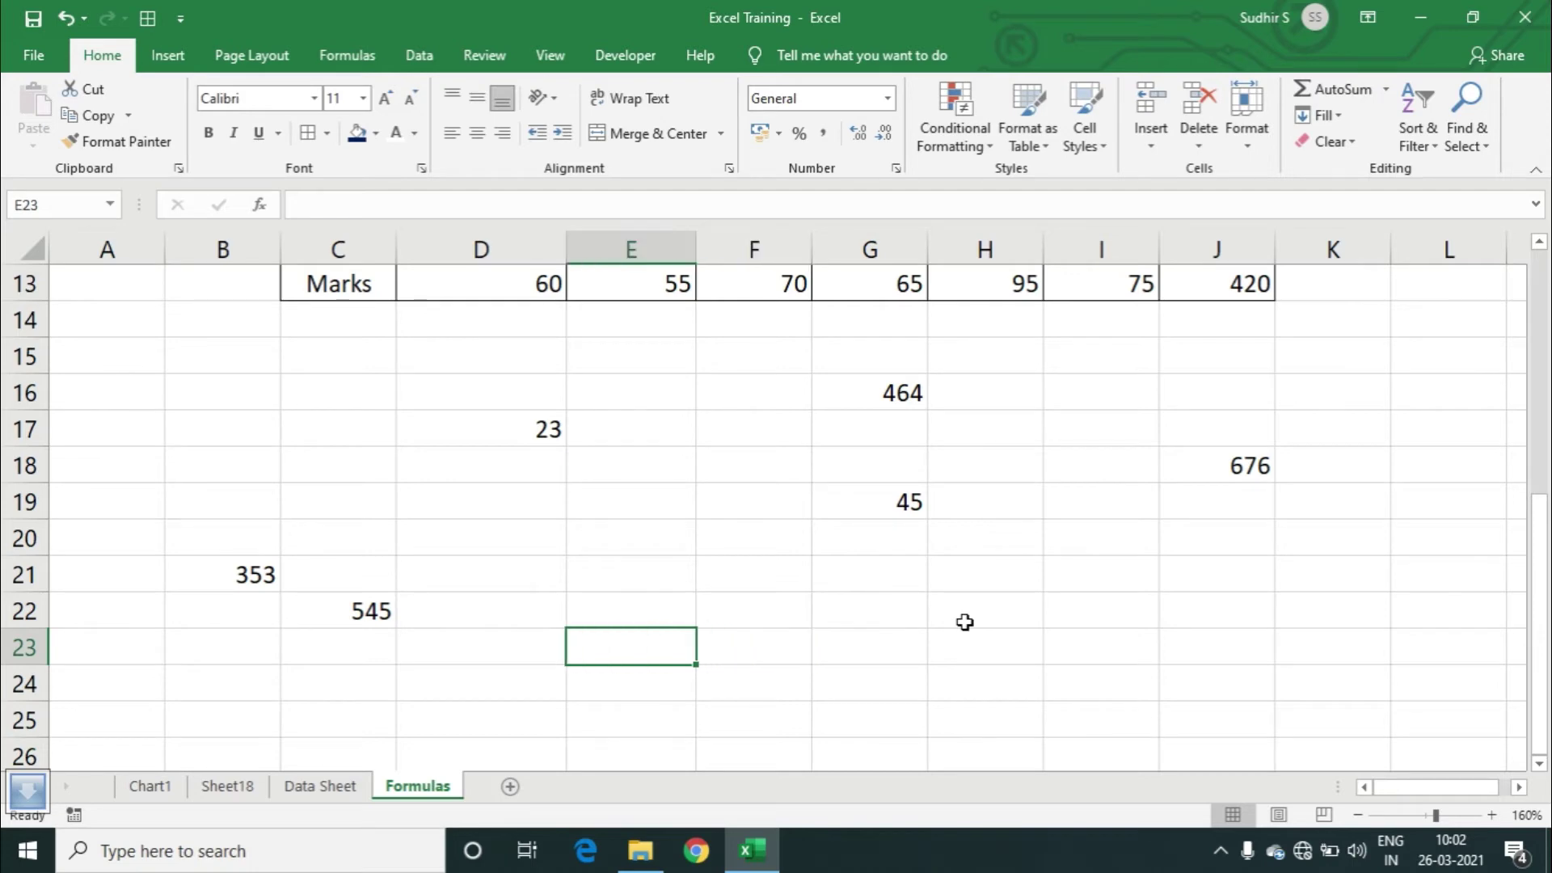
click(376, 134)
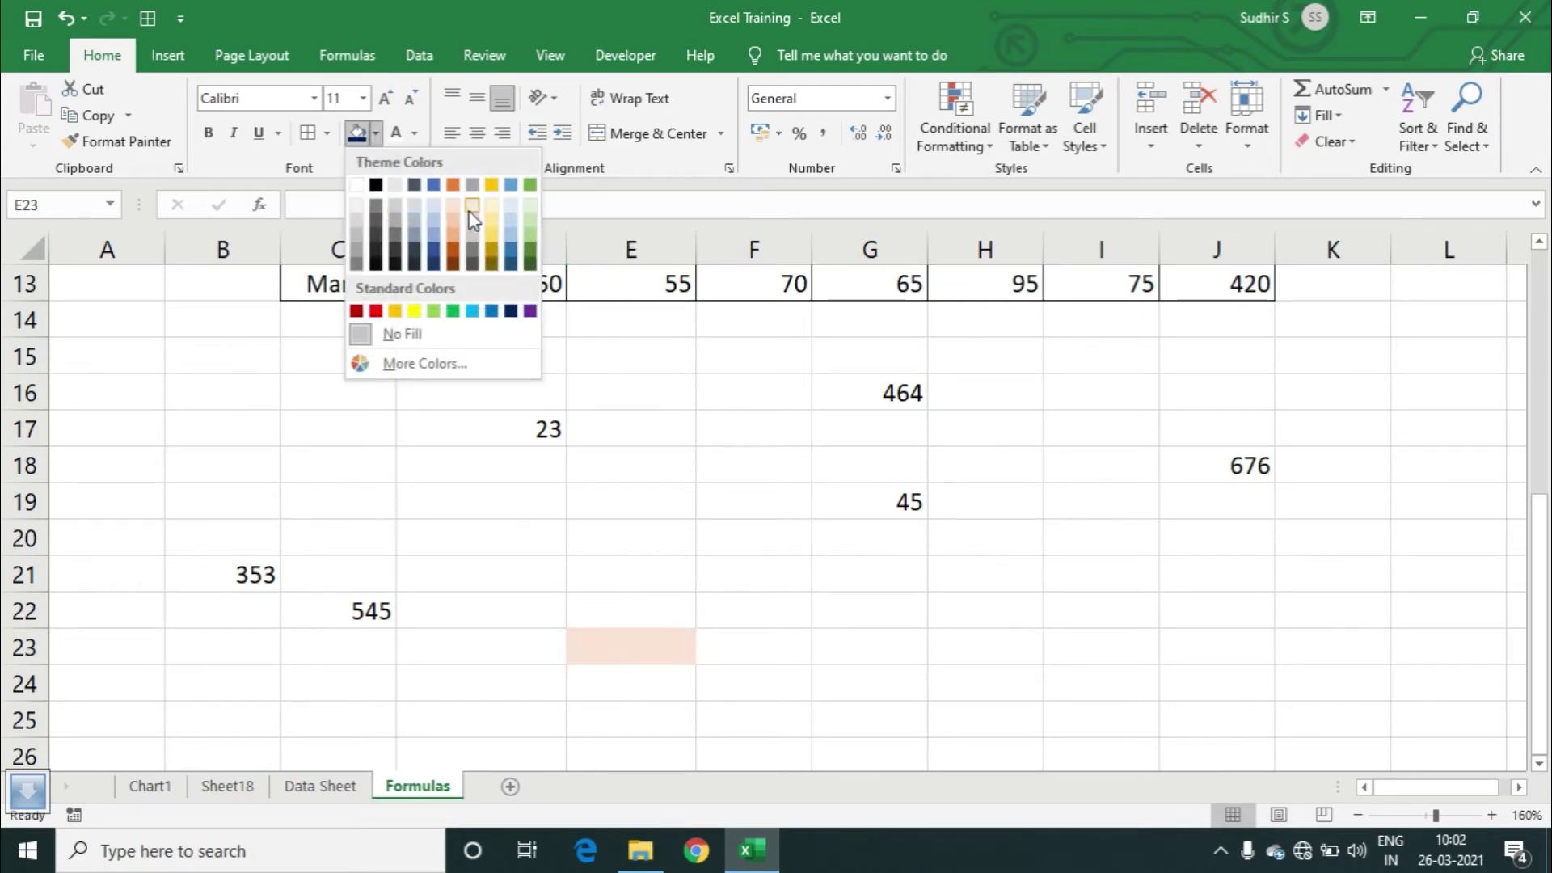
click(491, 233)
click(740, 641)
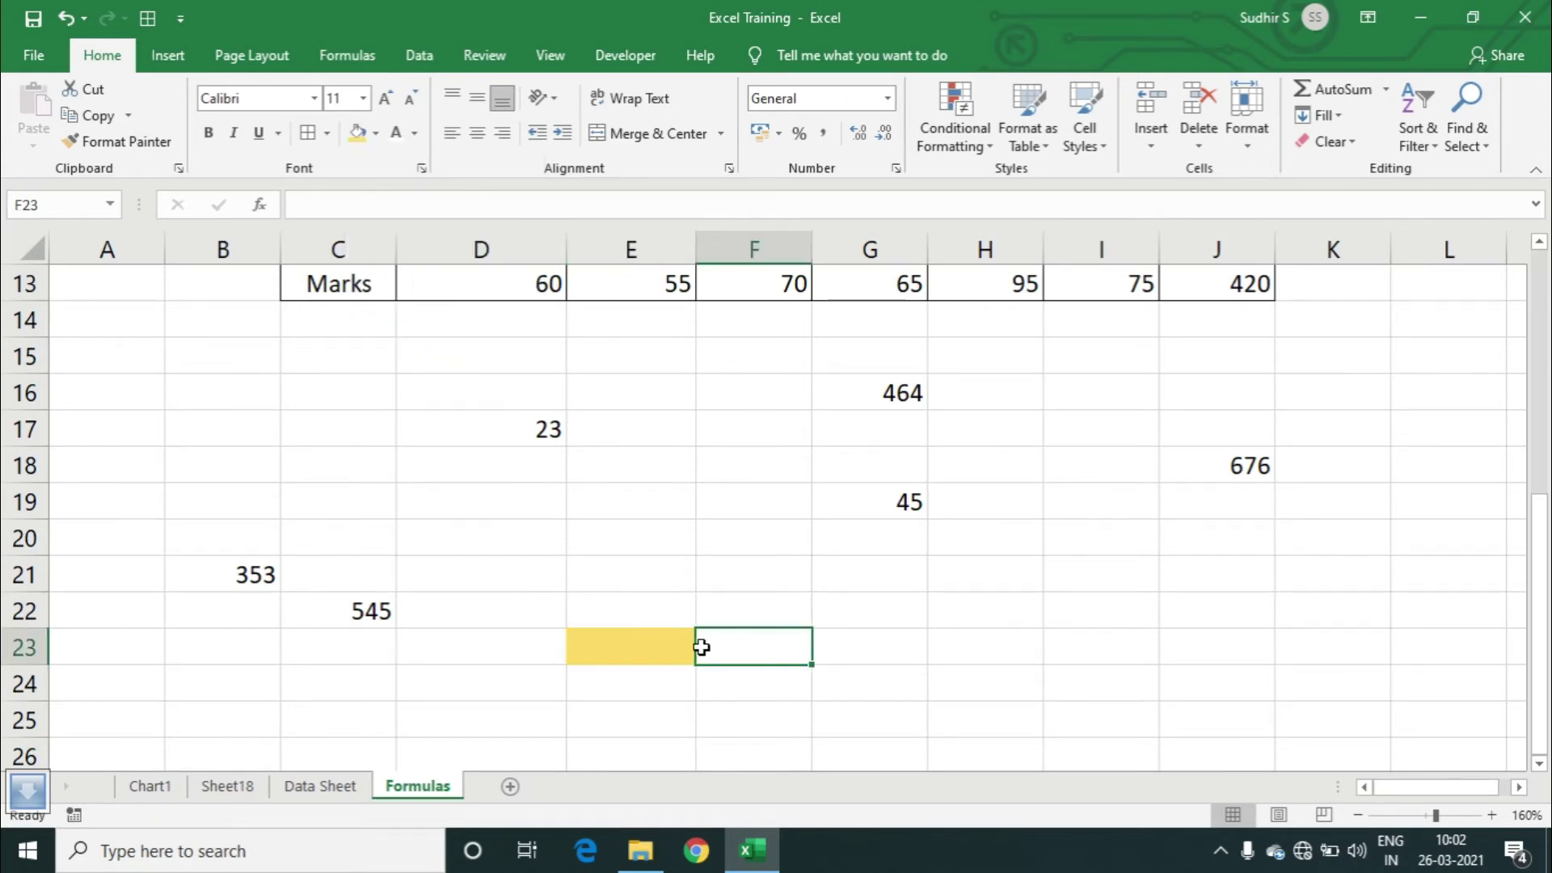
- Enter the formula =D17+G16+J18+G19+C22+B21 in E23 to add the scattered numbers, and reselect E23
click(685, 647)
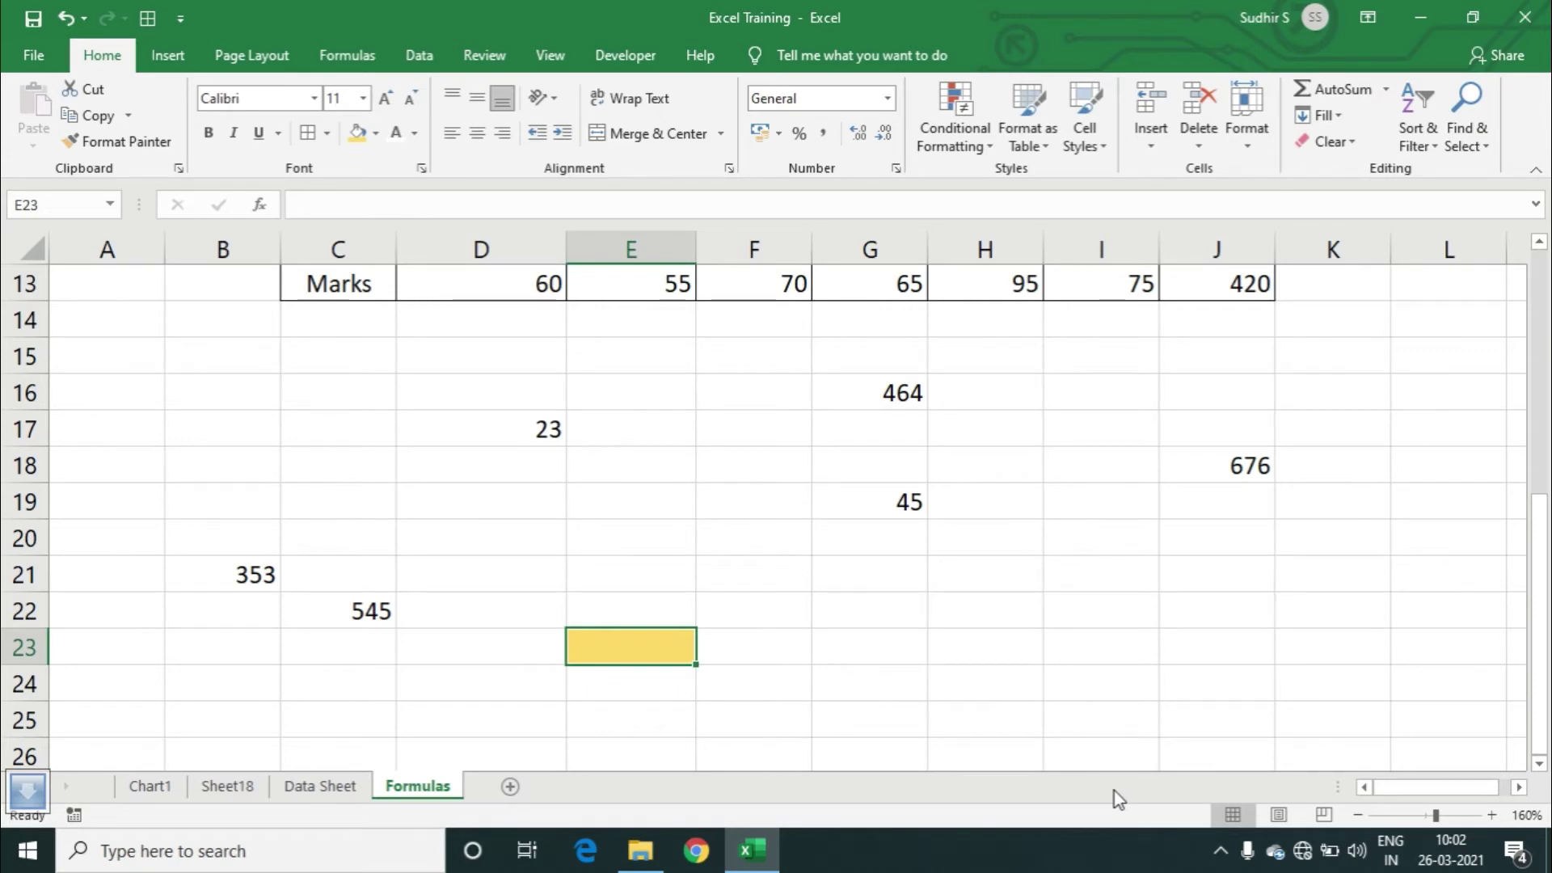
text(=)
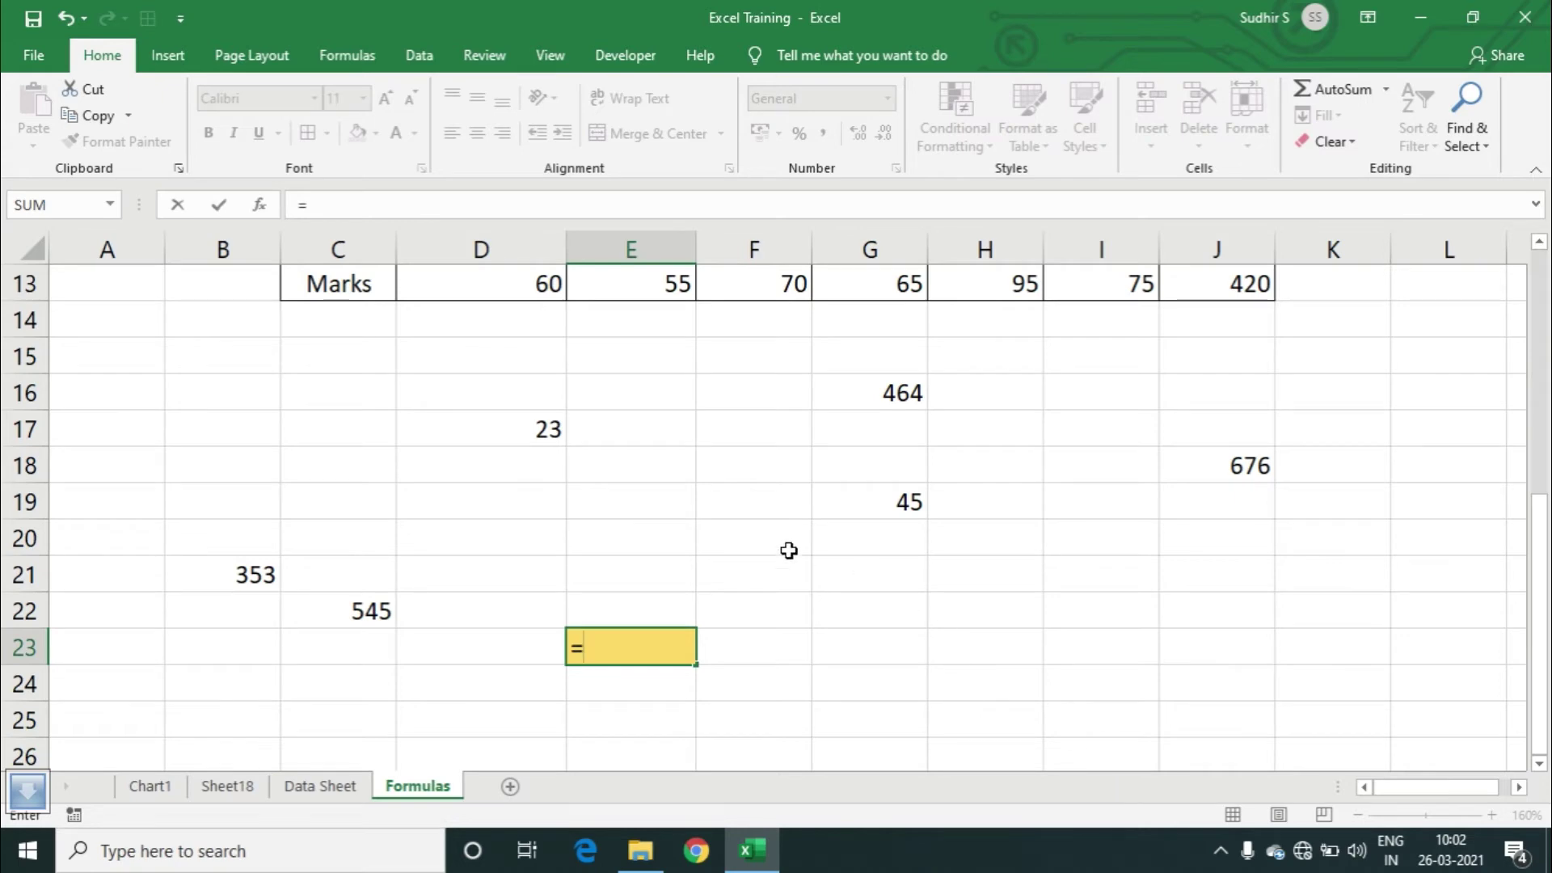
click(534, 428)
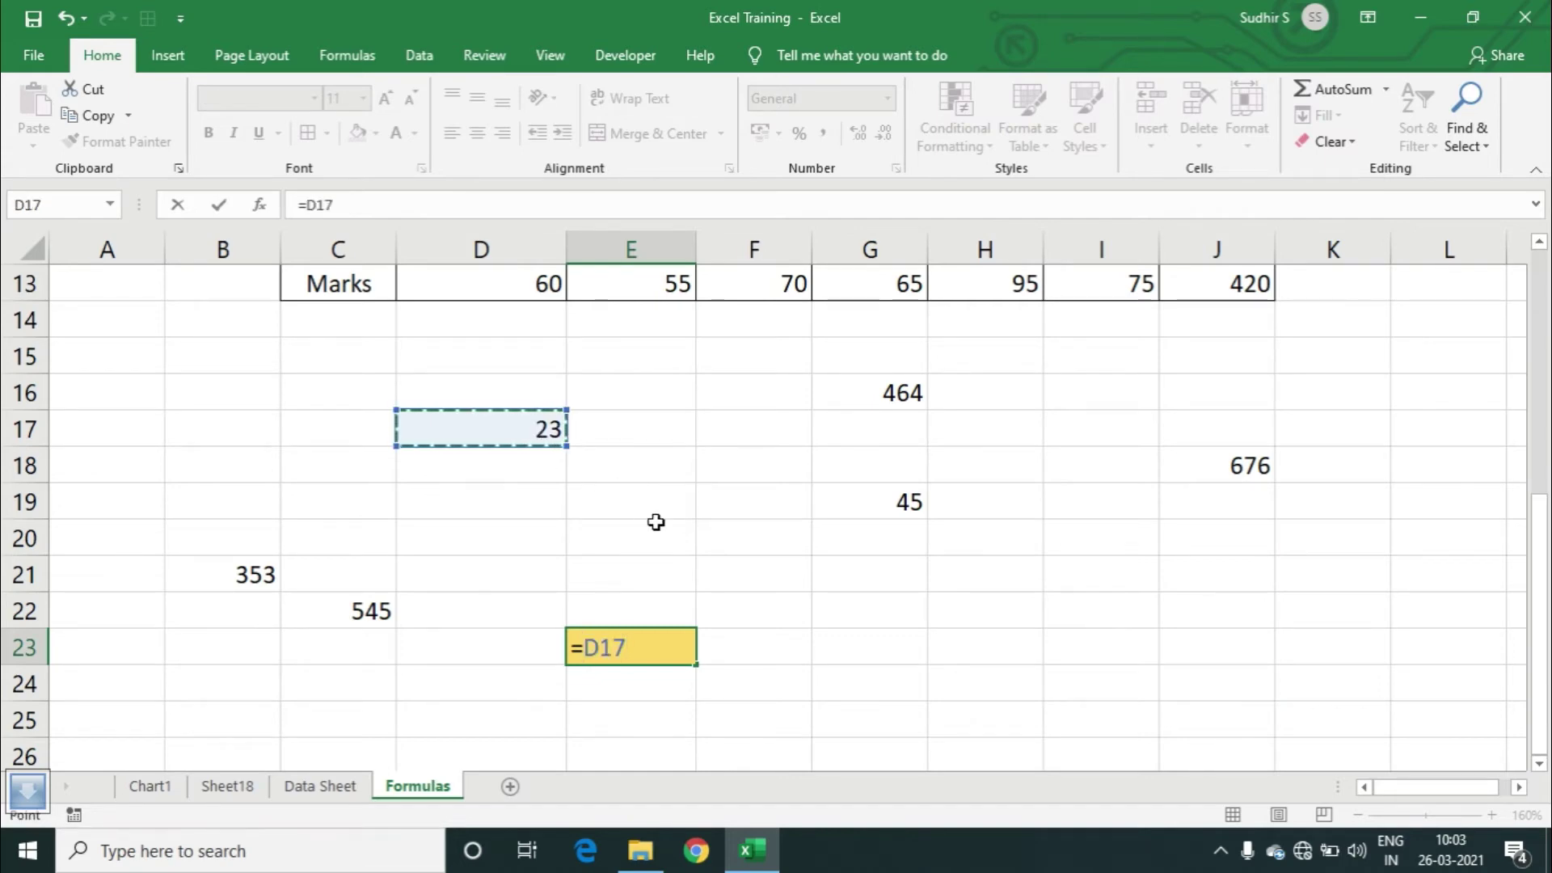
text(+)
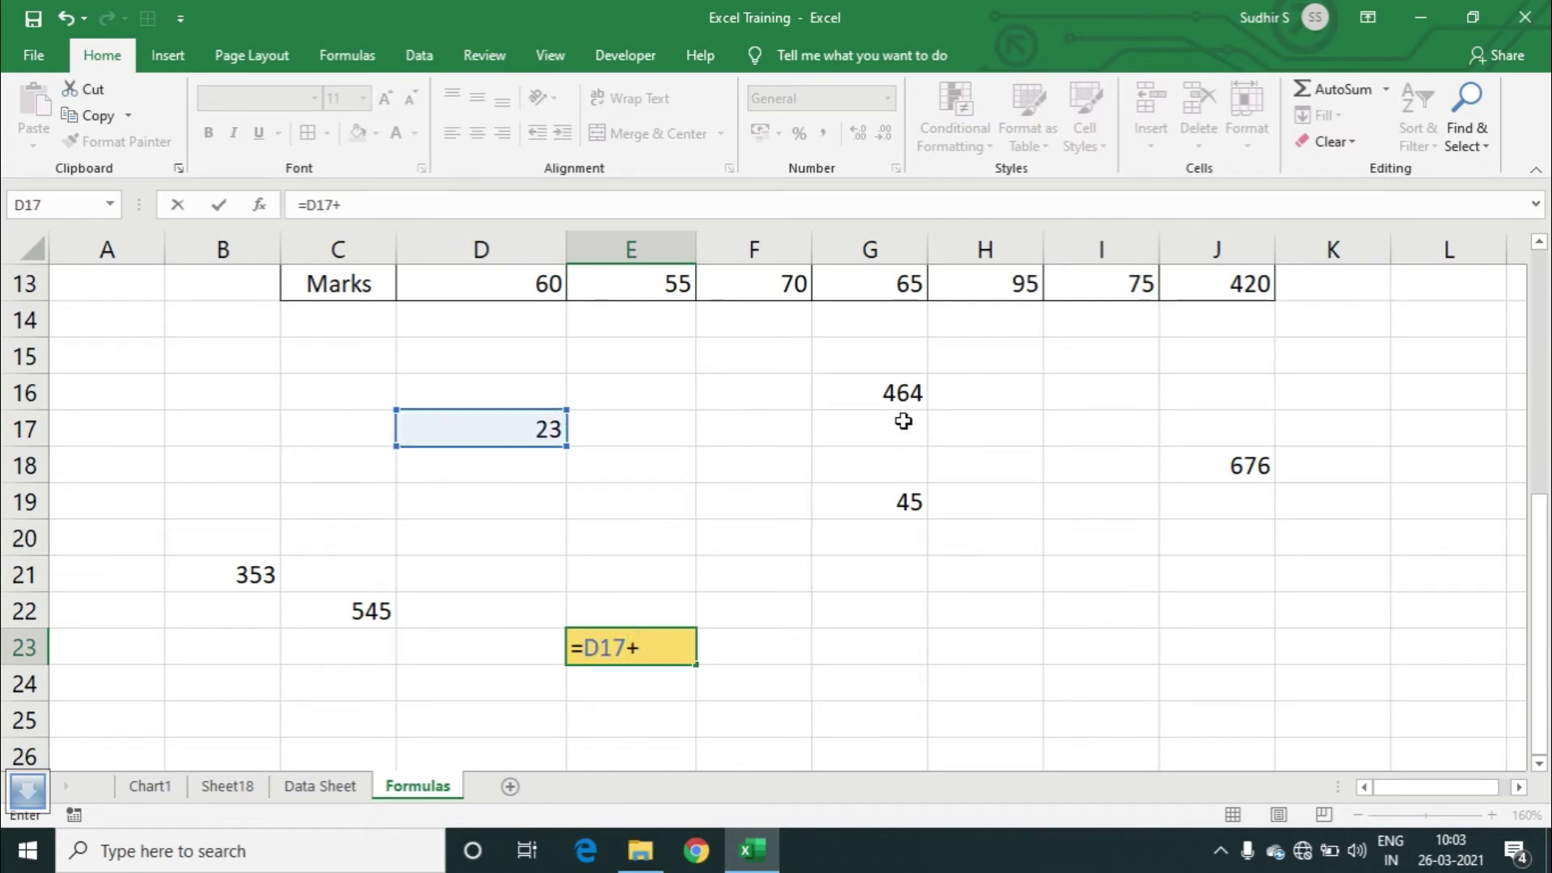
click(904, 394)
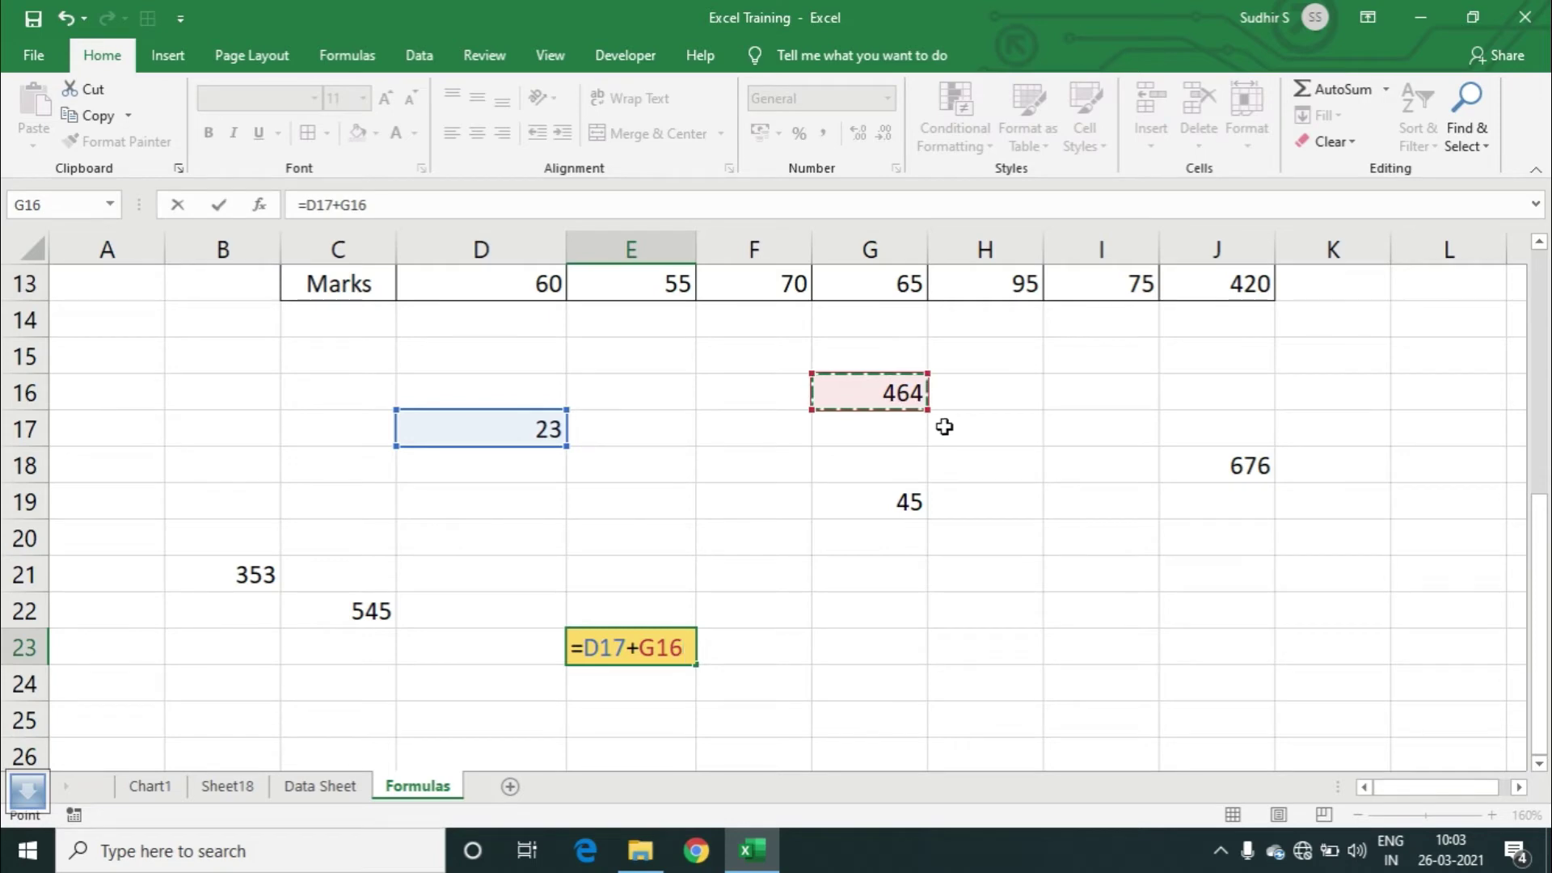
text(+)
click(1236, 467)
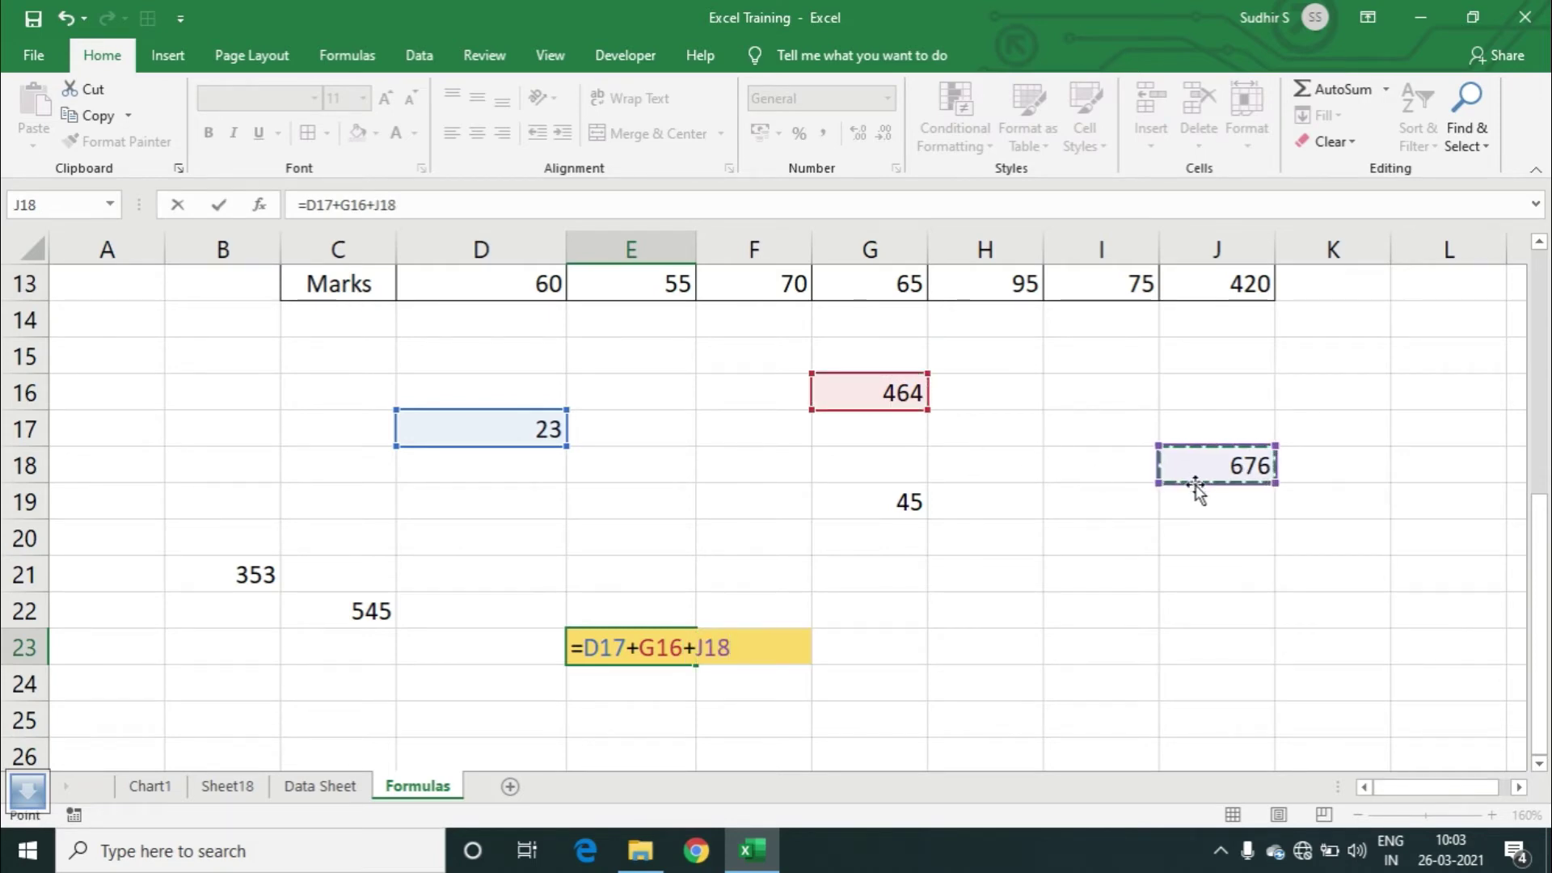
text(+)
click(908, 501)
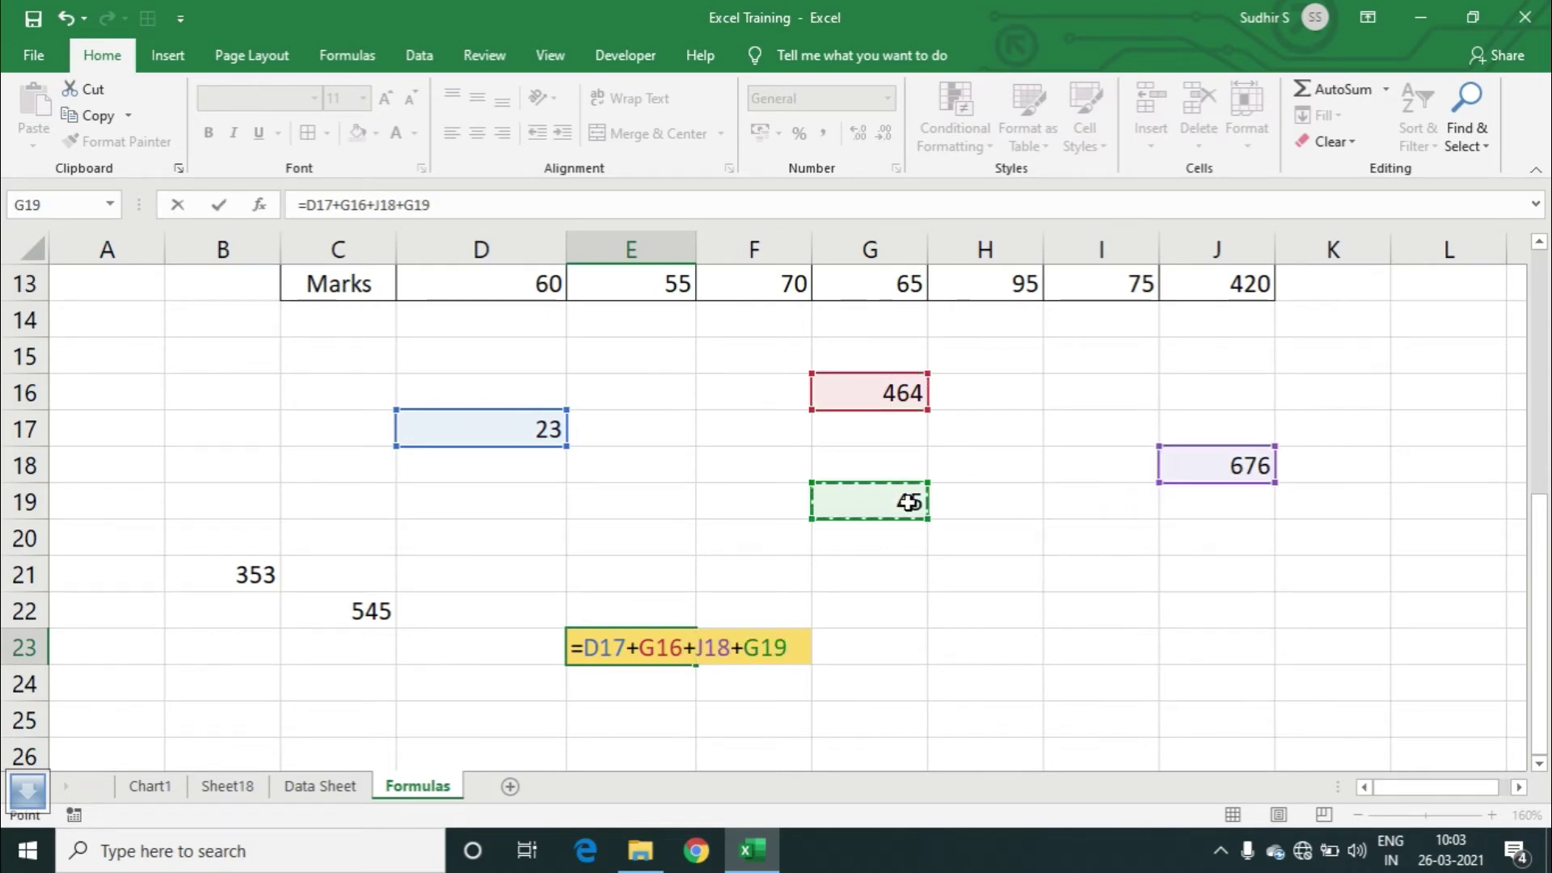
text(+)
click(362, 612)
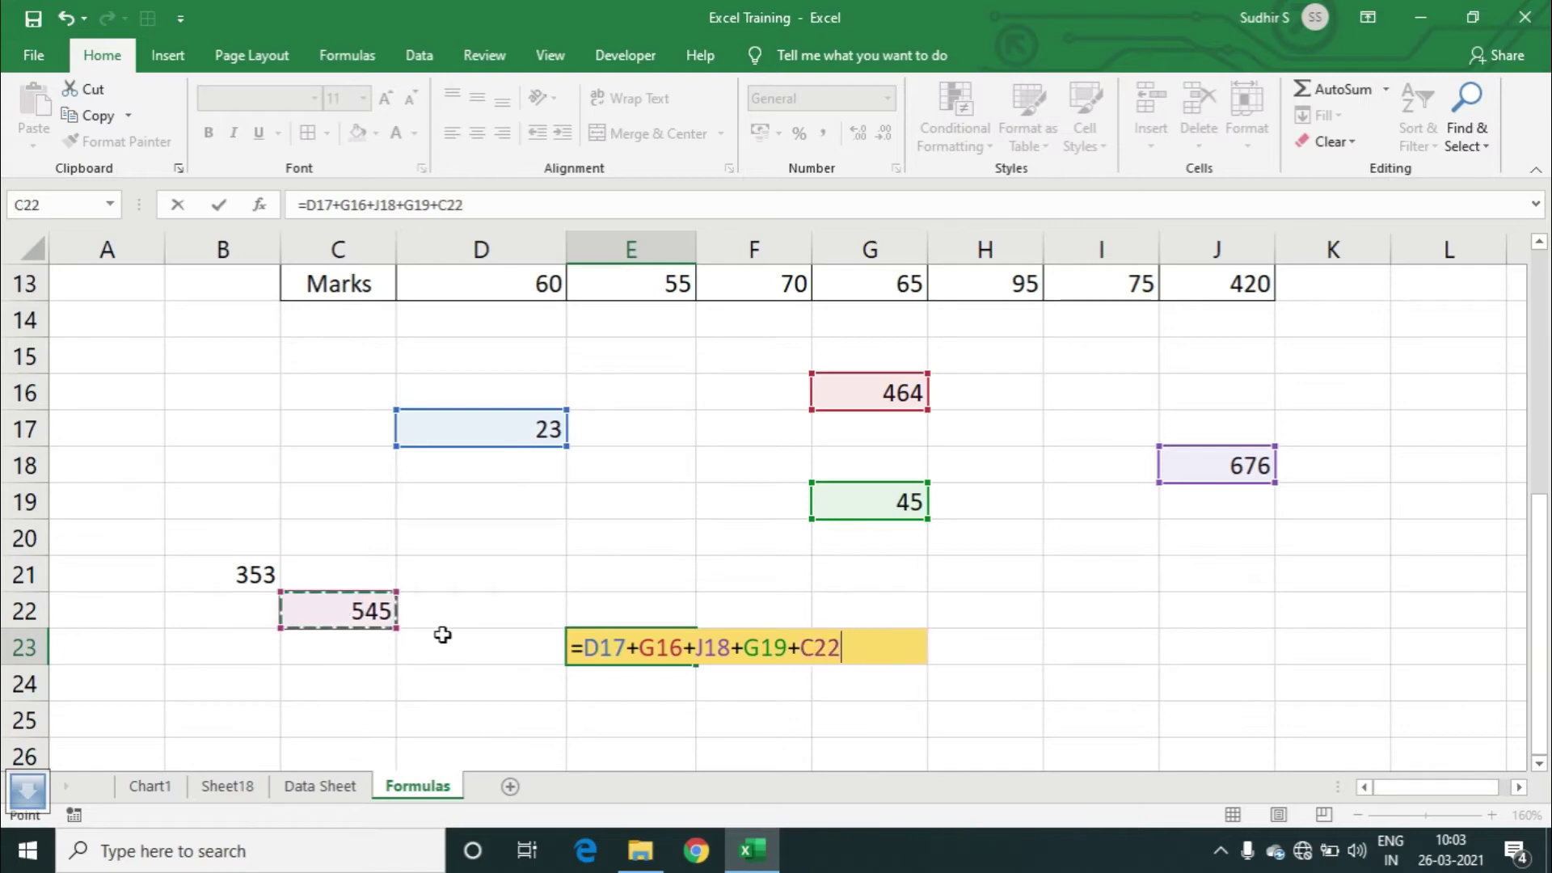
text(+)
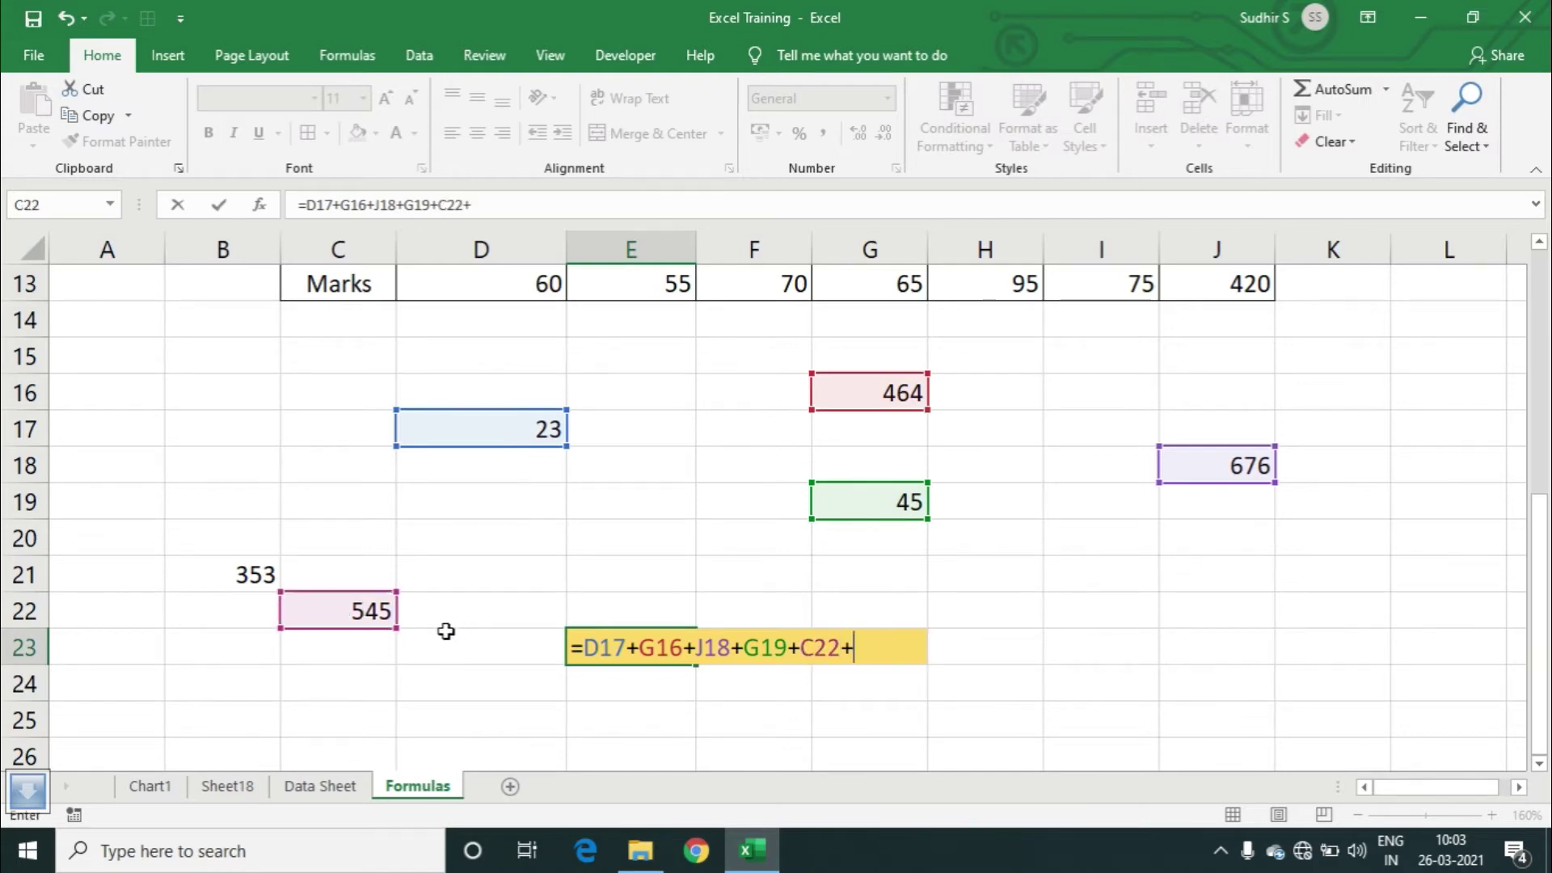
click(252, 575)
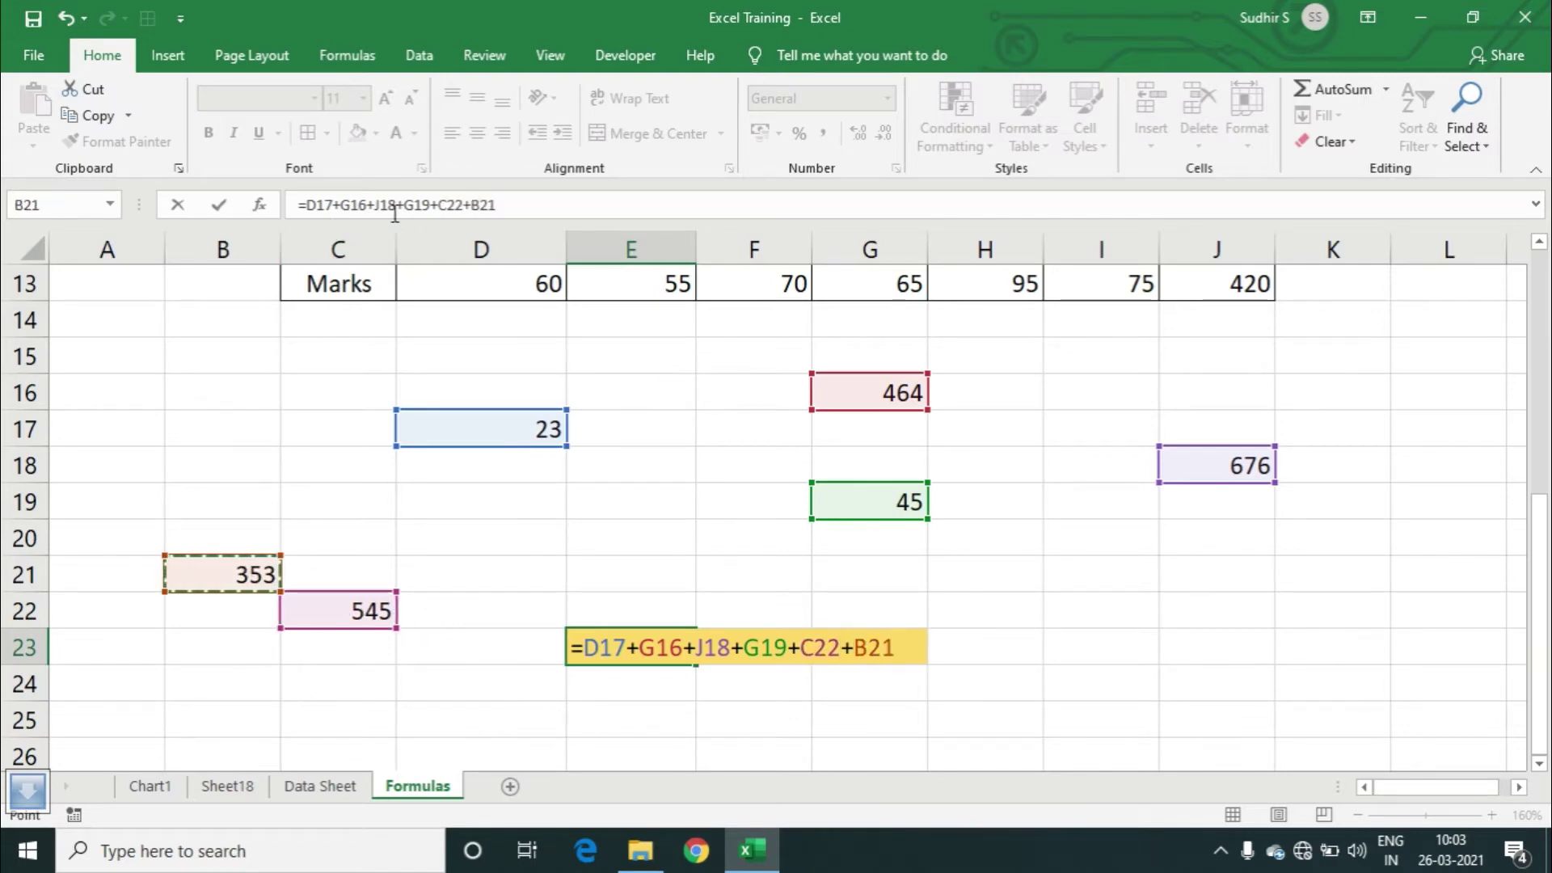
click(456, 206)
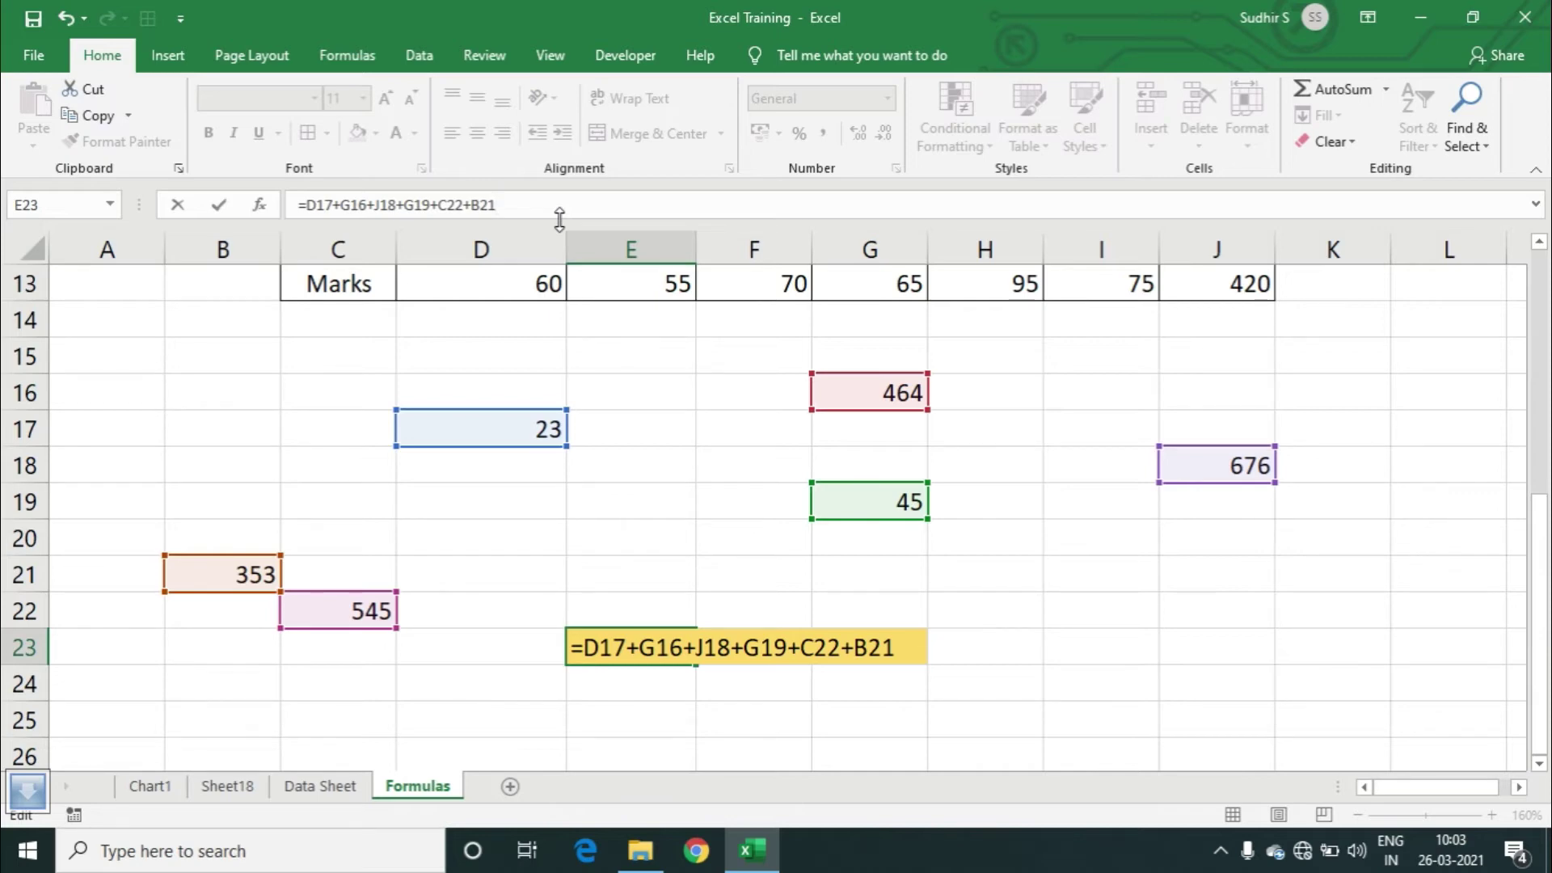
key(Return)
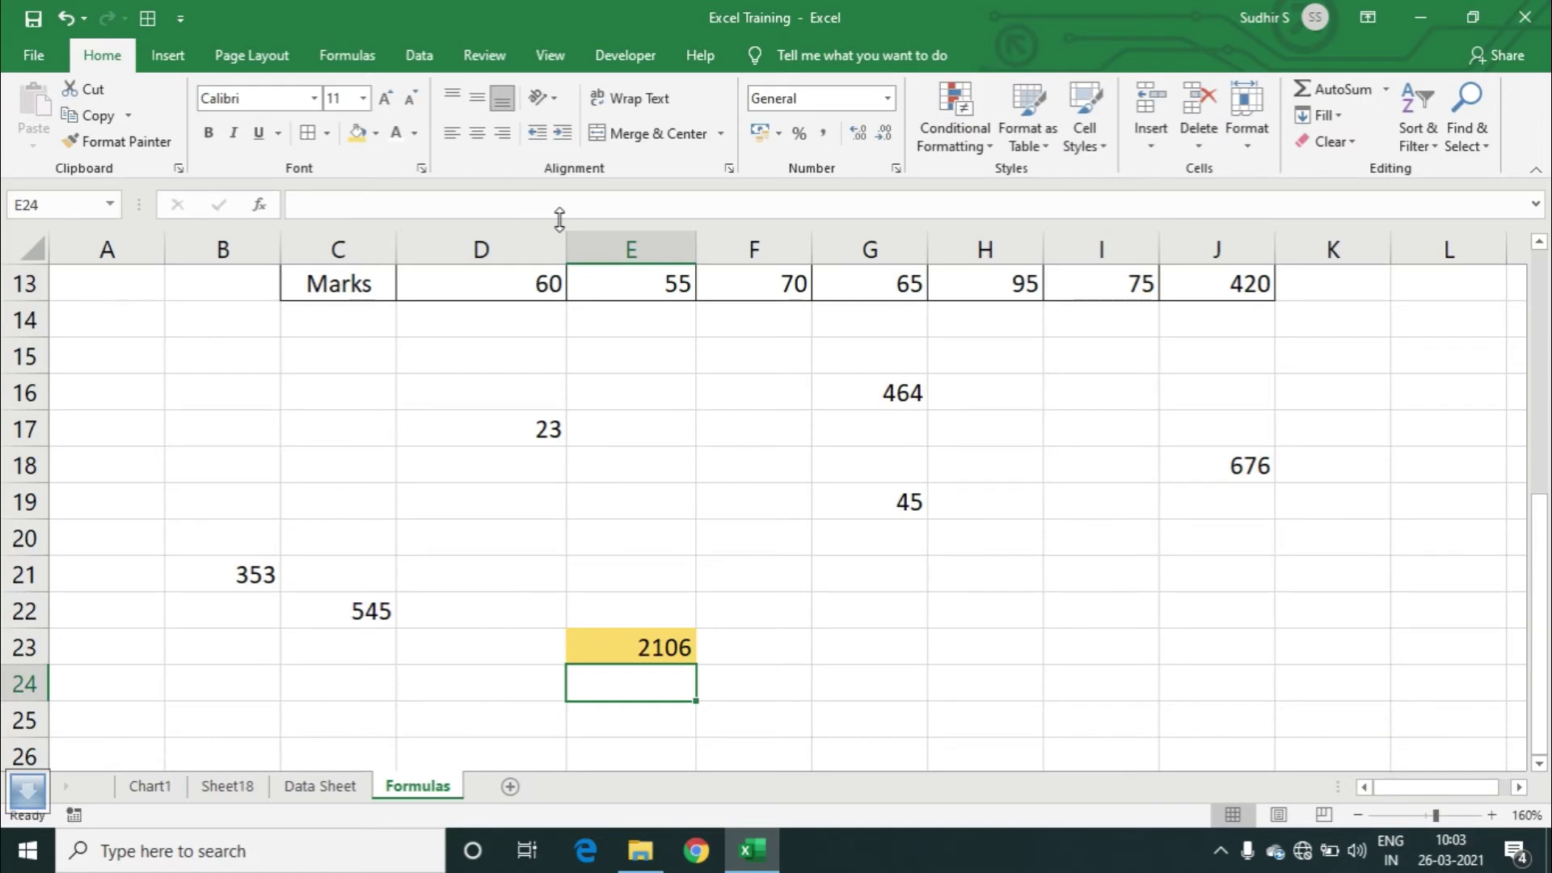
key(Up)
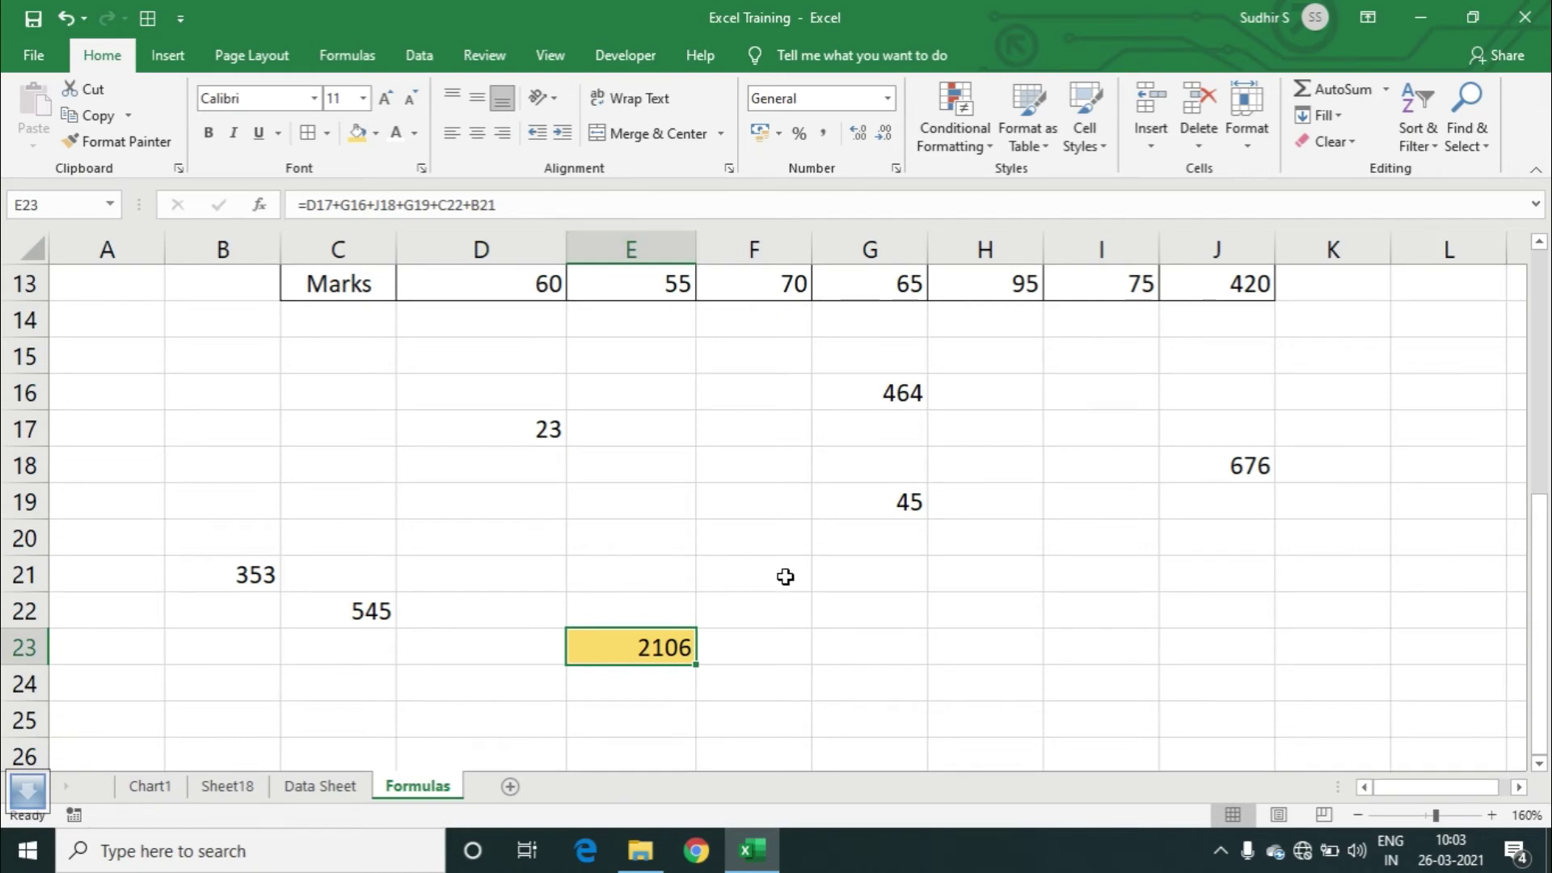
- Fill cell G23 with the same light gold colour as E23
click(849, 651)
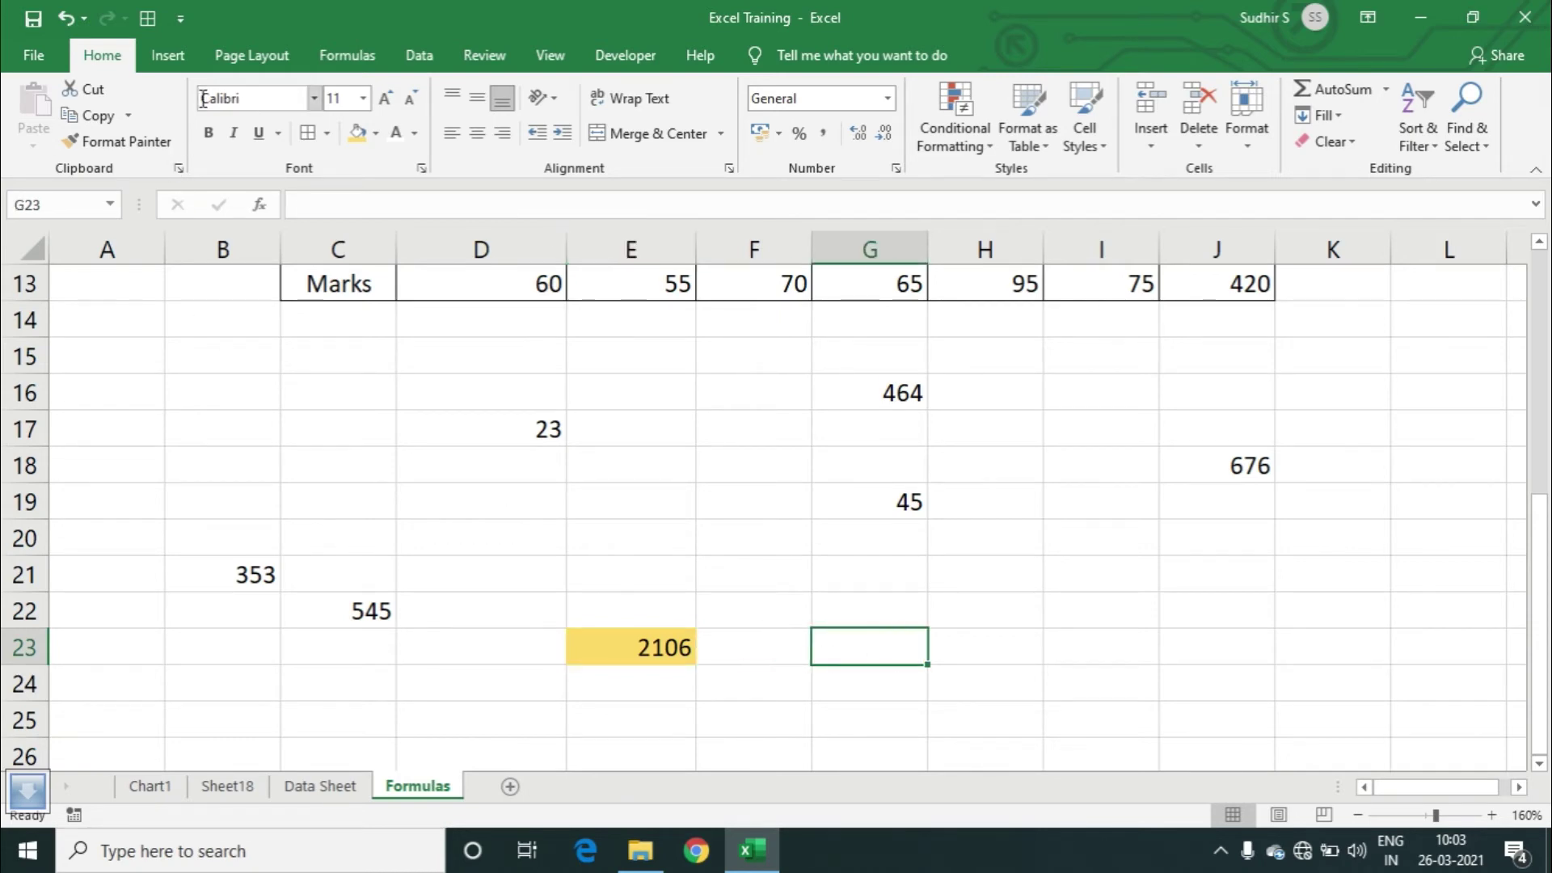
click(356, 132)
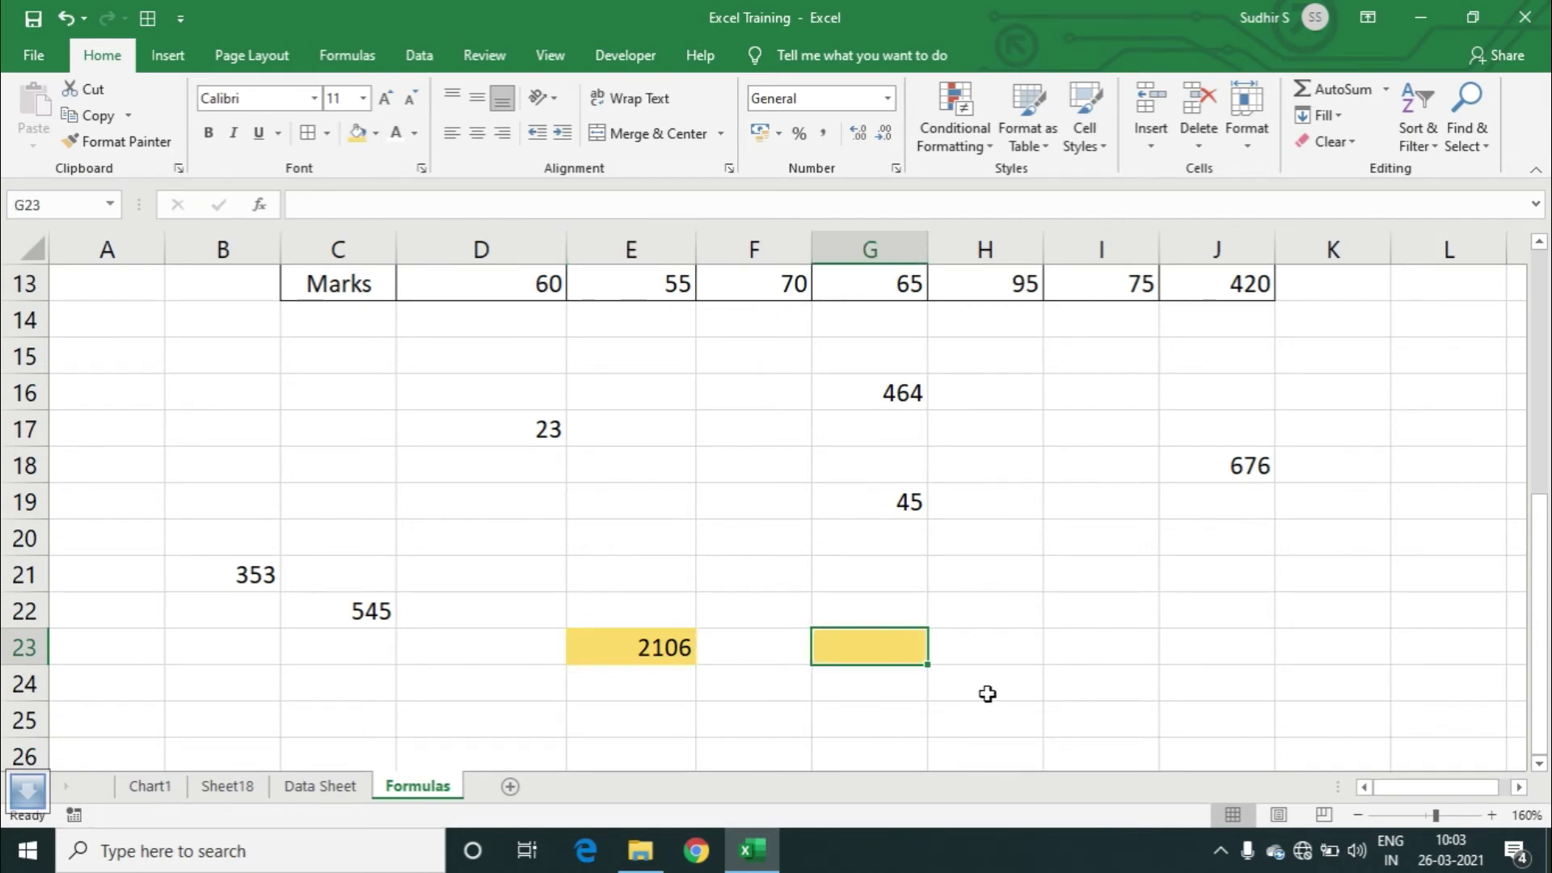
- Enter the formula =sum(D17,G16,G19,J18,B21,C22) in G23 to total the scattered numbers with the SUM function
text(=)
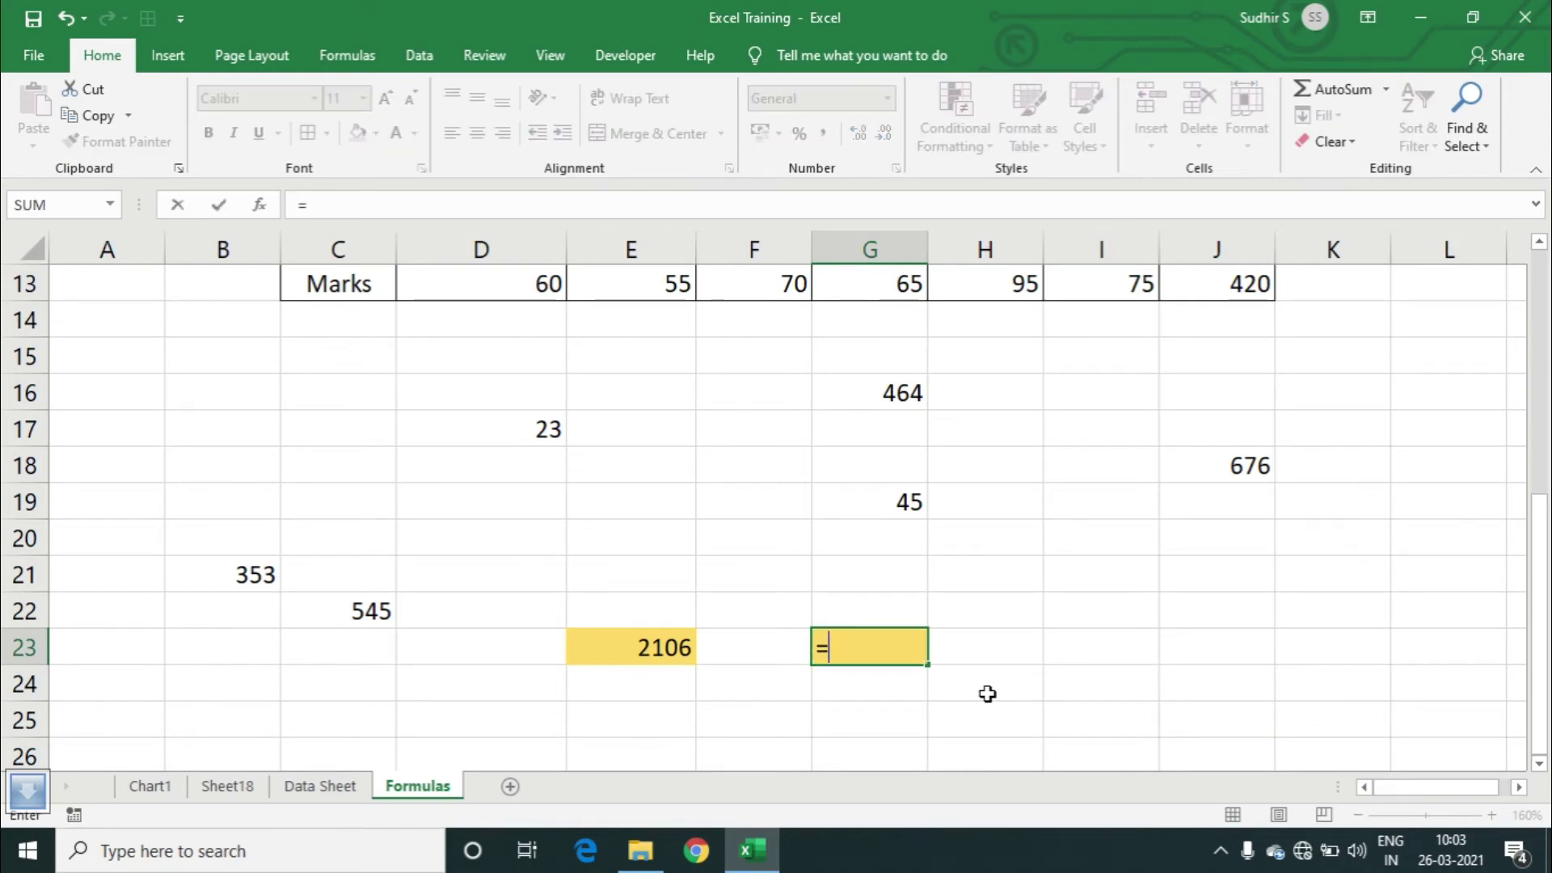
text(sum)
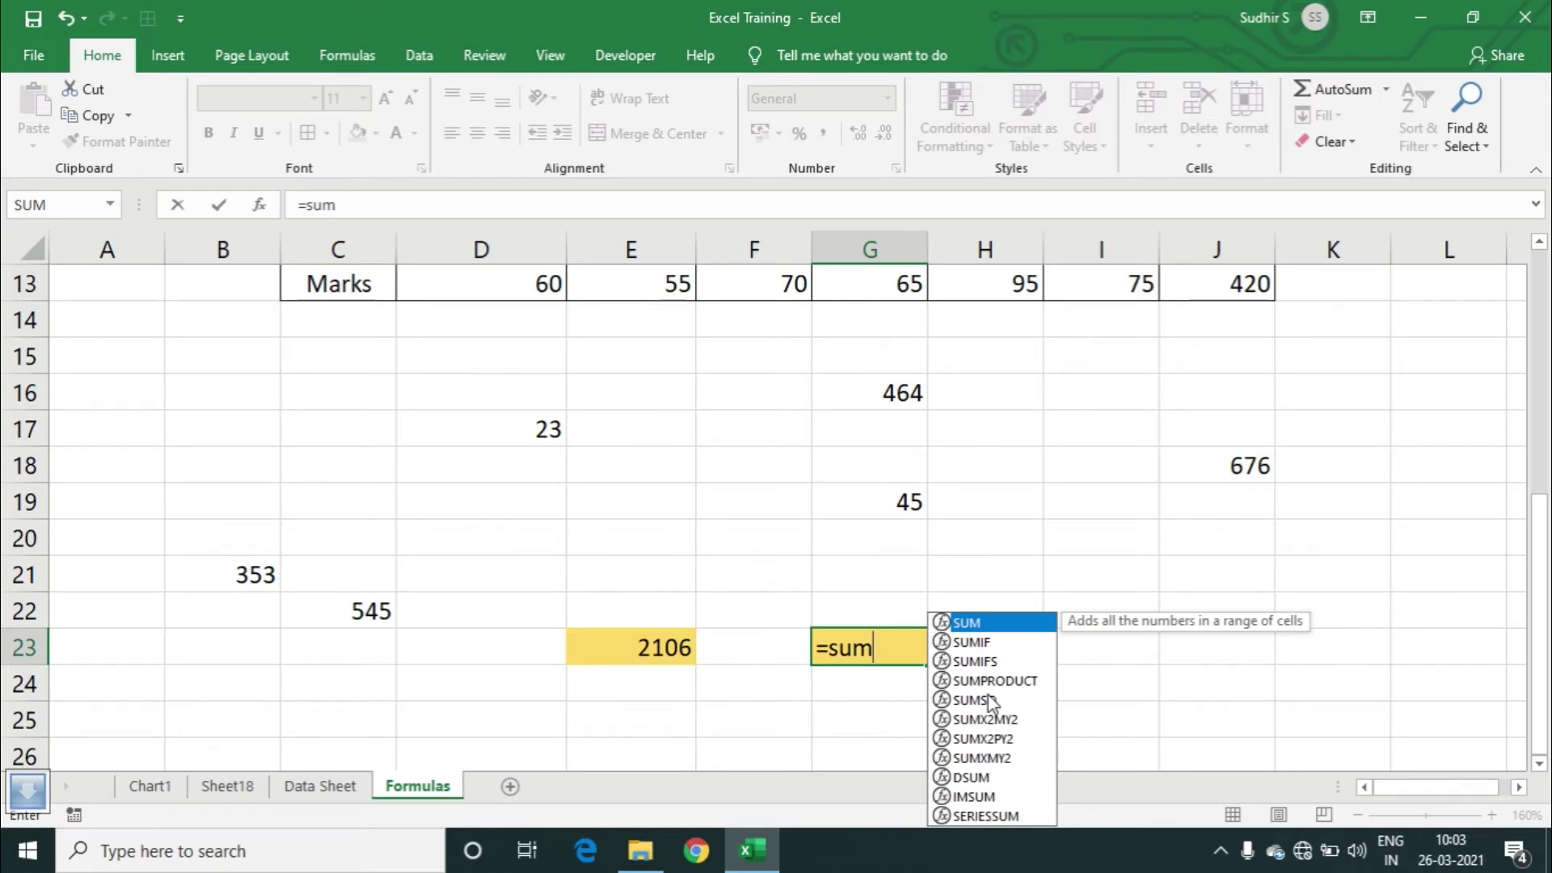
text(()
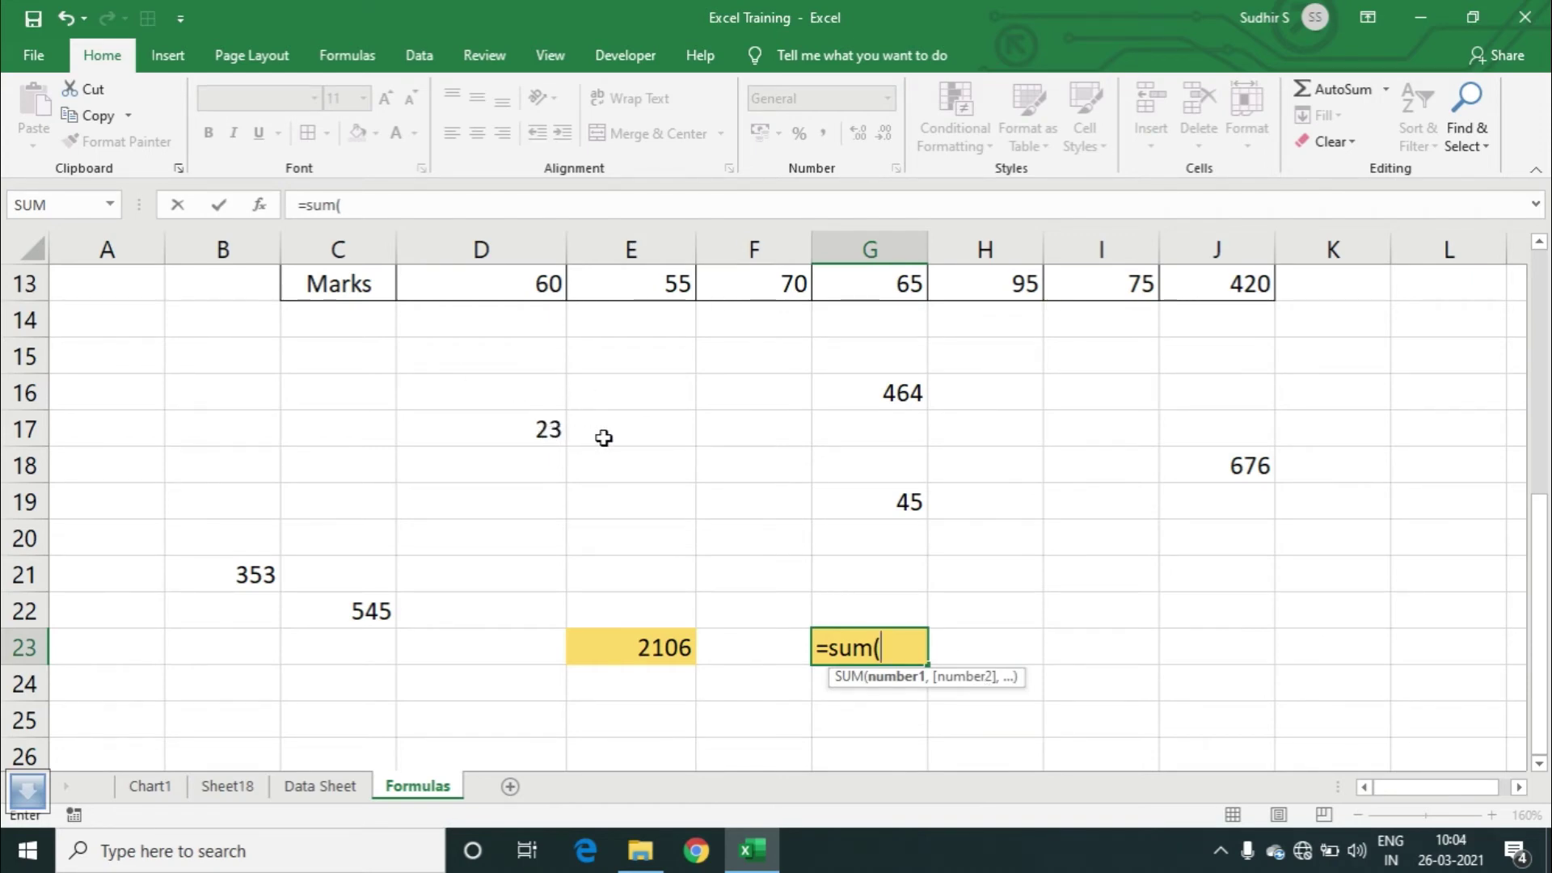
click(531, 432)
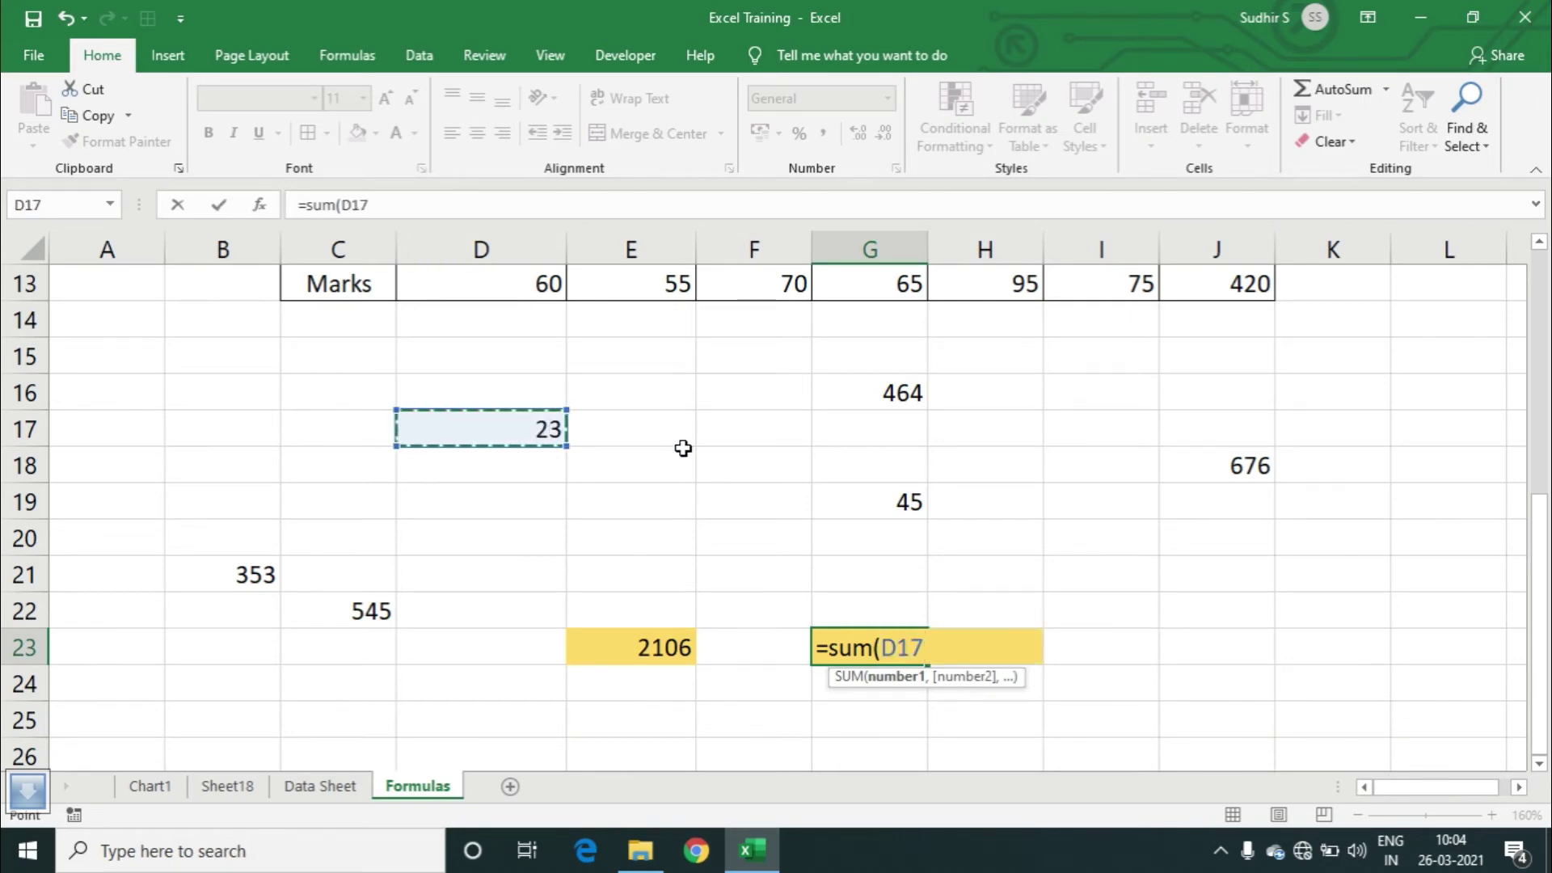
text(,)
click(905, 393)
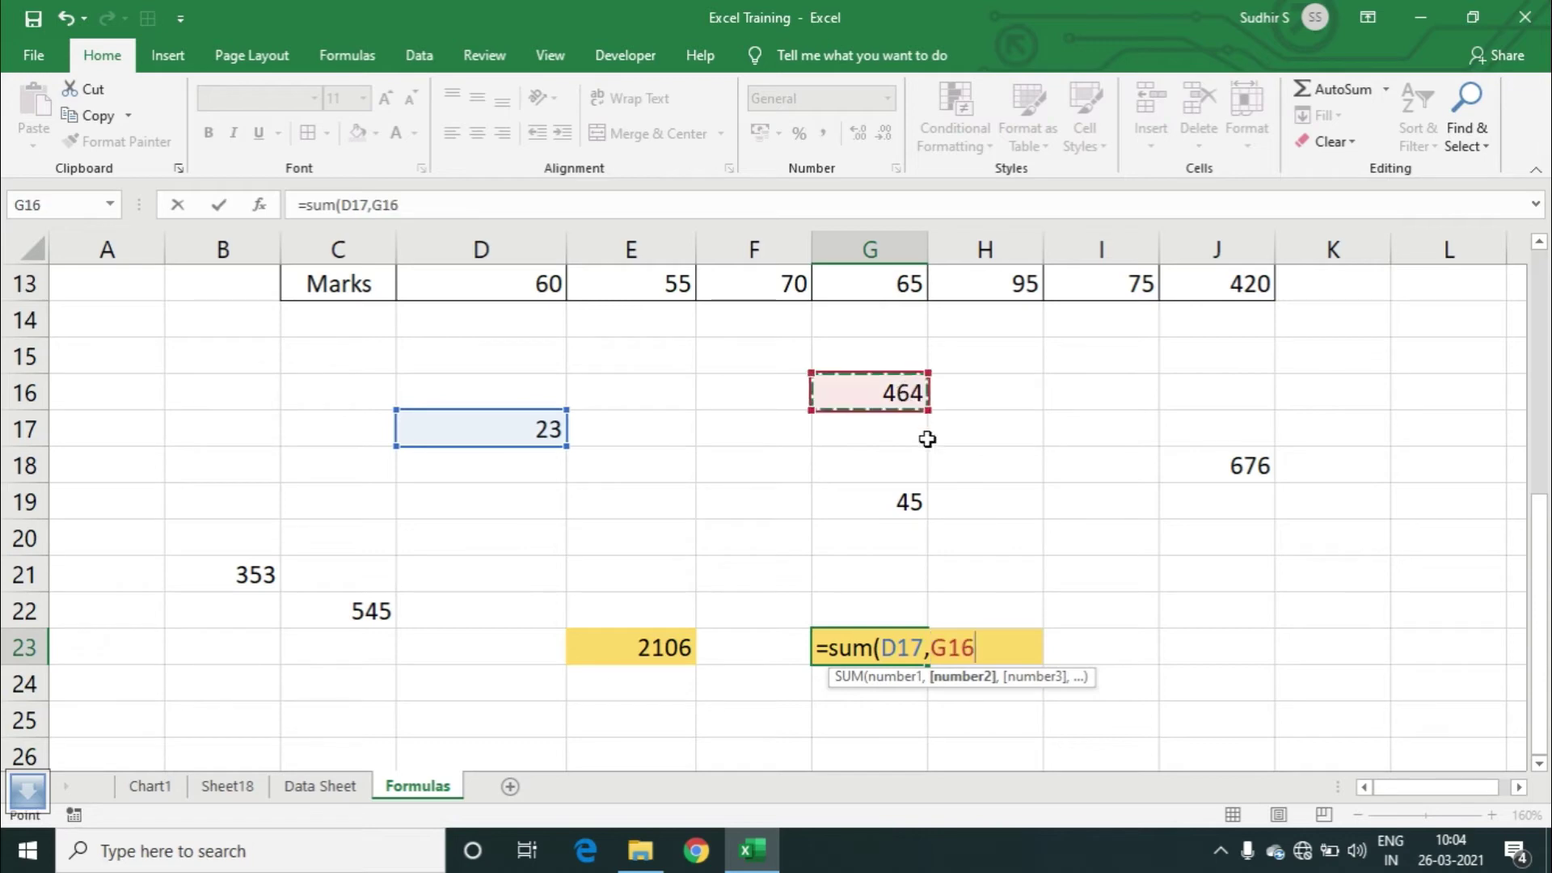
text(,)
click(913, 502)
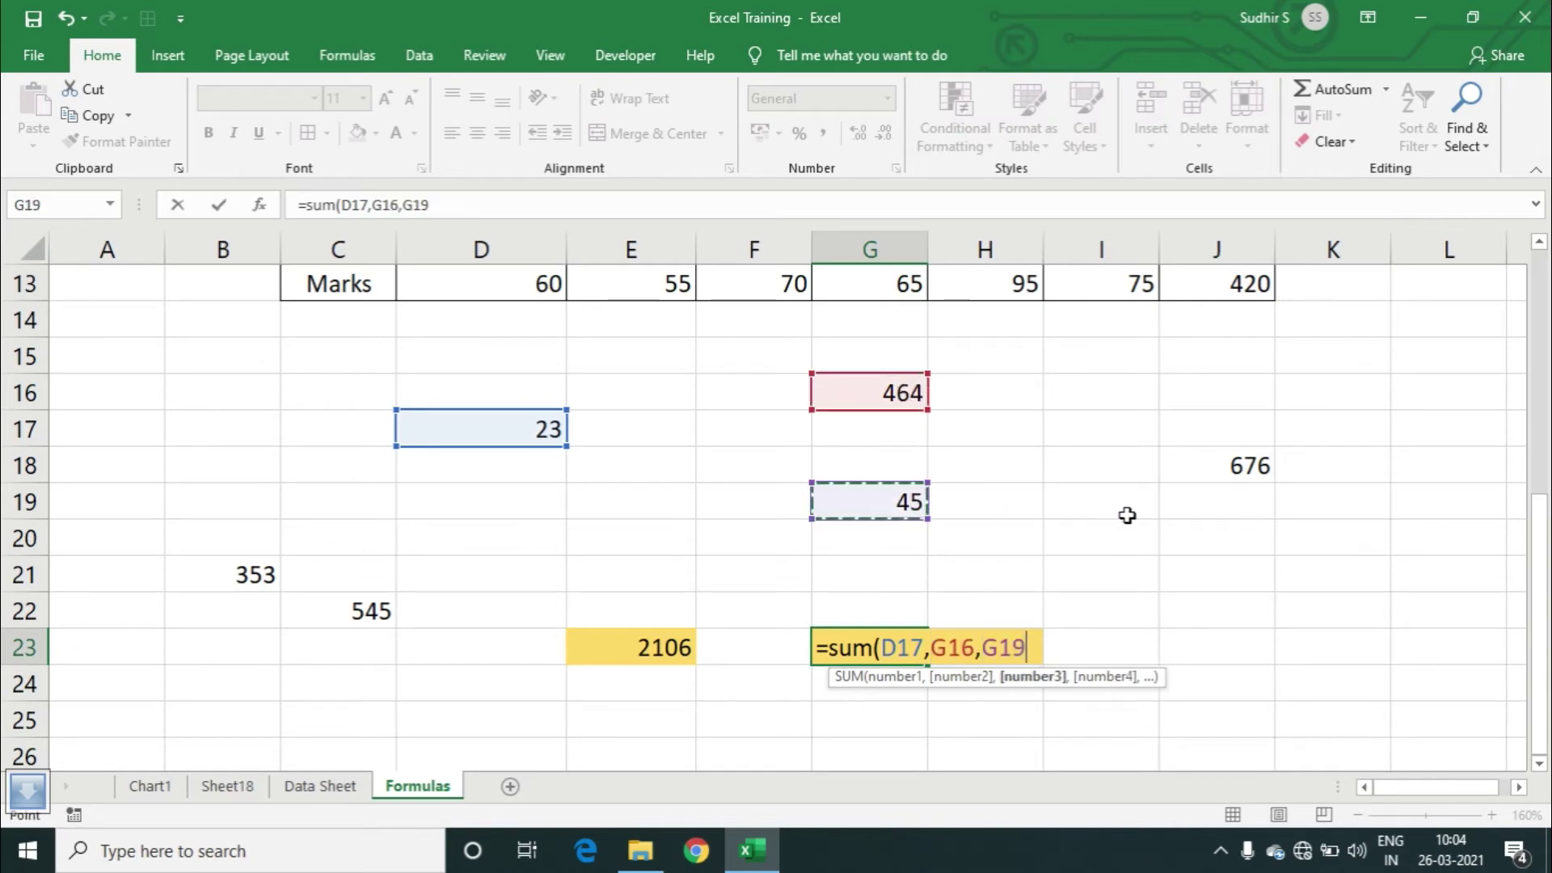
text(,)
click(1251, 462)
text(,)
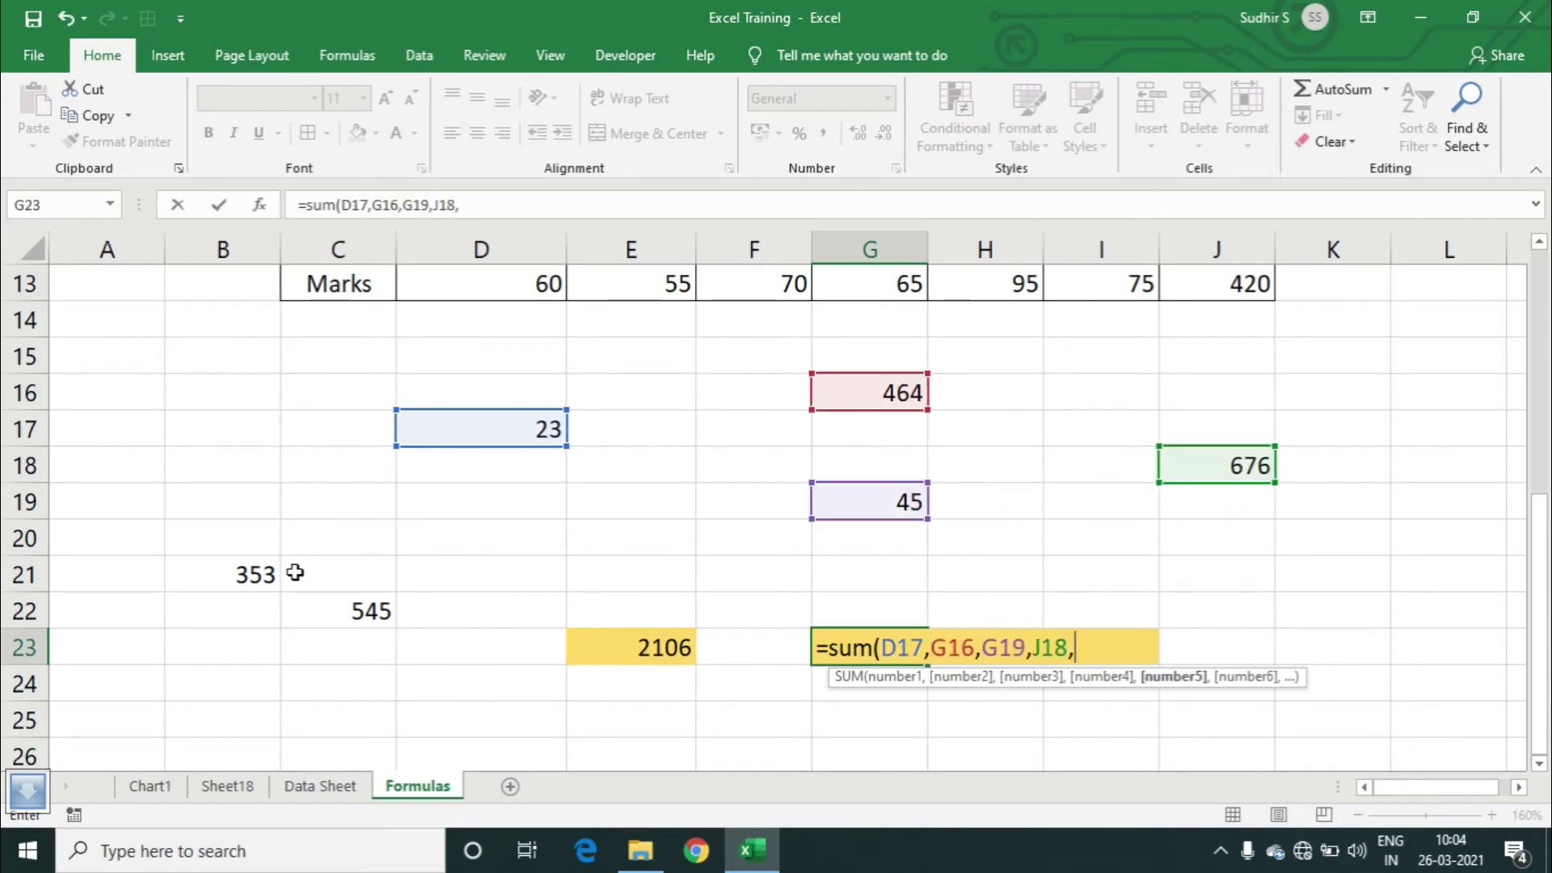
click(261, 573)
text(,)
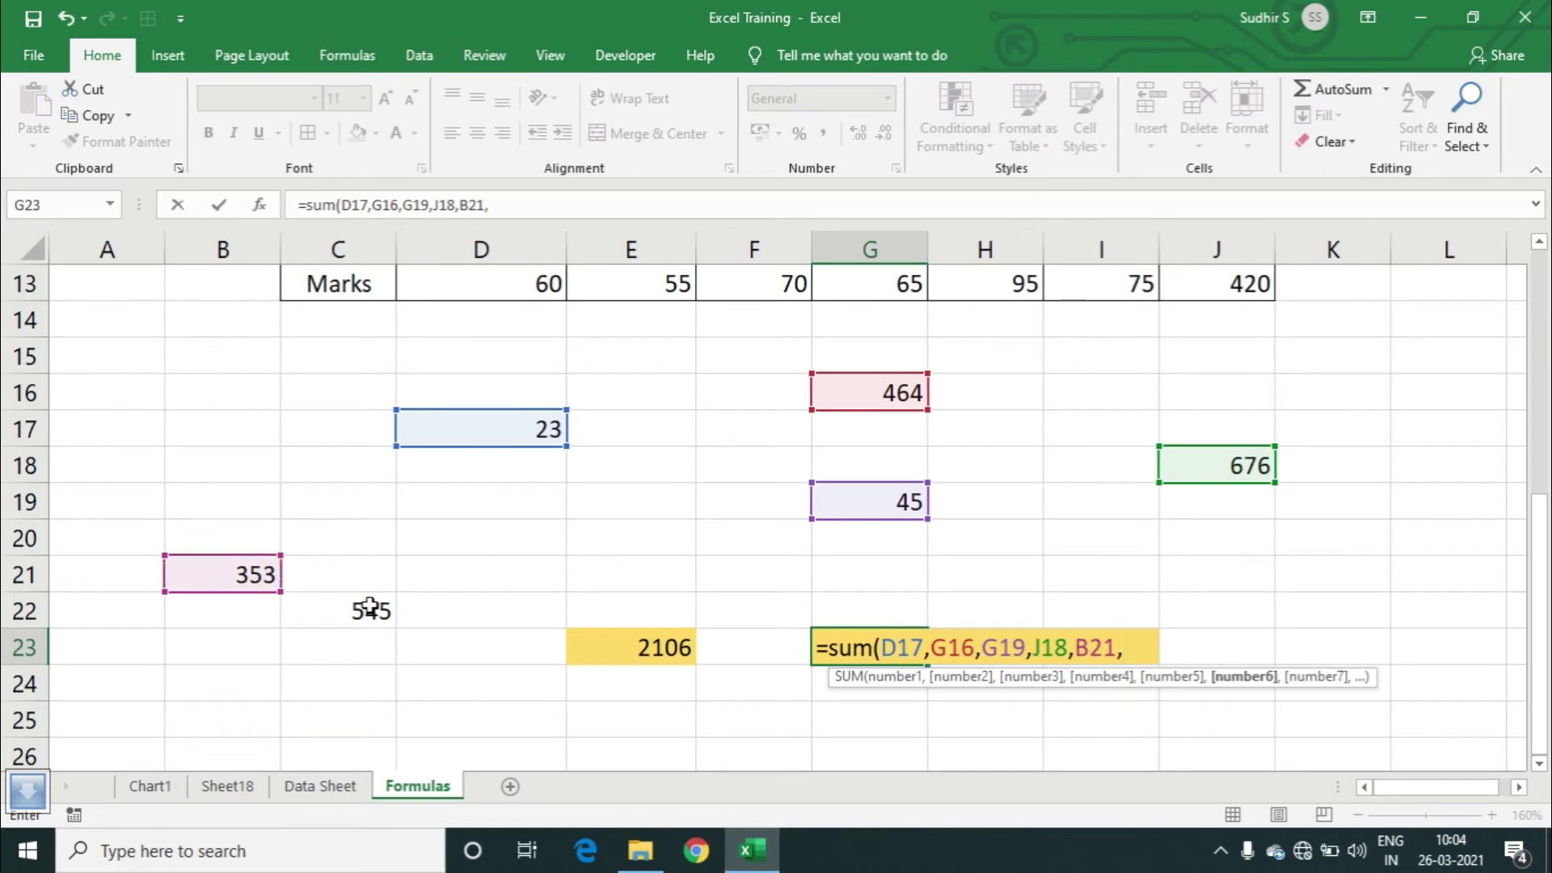
click(376, 611)
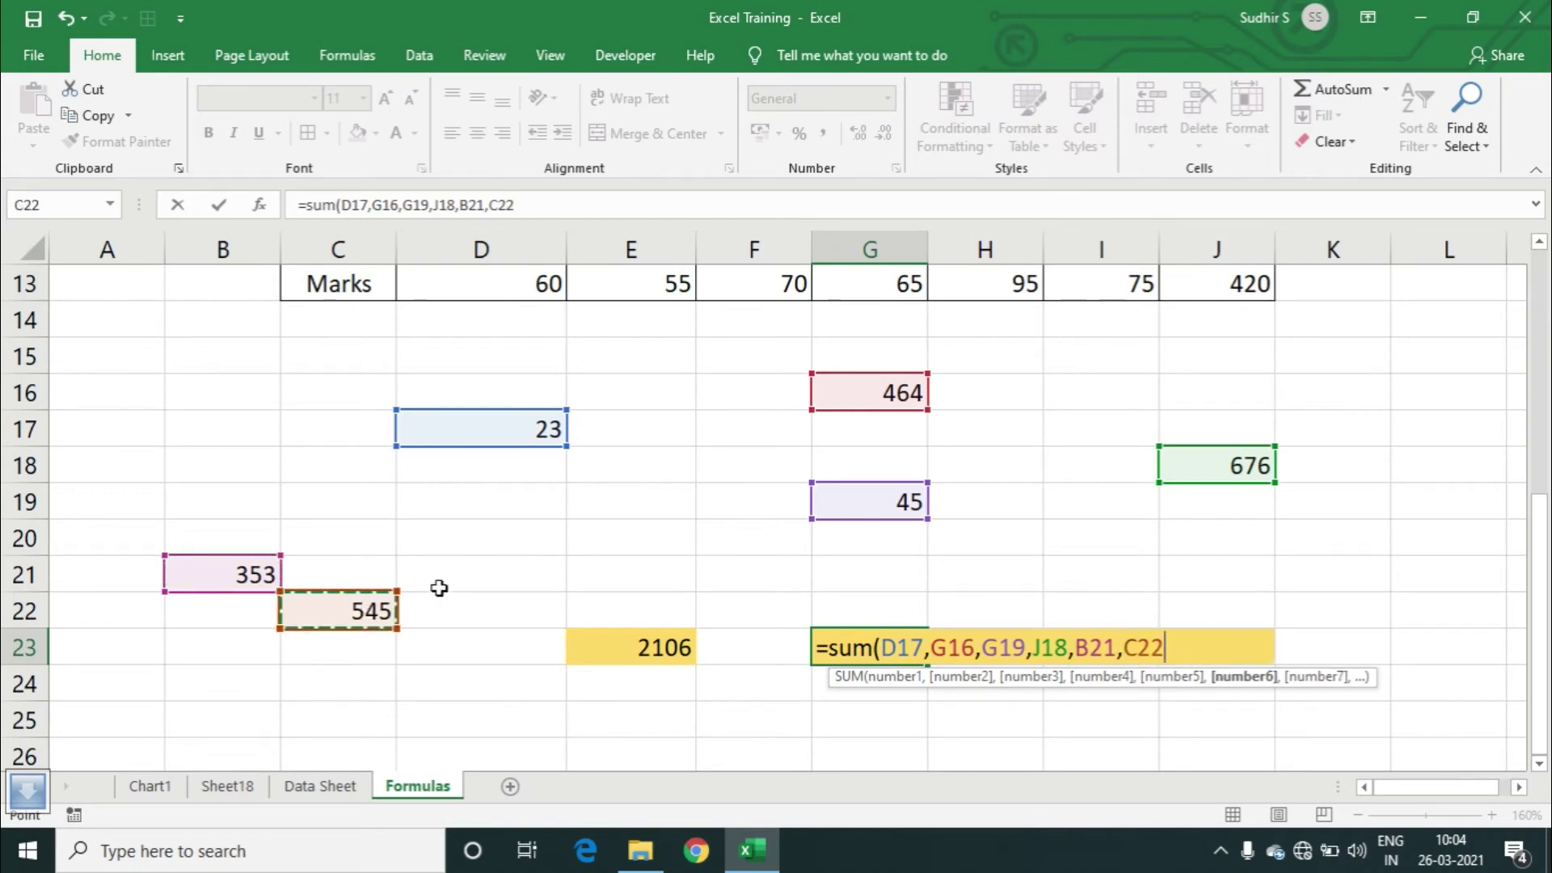
click(550, 203)
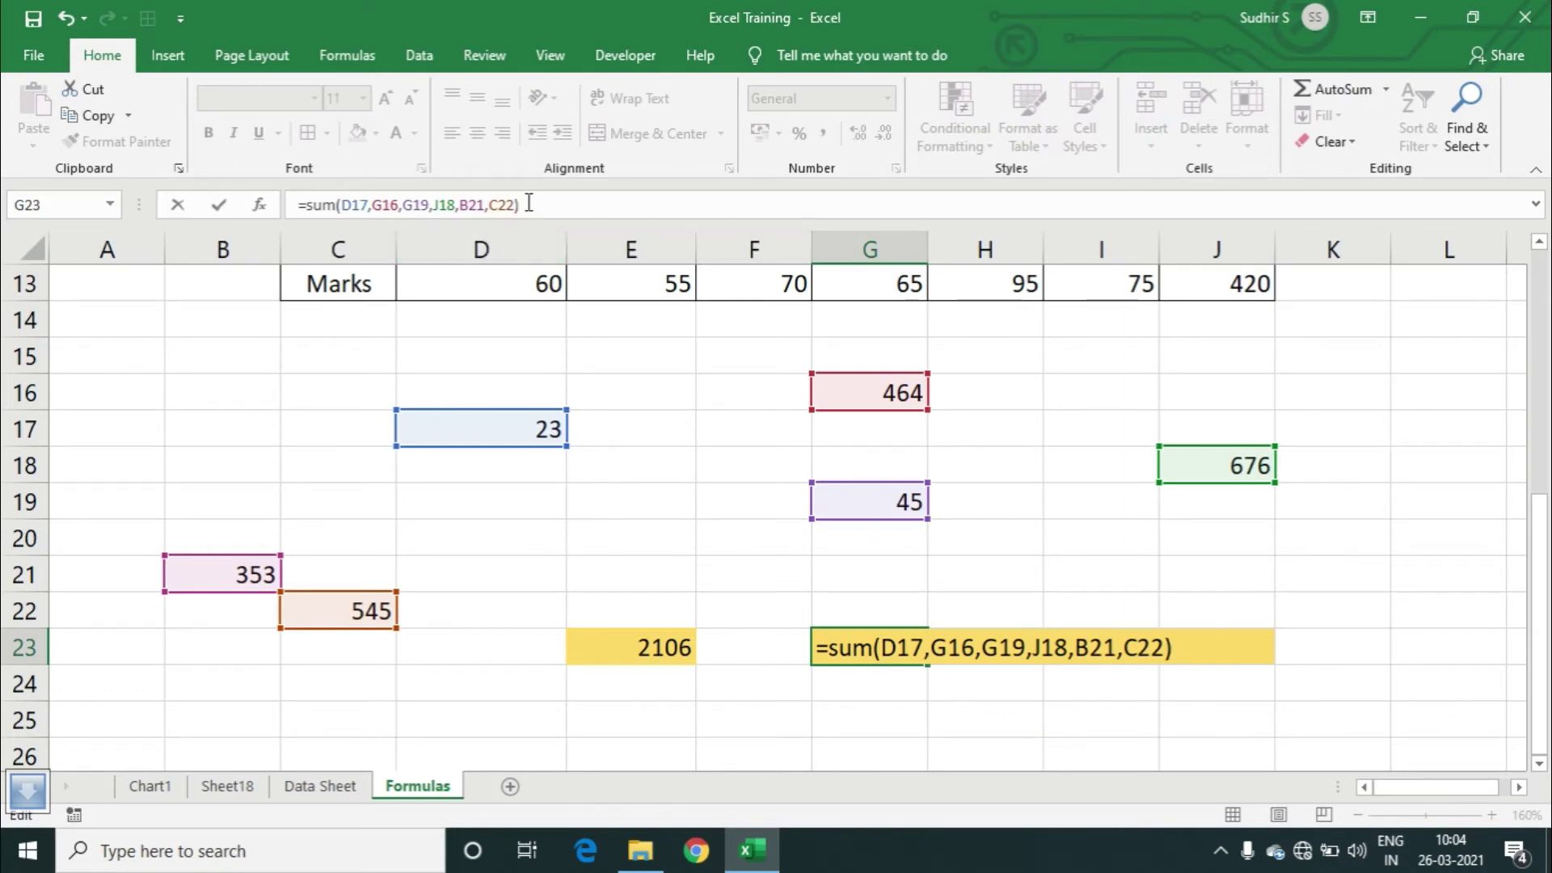
key(Return)
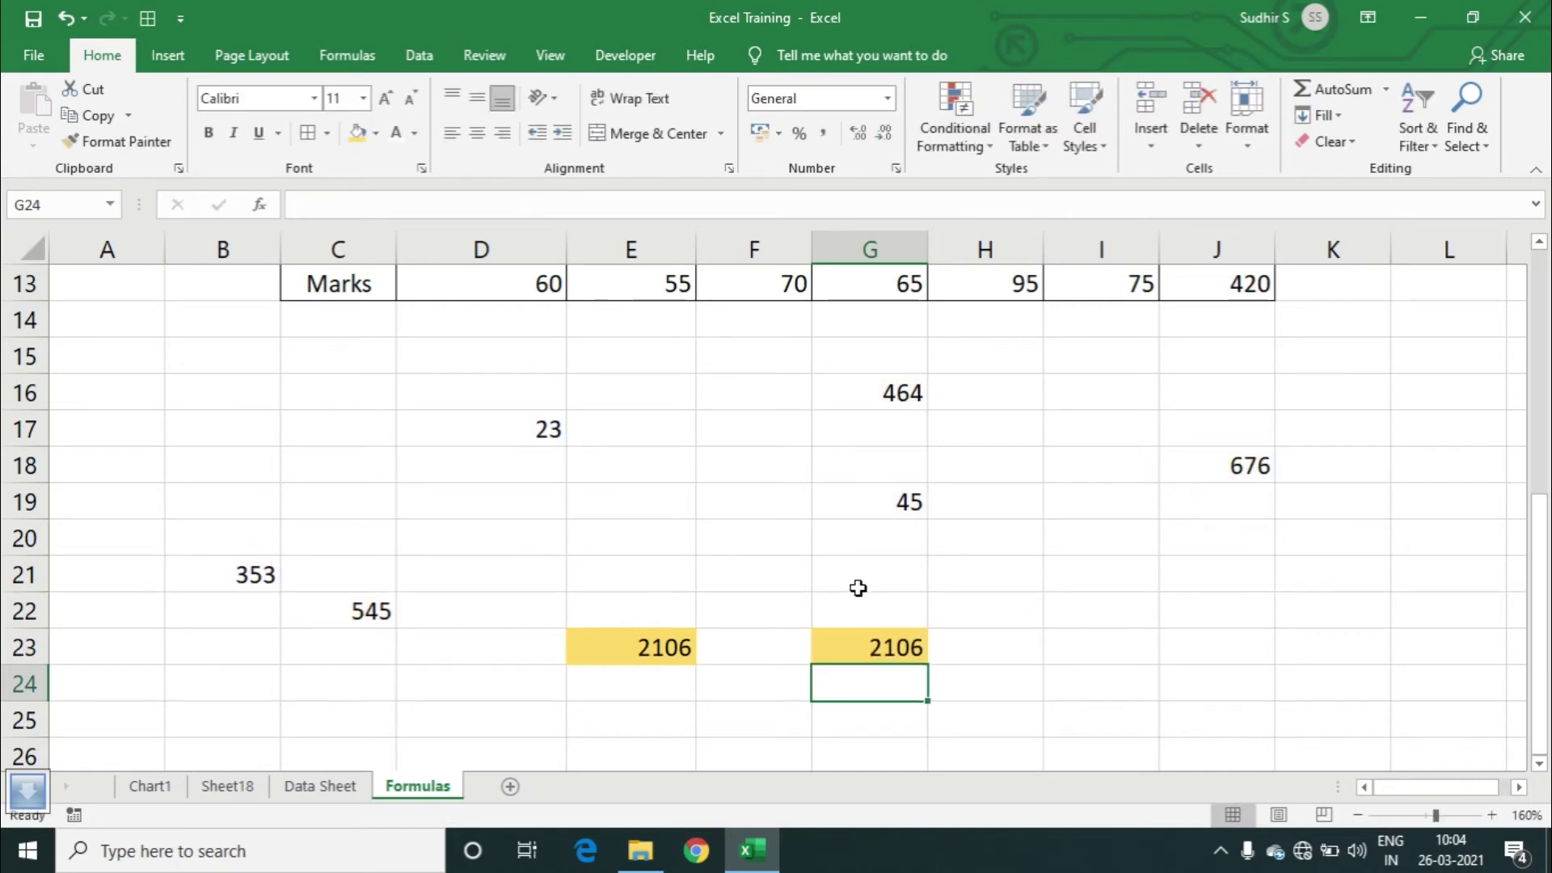
- Enter the numbers 323, 242, 23, 456, 786 and 566 down cells C26 to C31
scroll(858, 590, down, 2)
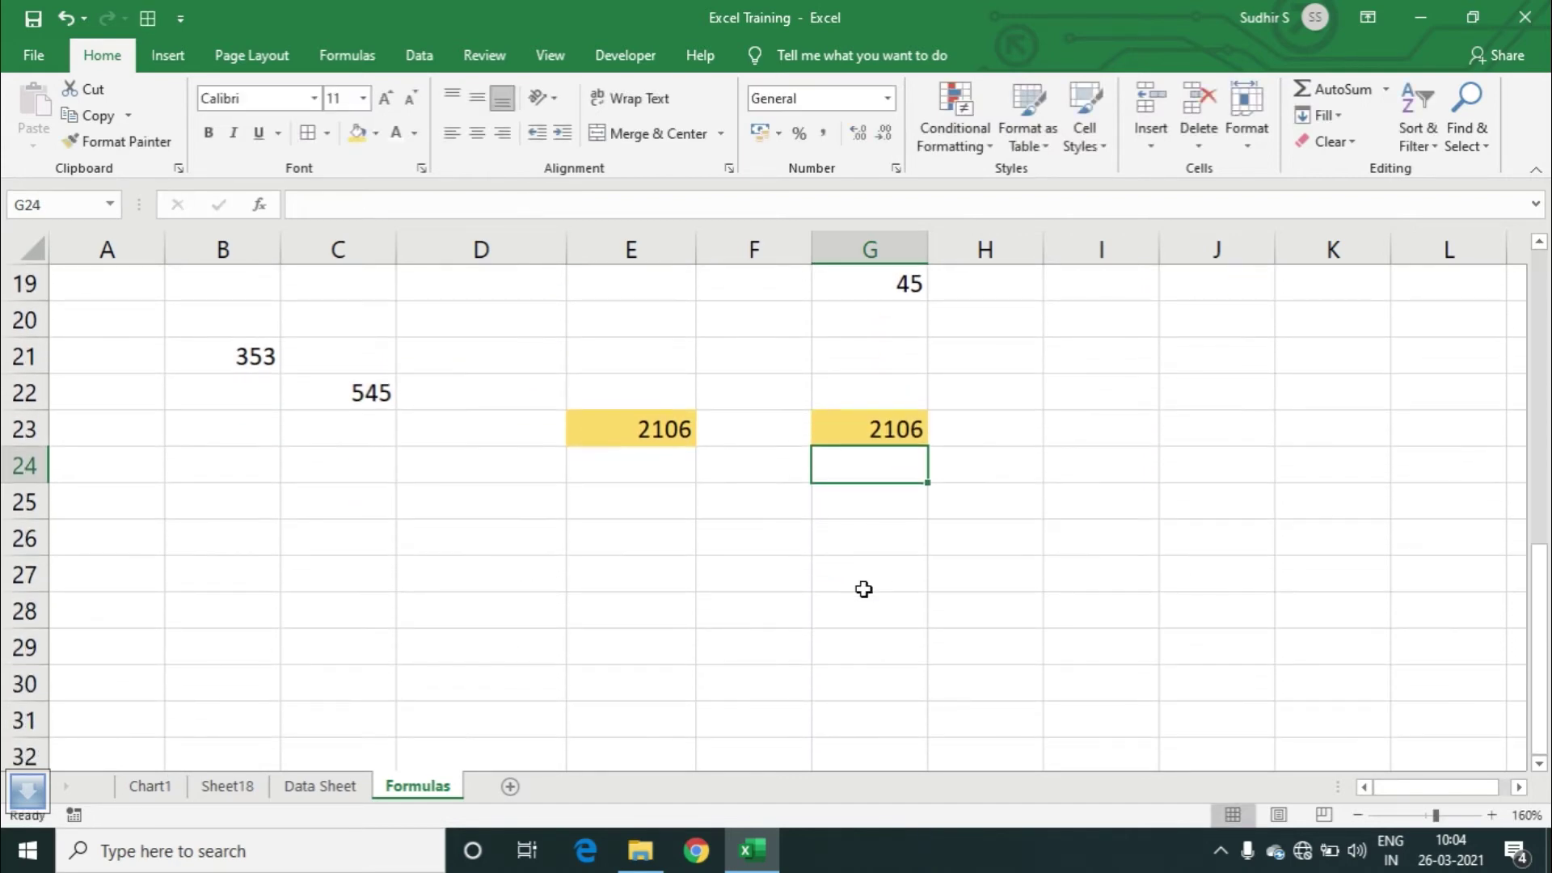
scroll(863, 589, up, 1)
scroll(859, 589, down, 2)
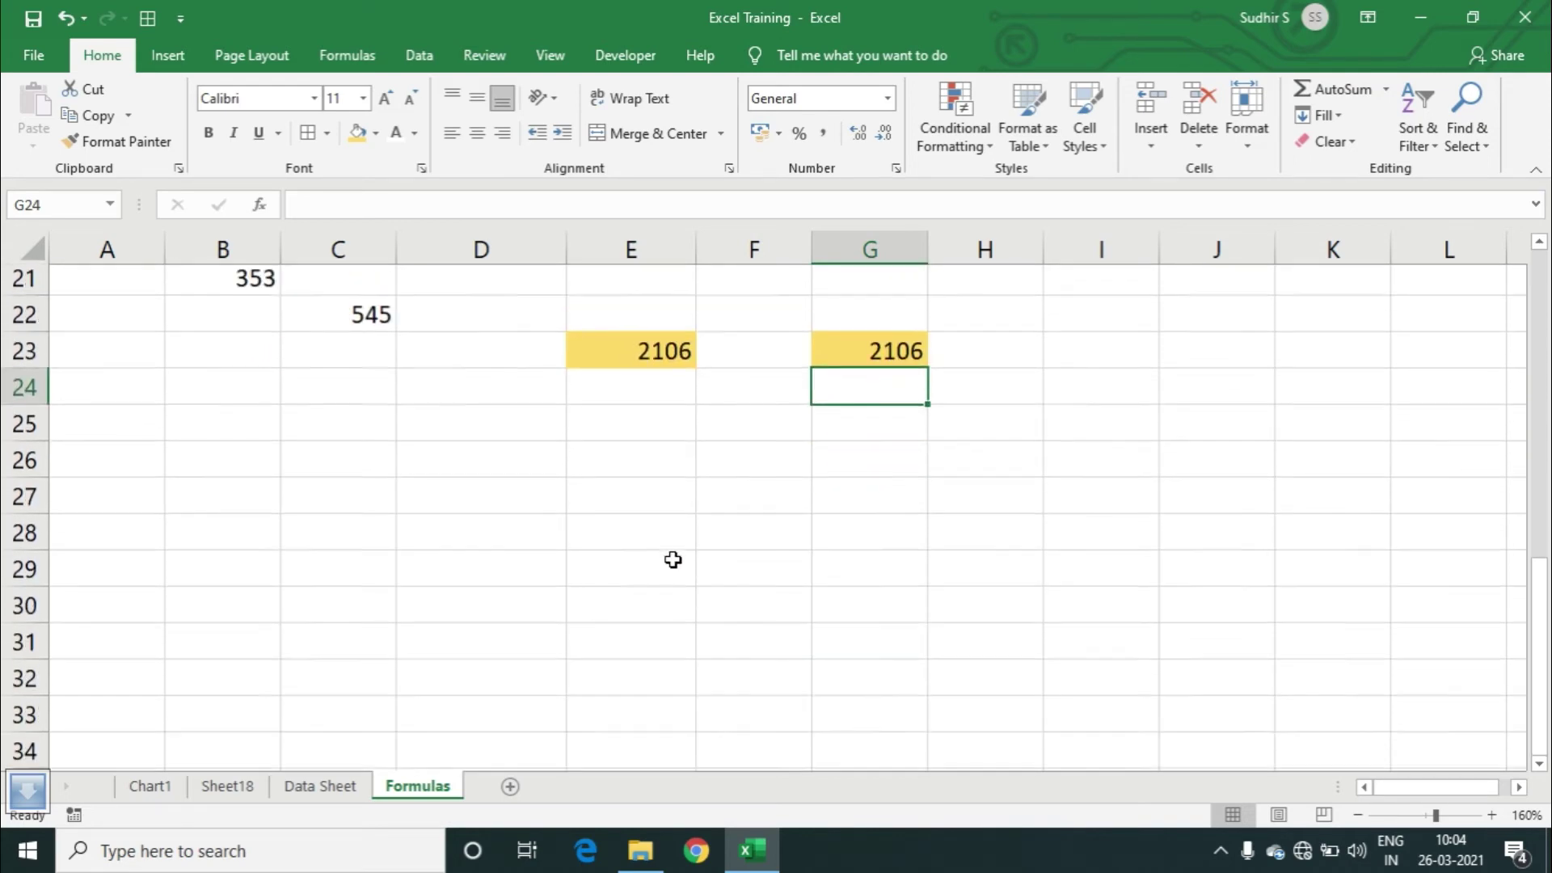
scroll(566, 558, up, 1)
scroll(460, 558, down, 1)
click(323, 432)
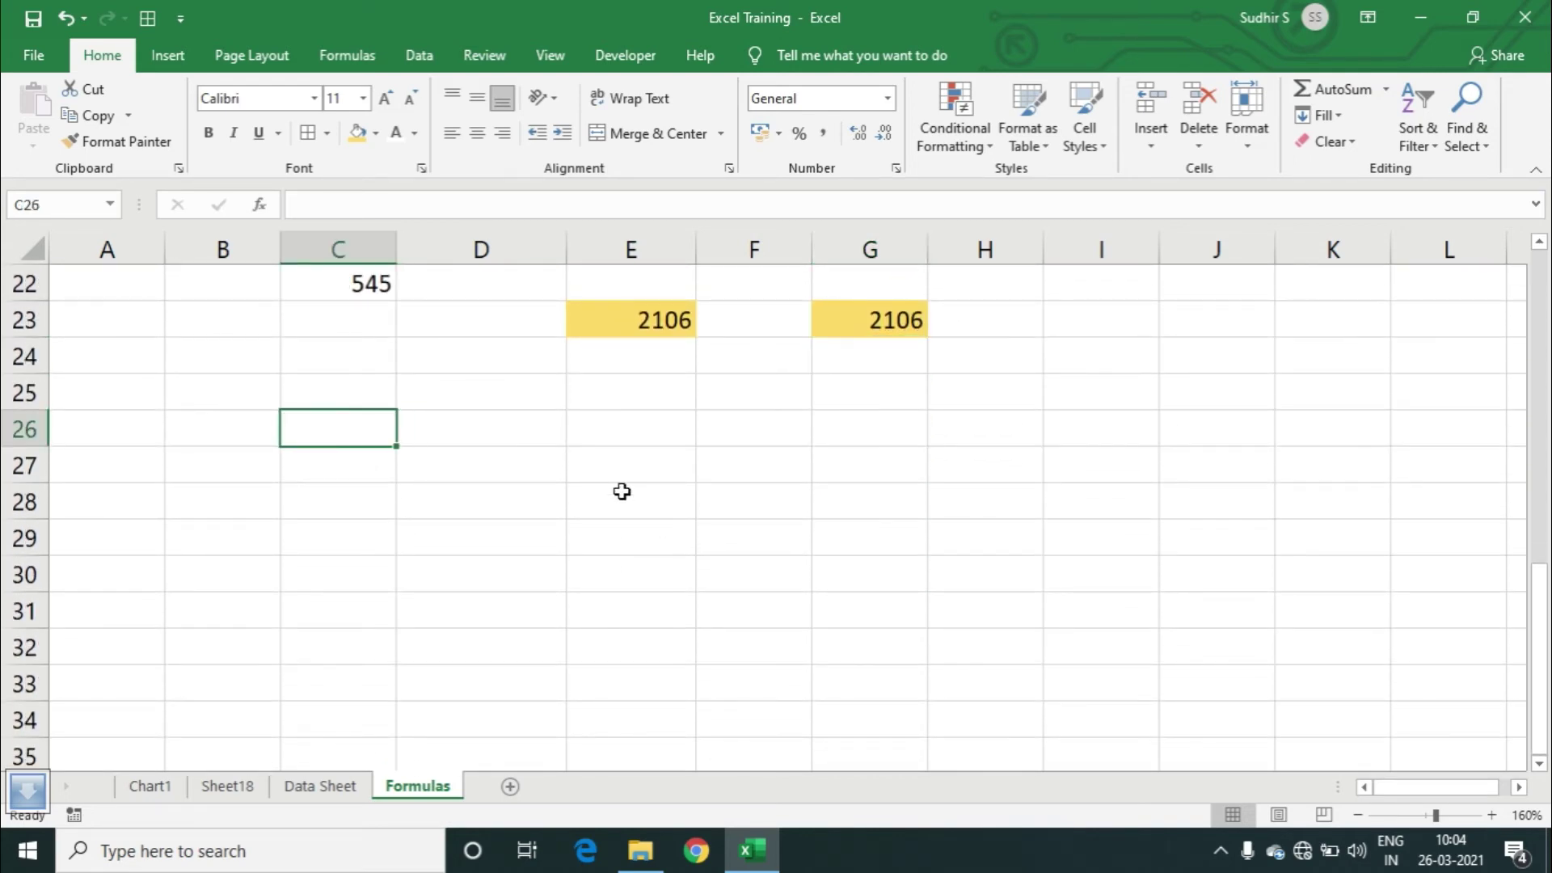
text(323)
key(Return)
text(242)
key(Return)
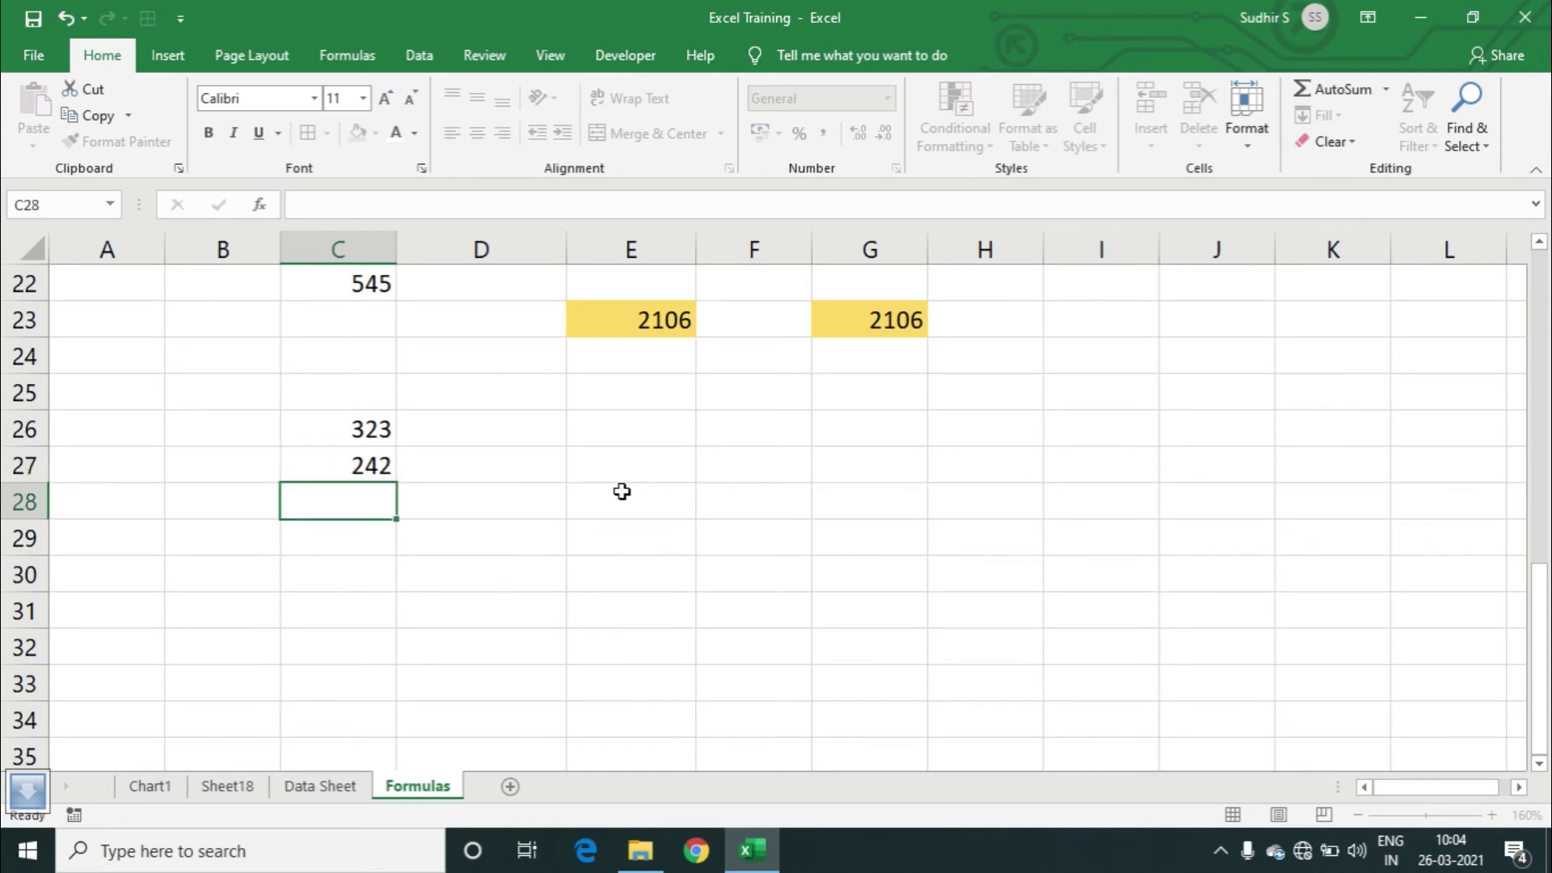
text(23)
key(Return)
text(456)
key(Return)
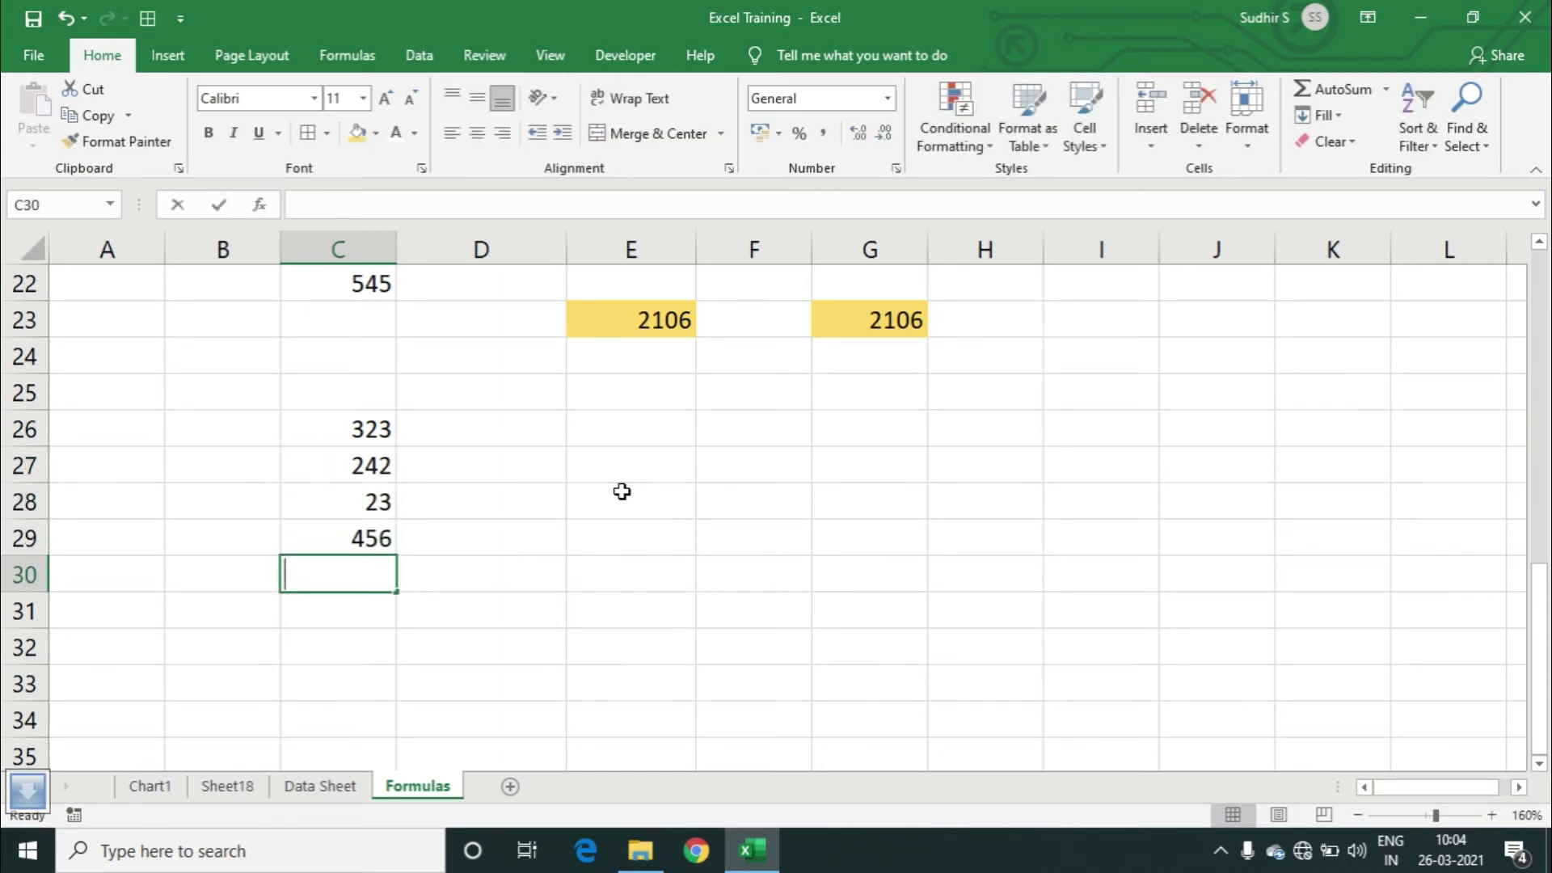
text(786)
key(Return)
text(566)
key(Return)
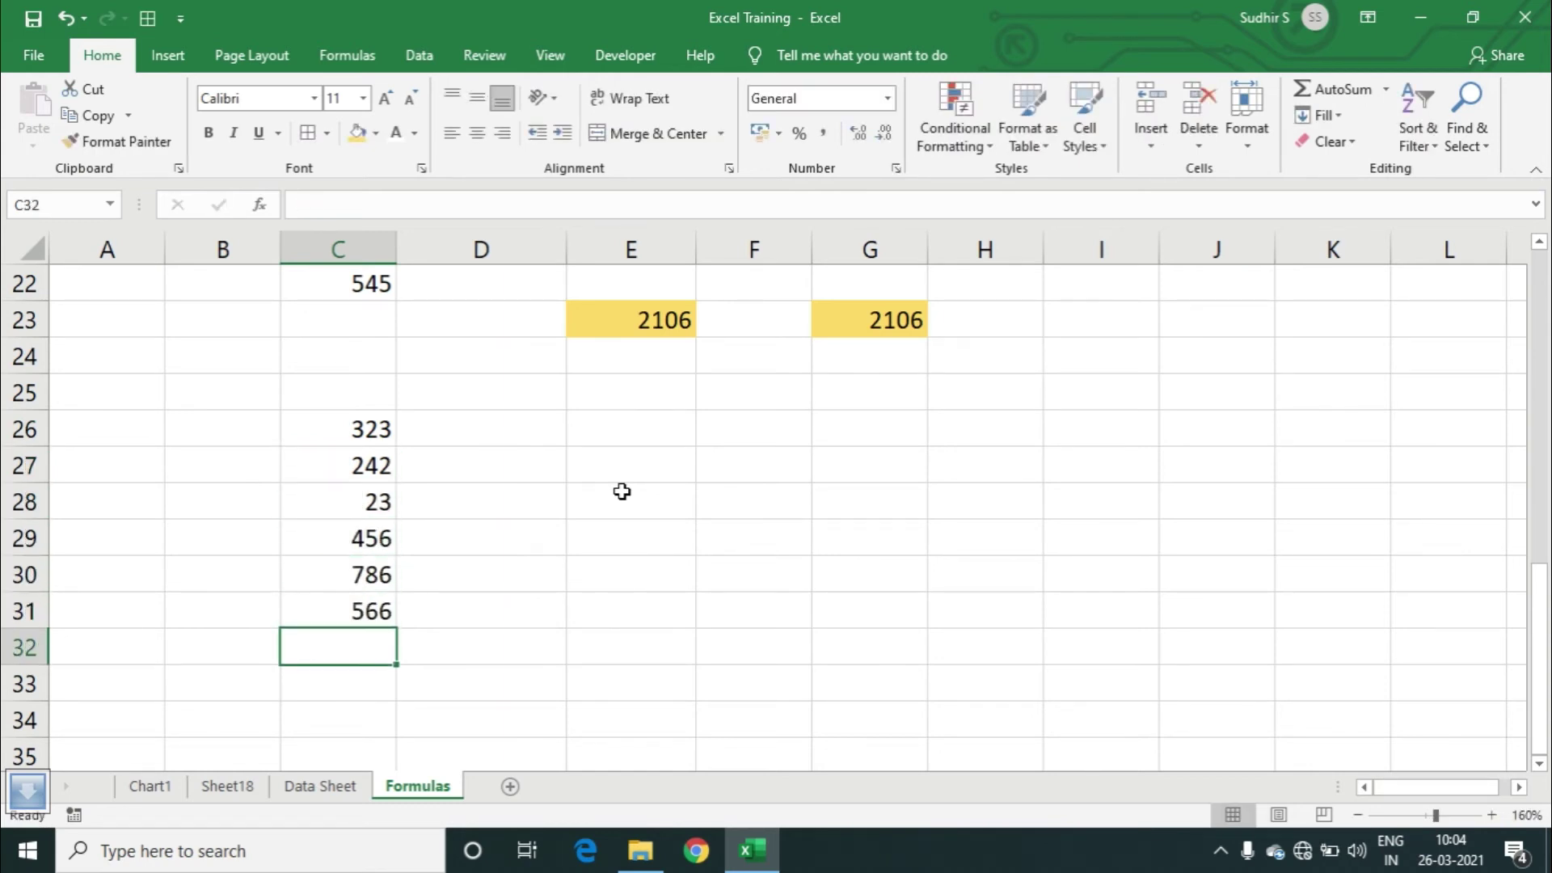
- Add scattered numbers beside the new column: 4 in E28, 24 in I30 and 24 in G29
click(622, 491)
text(4)
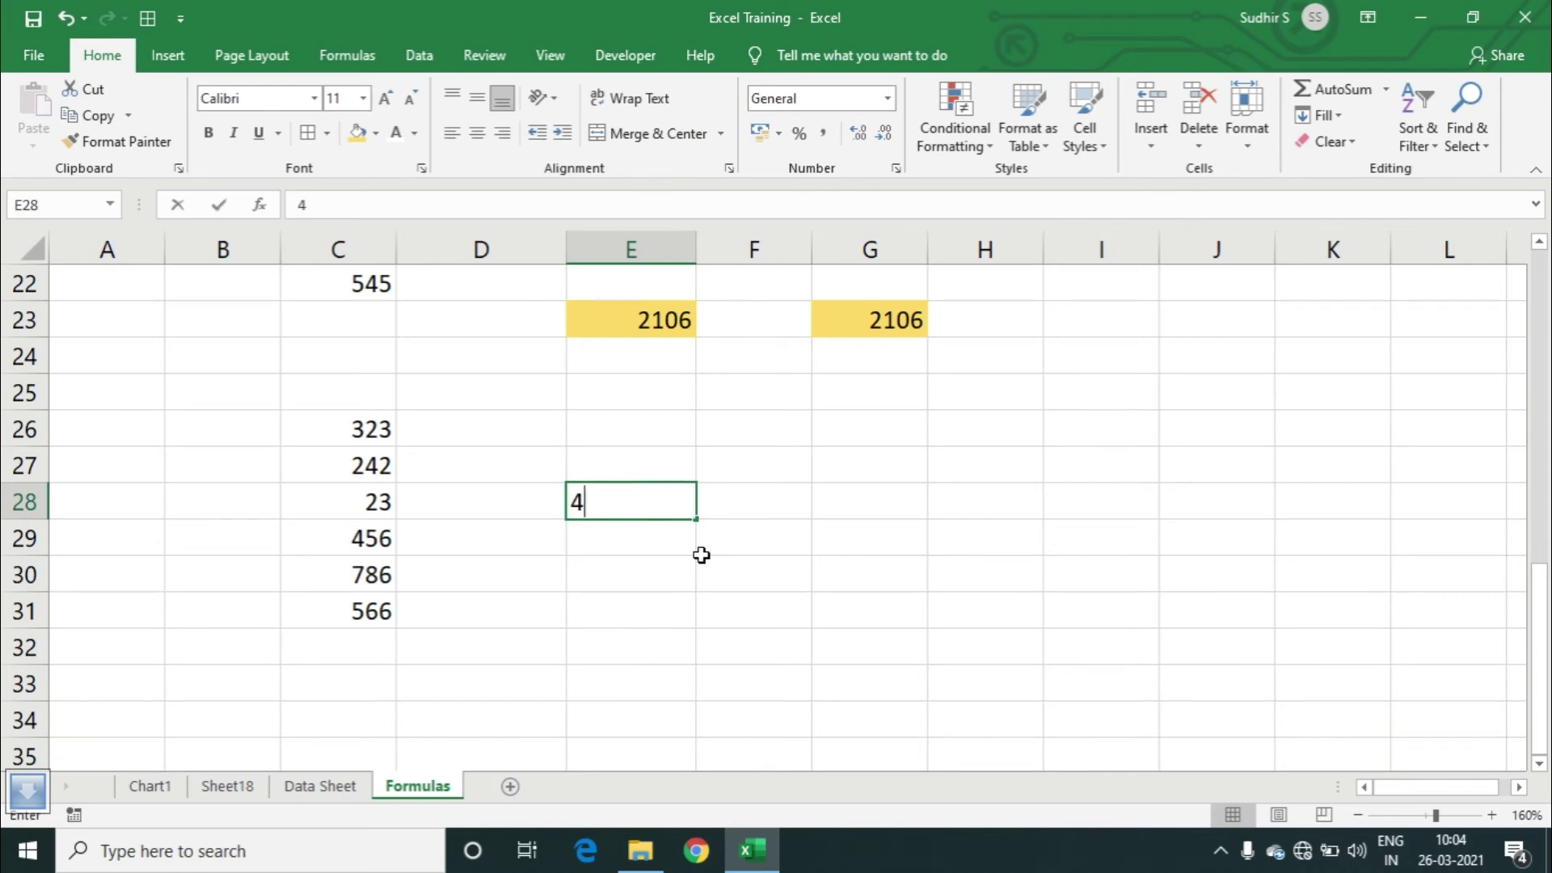
click(1104, 576)
text(24)
click(880, 536)
text(24)
click(886, 468)
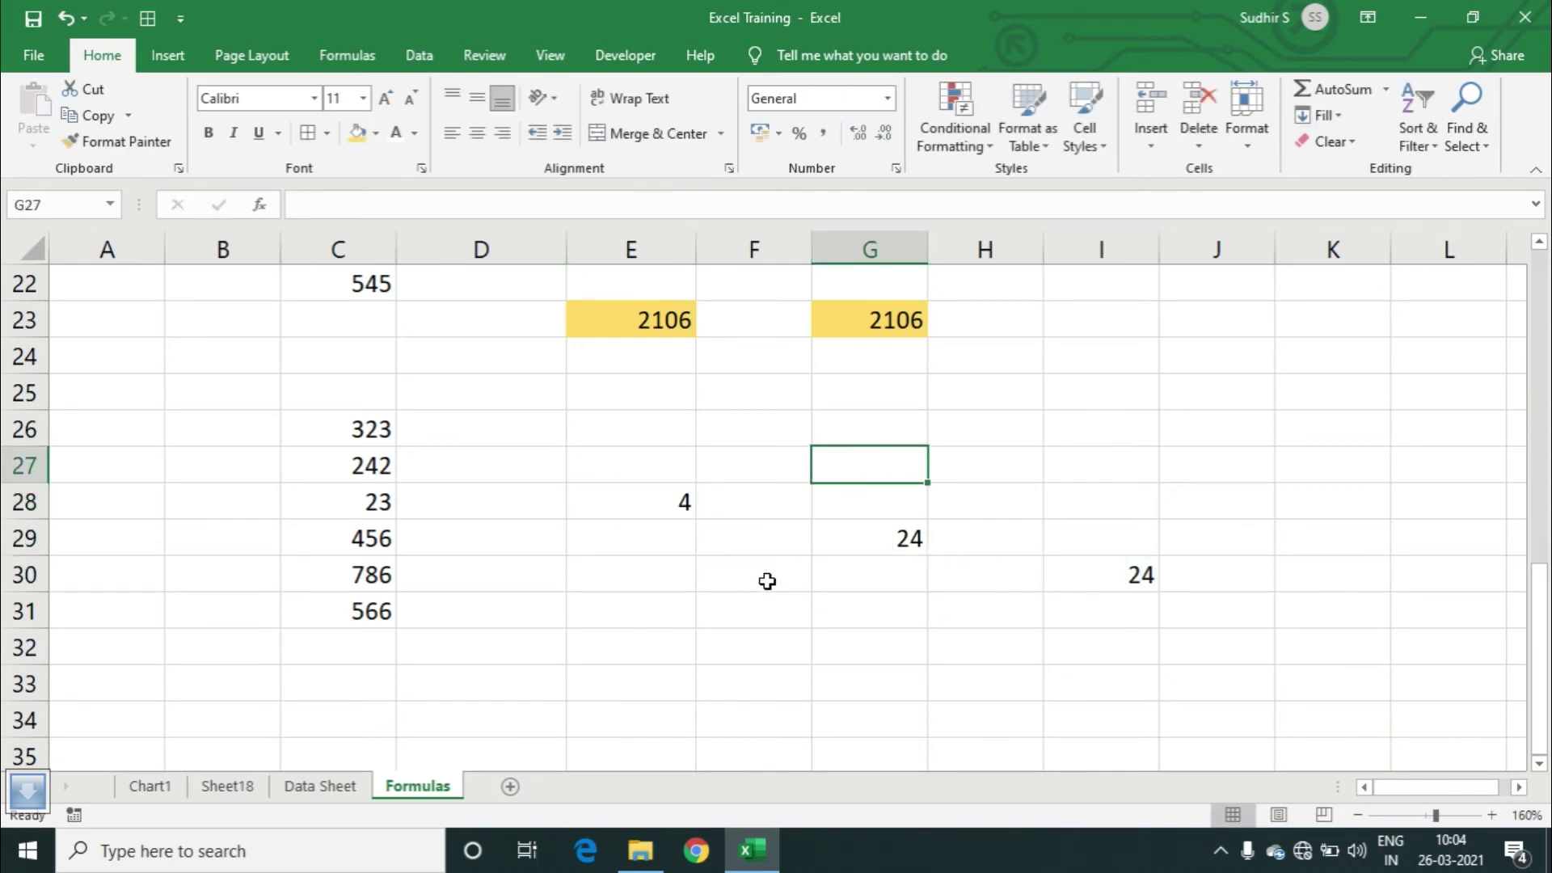
click(651, 628)
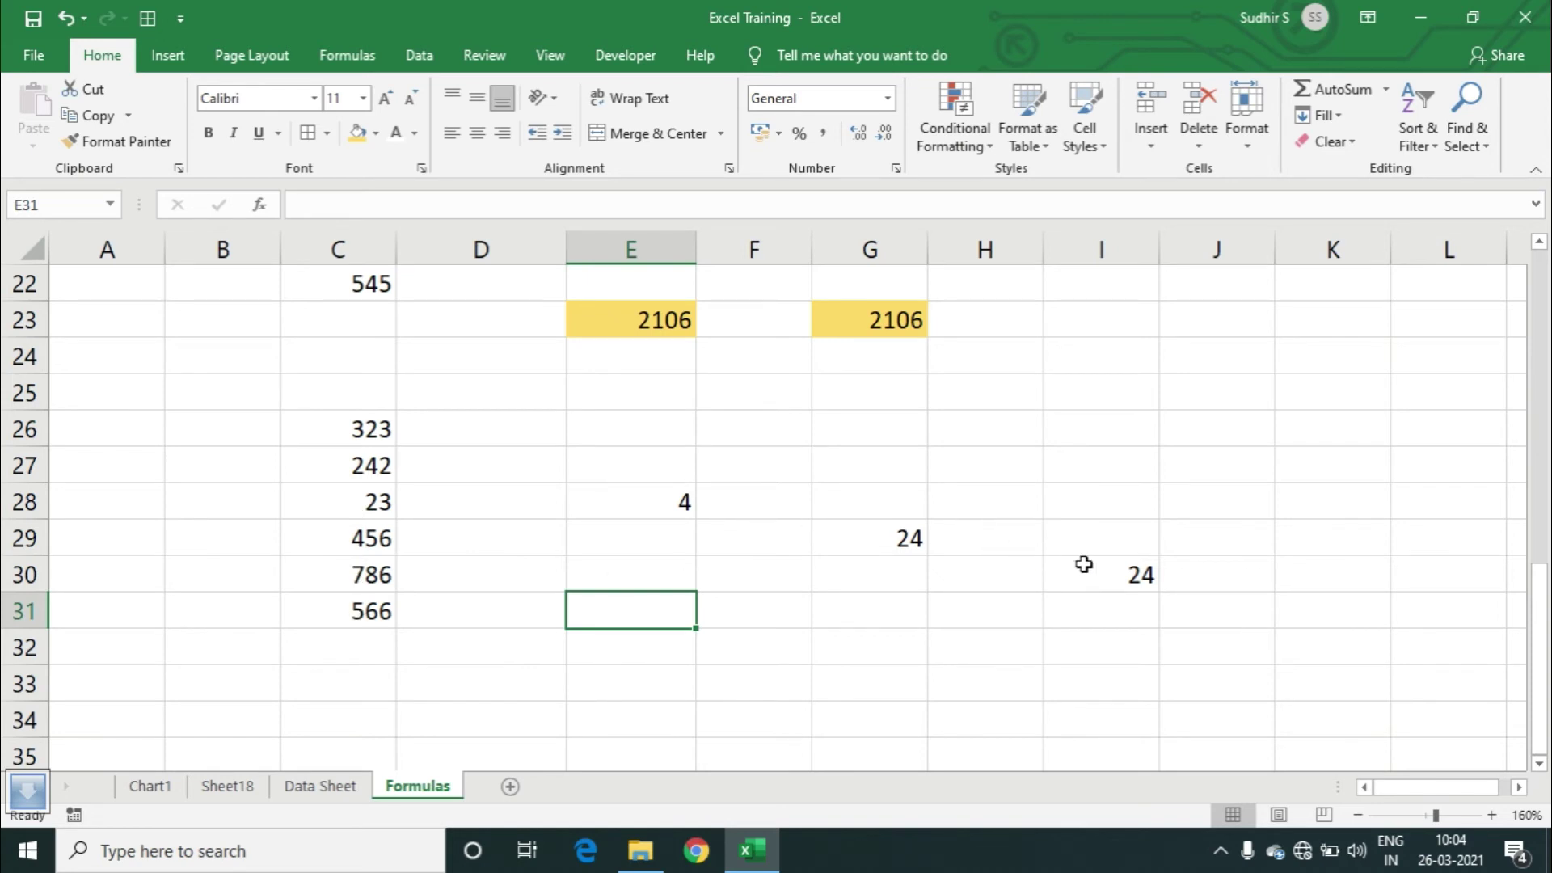
- Fill cell E33 with the same light gold colour as the earlier total cells
scroll(997, 623, down, 1)
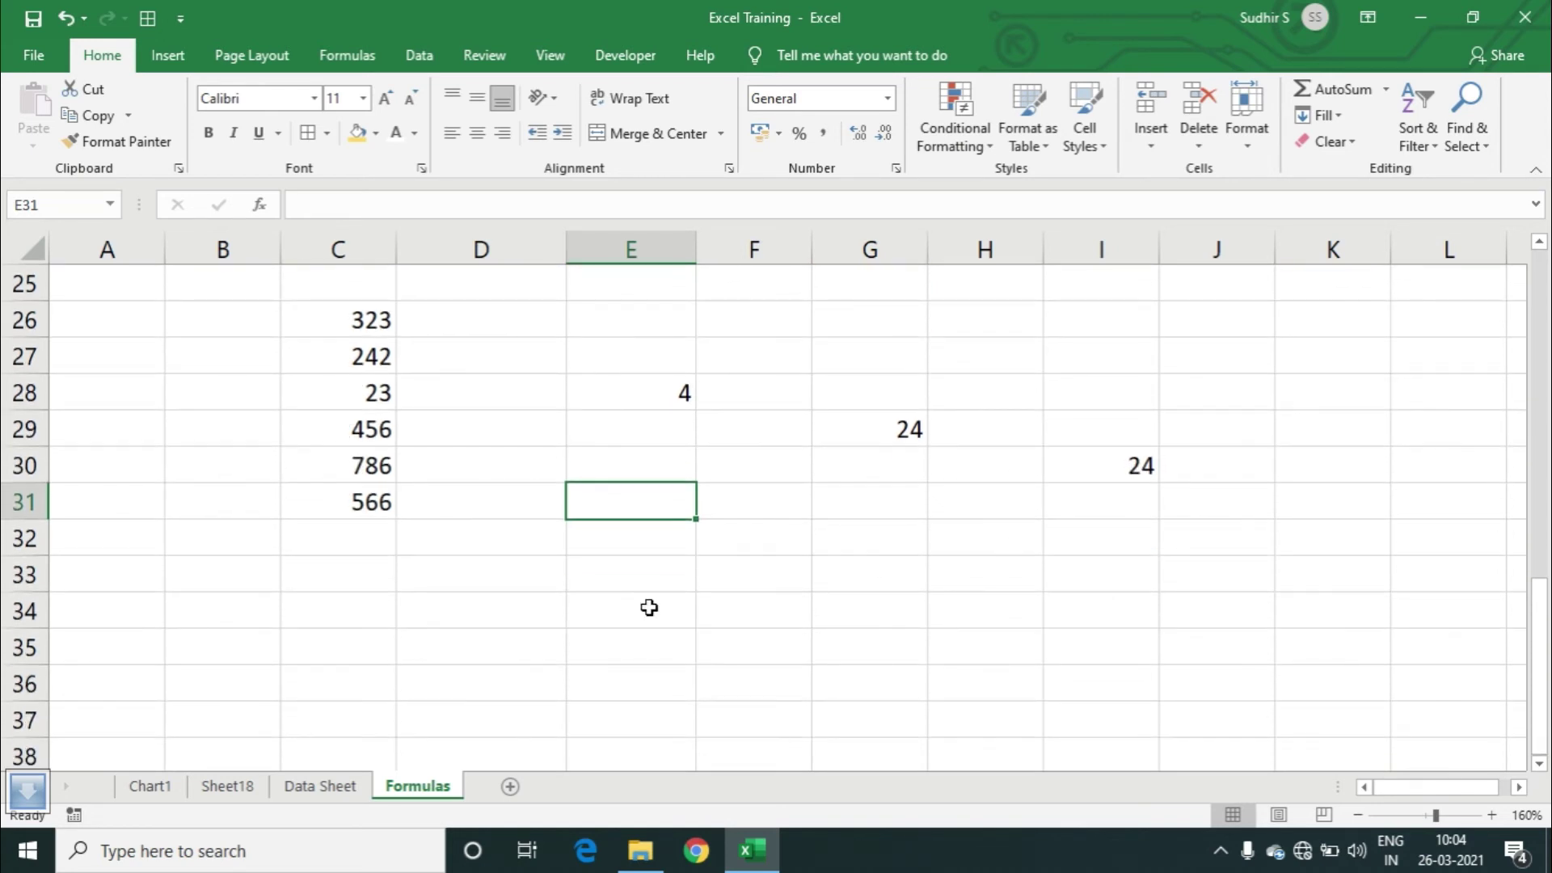
click(561, 543)
click(598, 563)
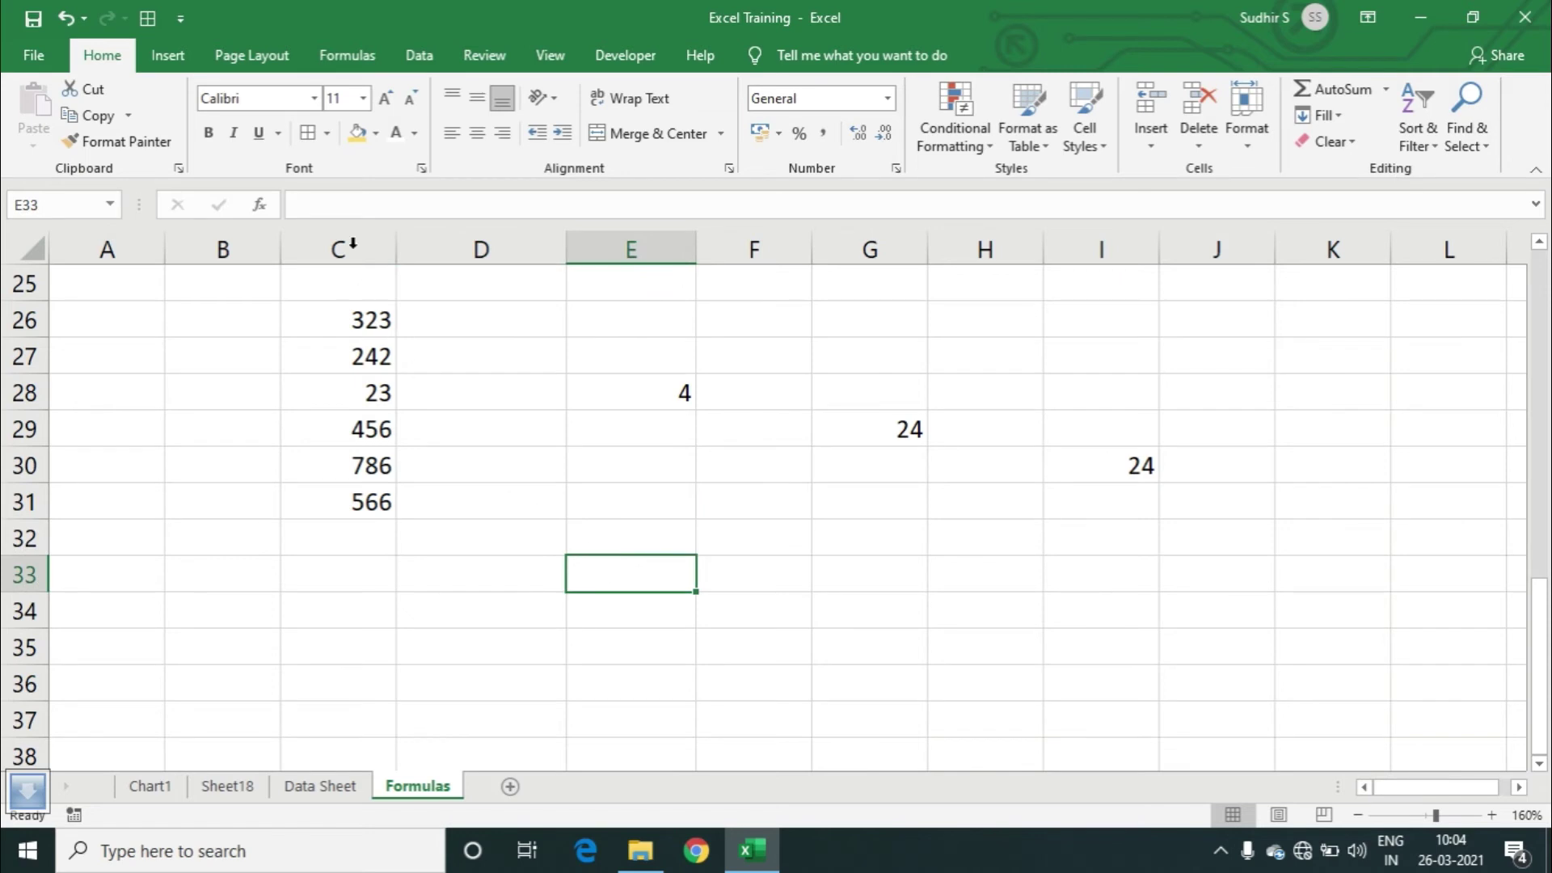
click(355, 136)
scroll(790, 613, up, 1)
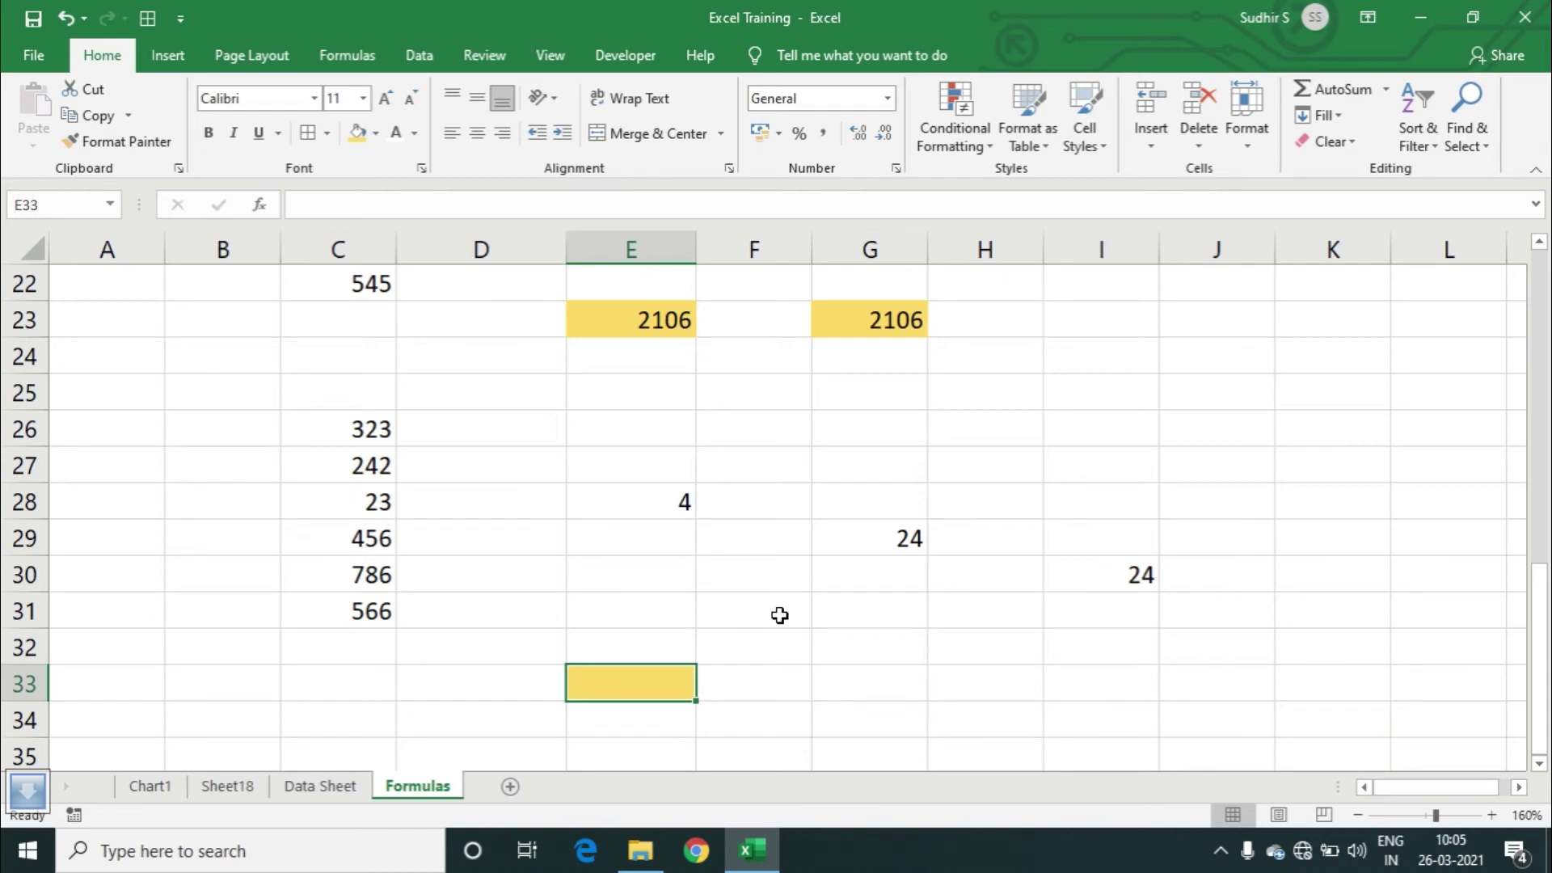
- Enter the formula =sum(C26:C31,E28,G29,I30) in E33 to total the column range together with the scattered cells
text(=)
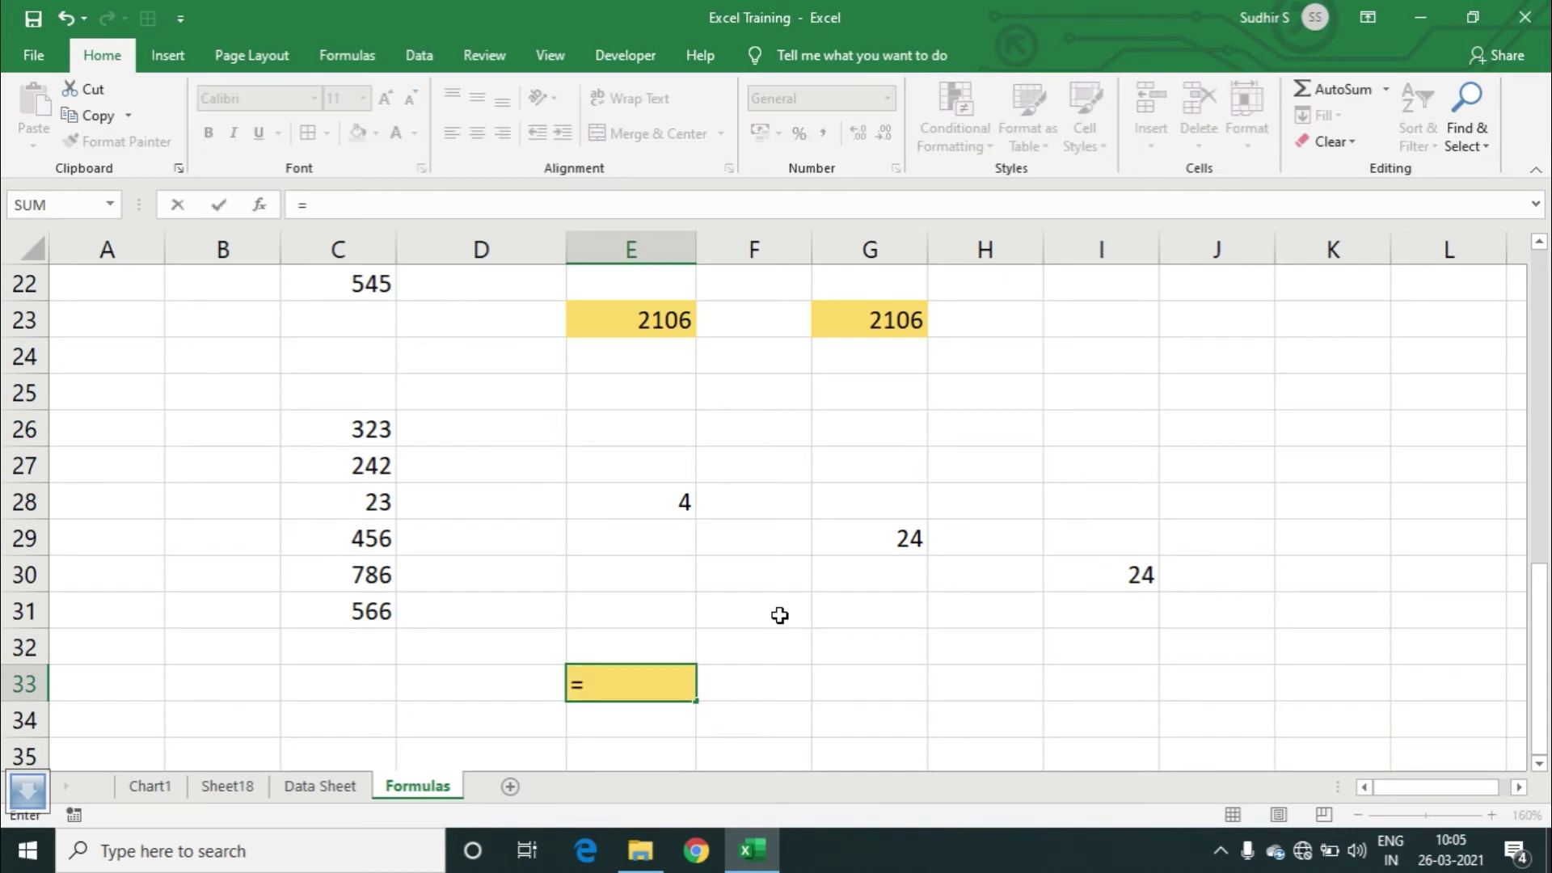
text(sum)
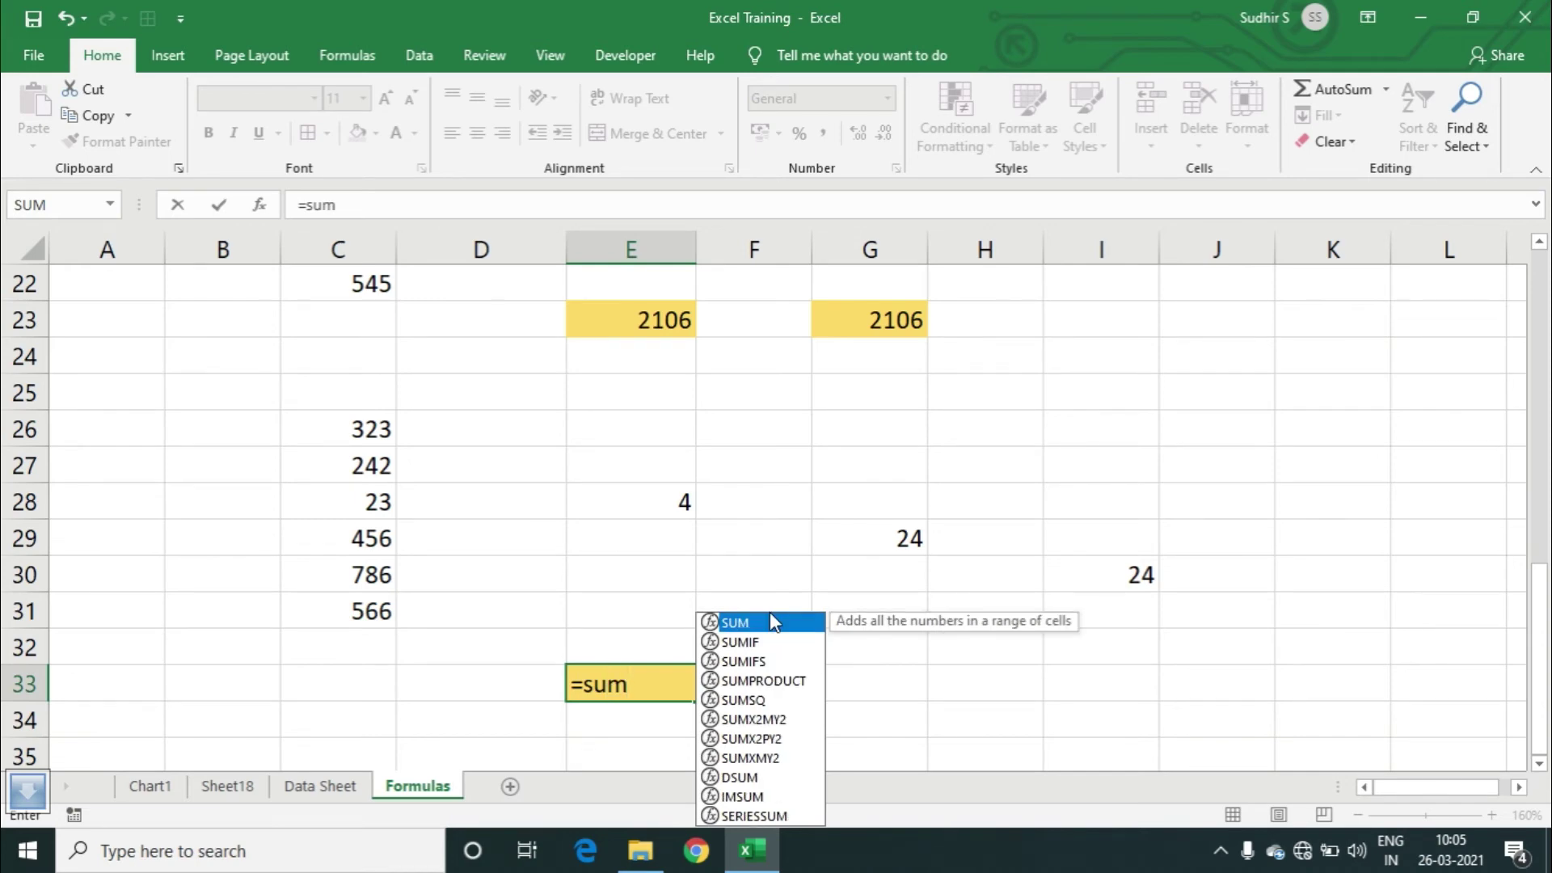
text(()
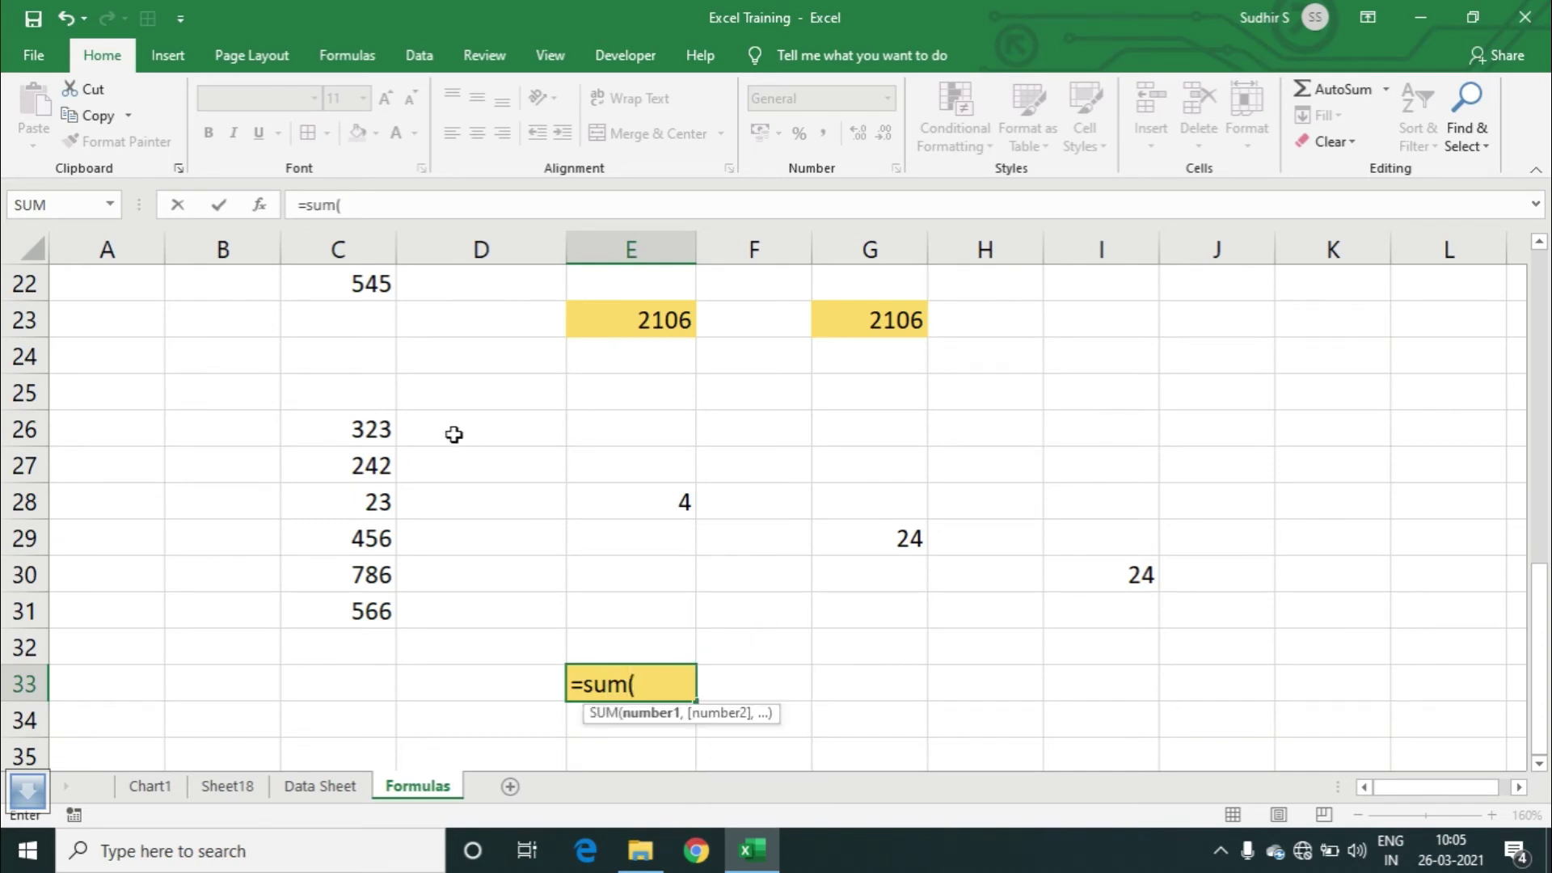
drag(379, 430, 361, 607)
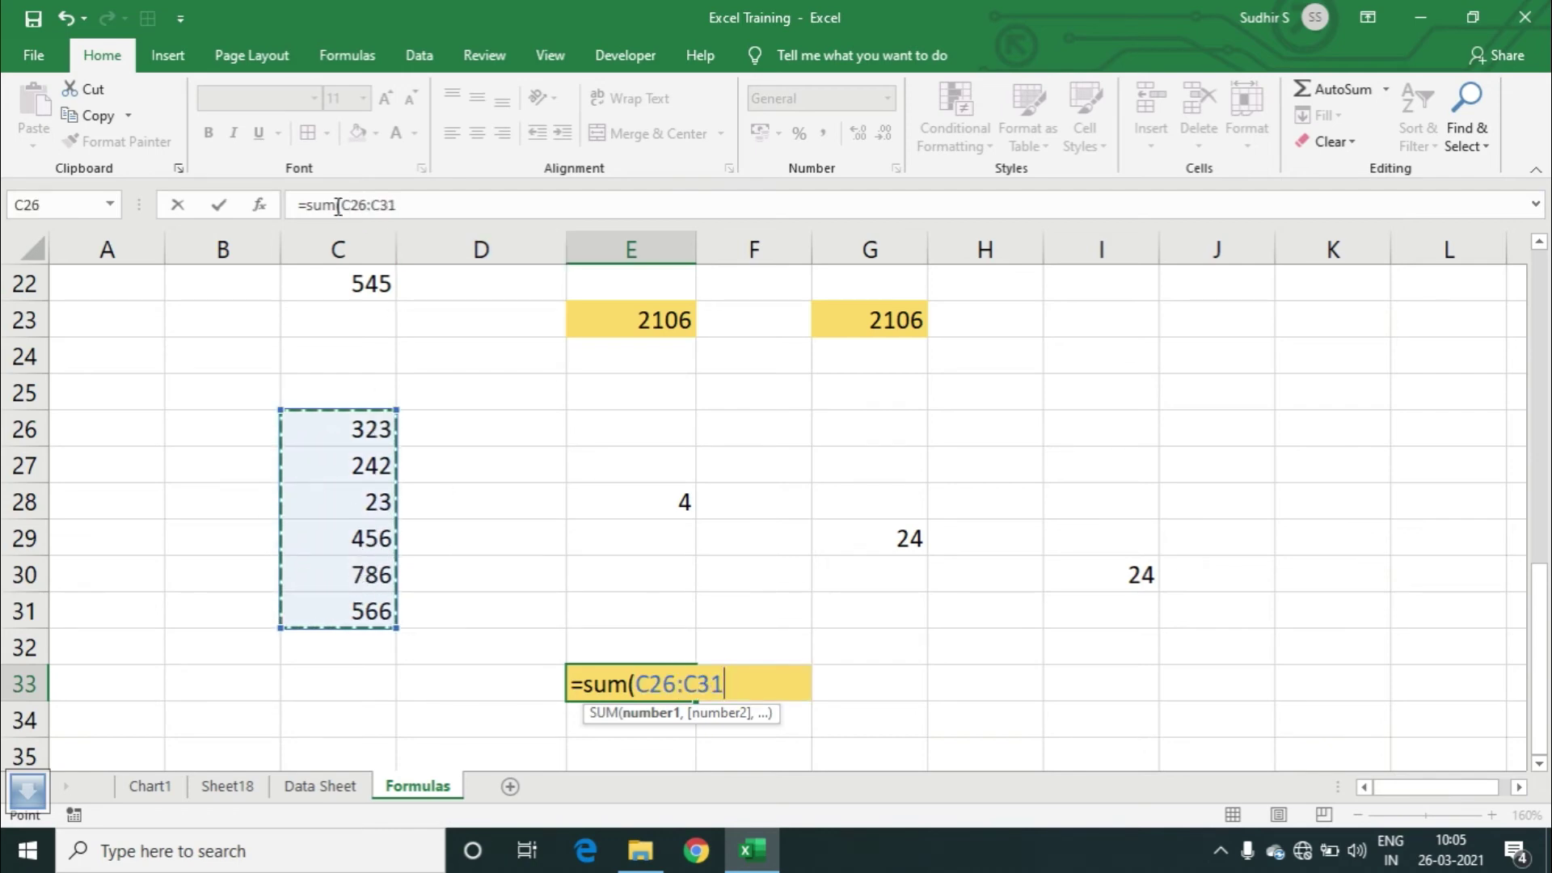
click(416, 202)
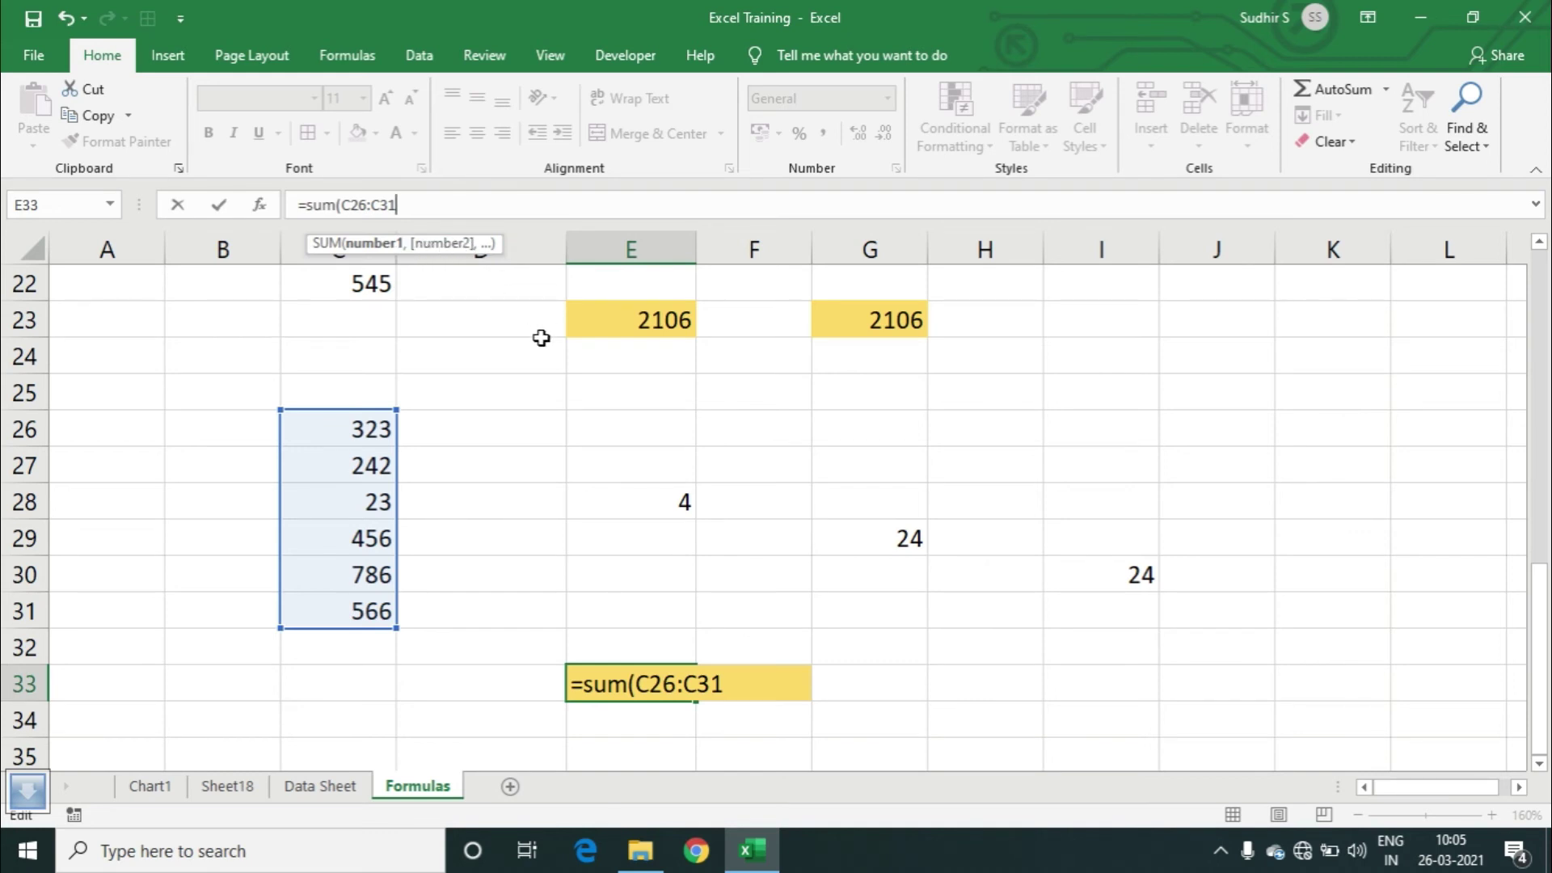
text(,)
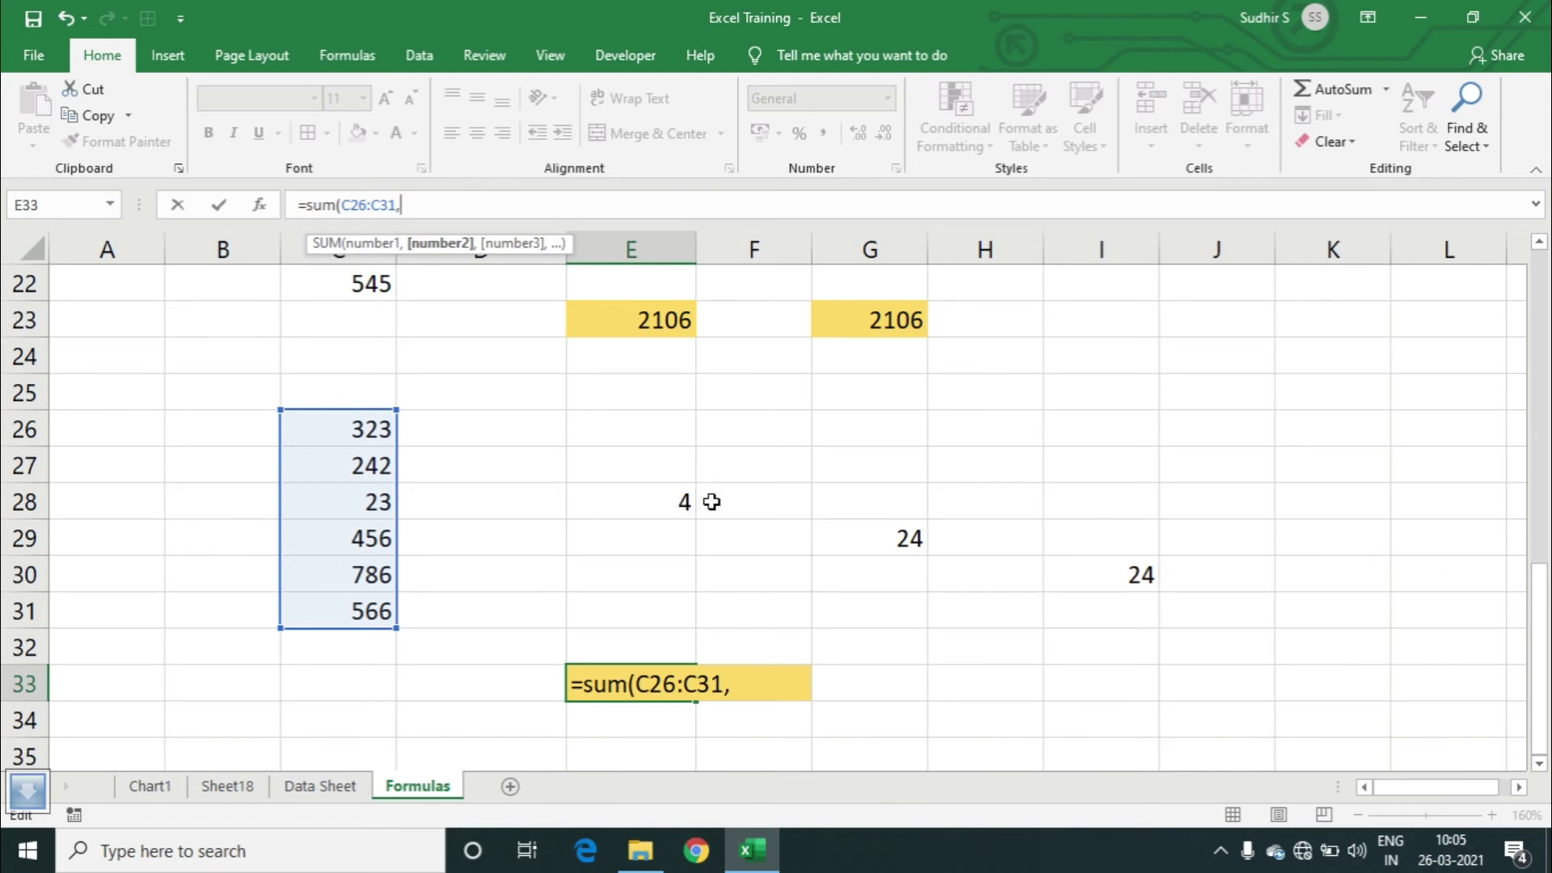
click(675, 500)
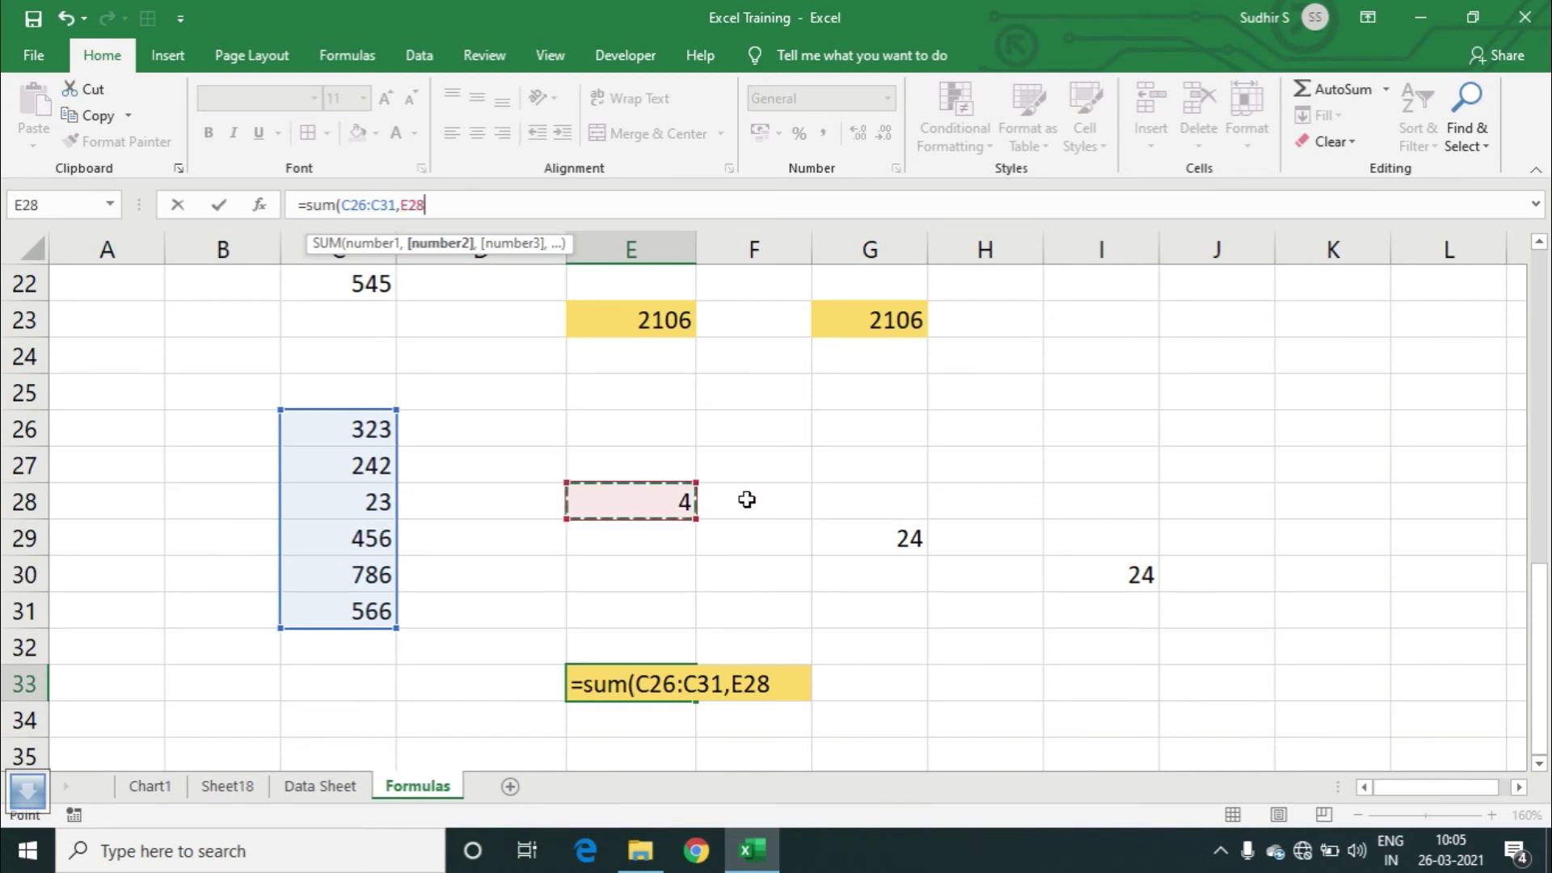
text(,)
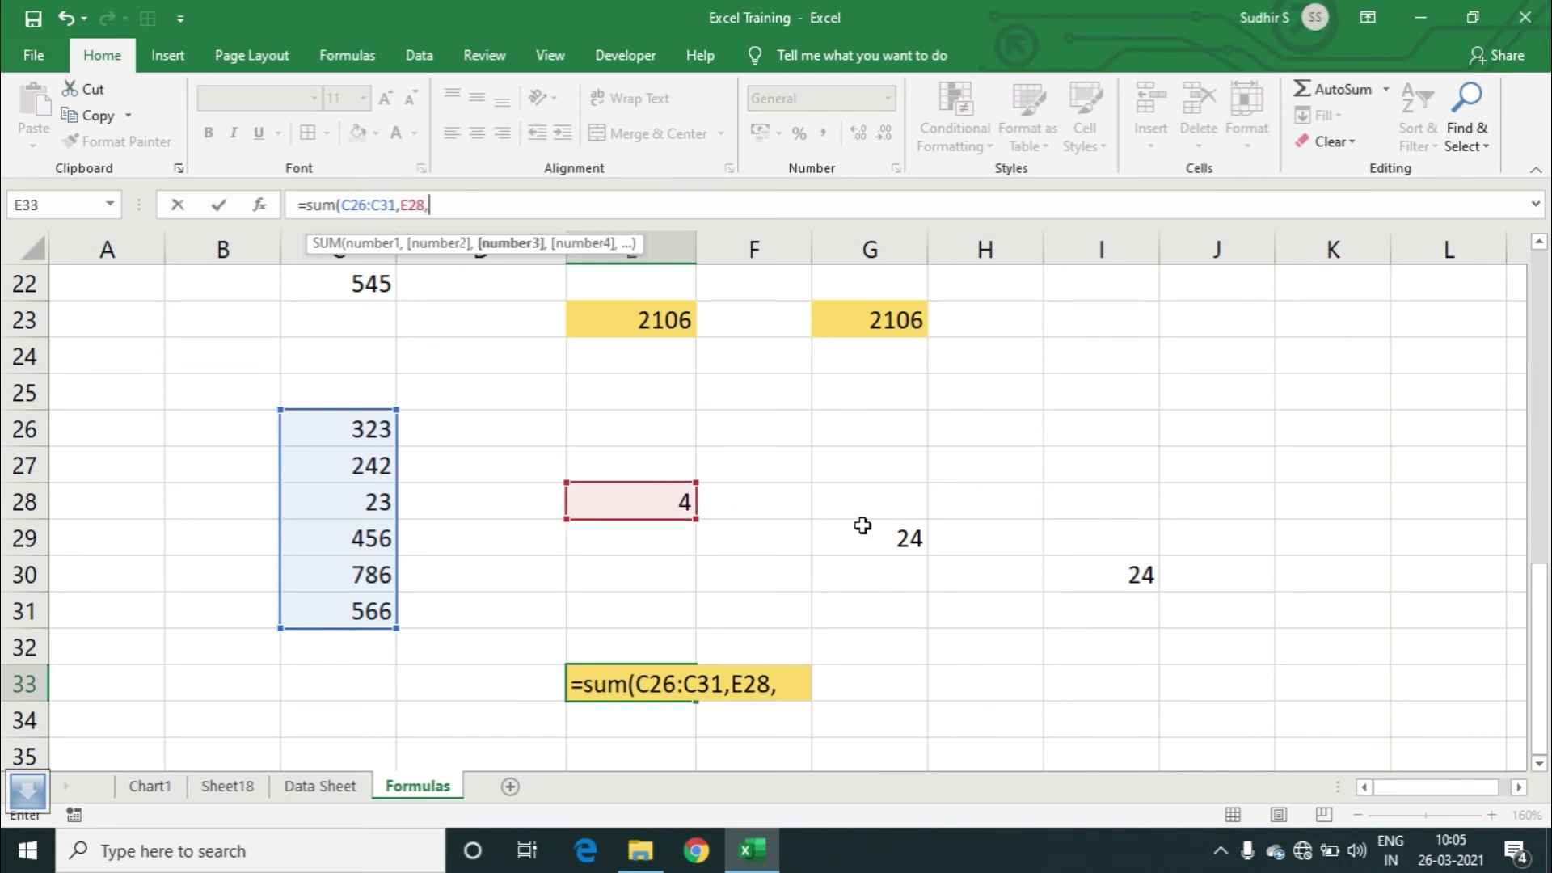
click(896, 538)
text(,)
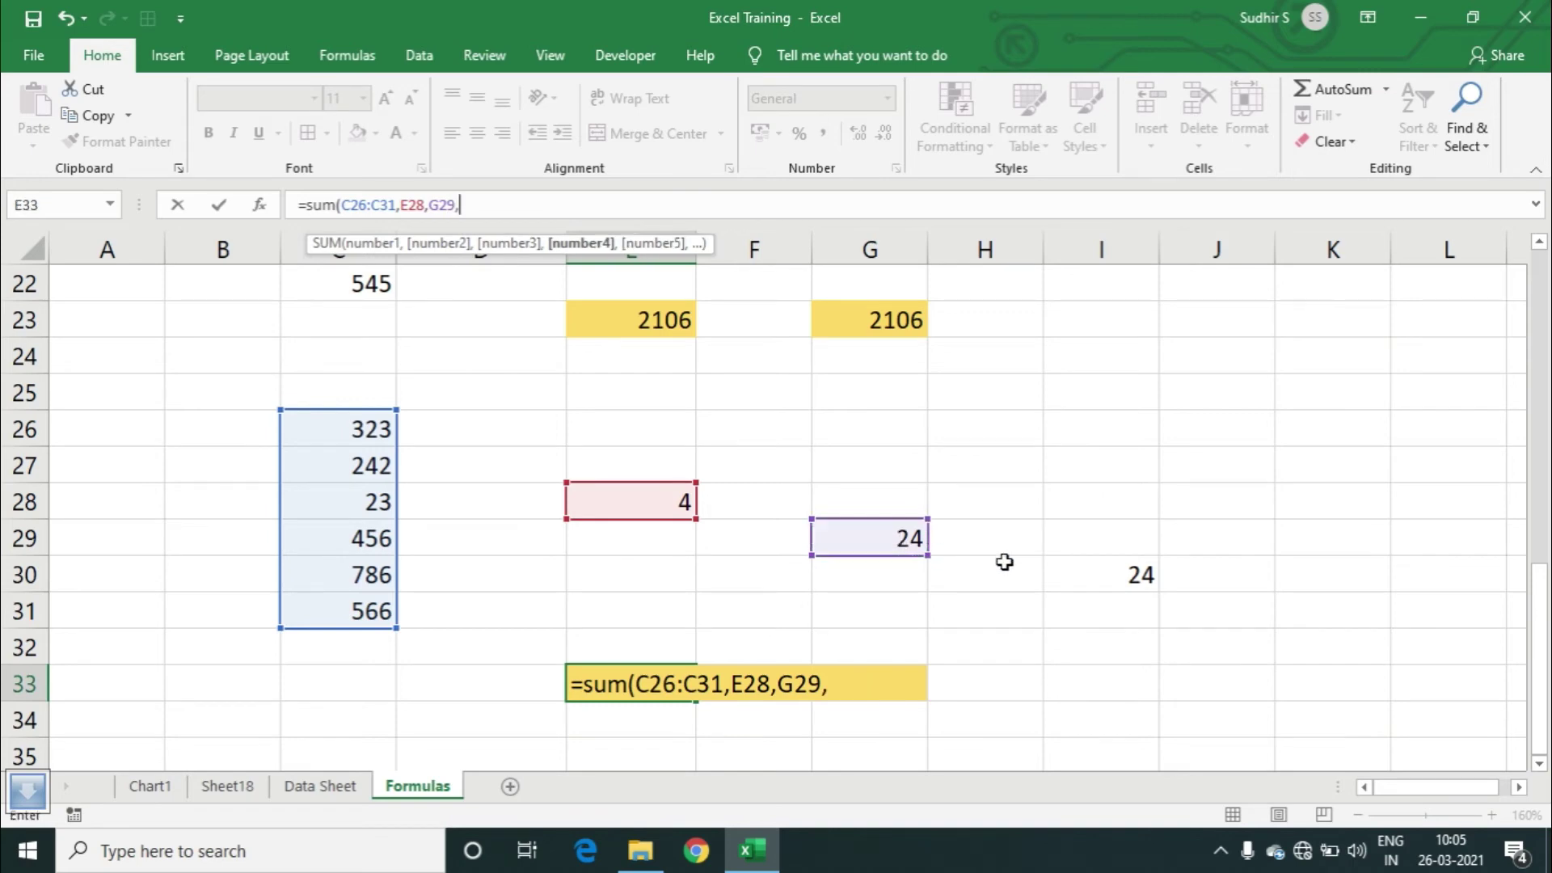
click(1109, 573)
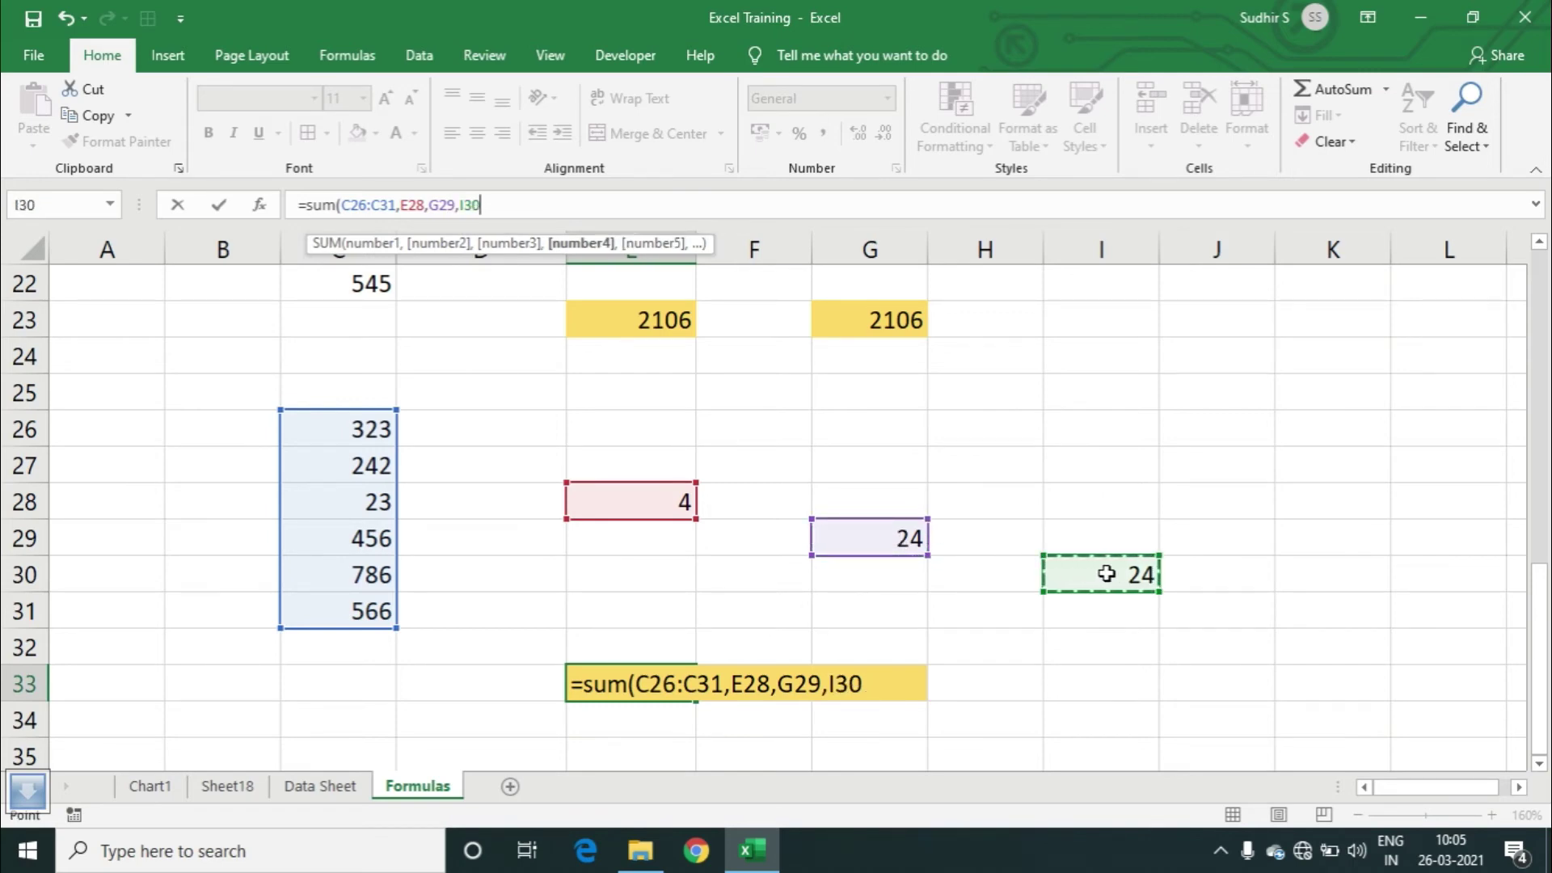
text())
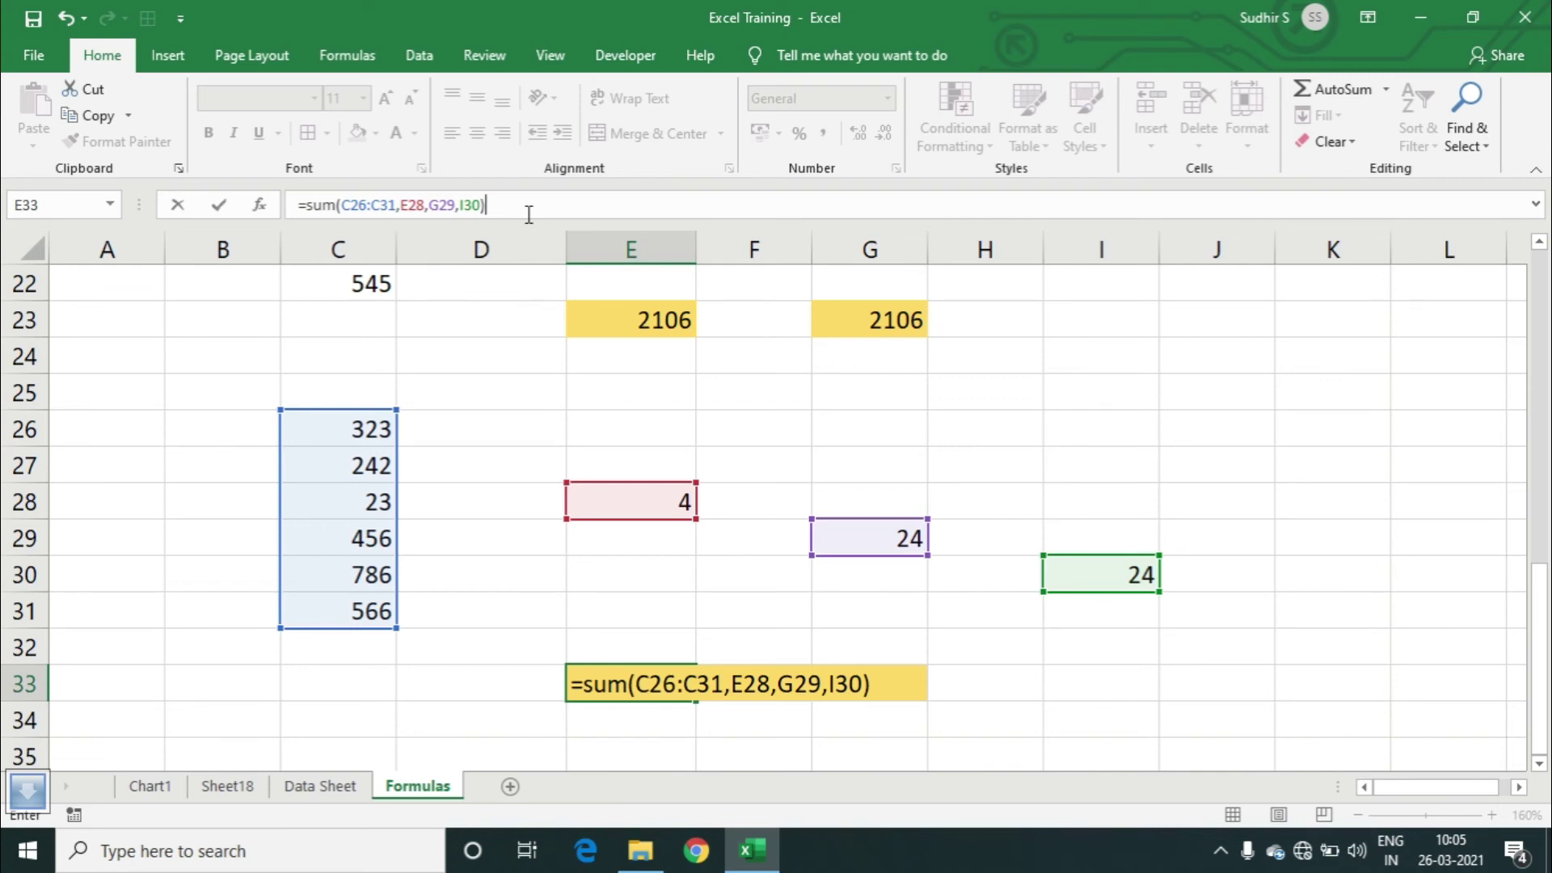
key(Return)
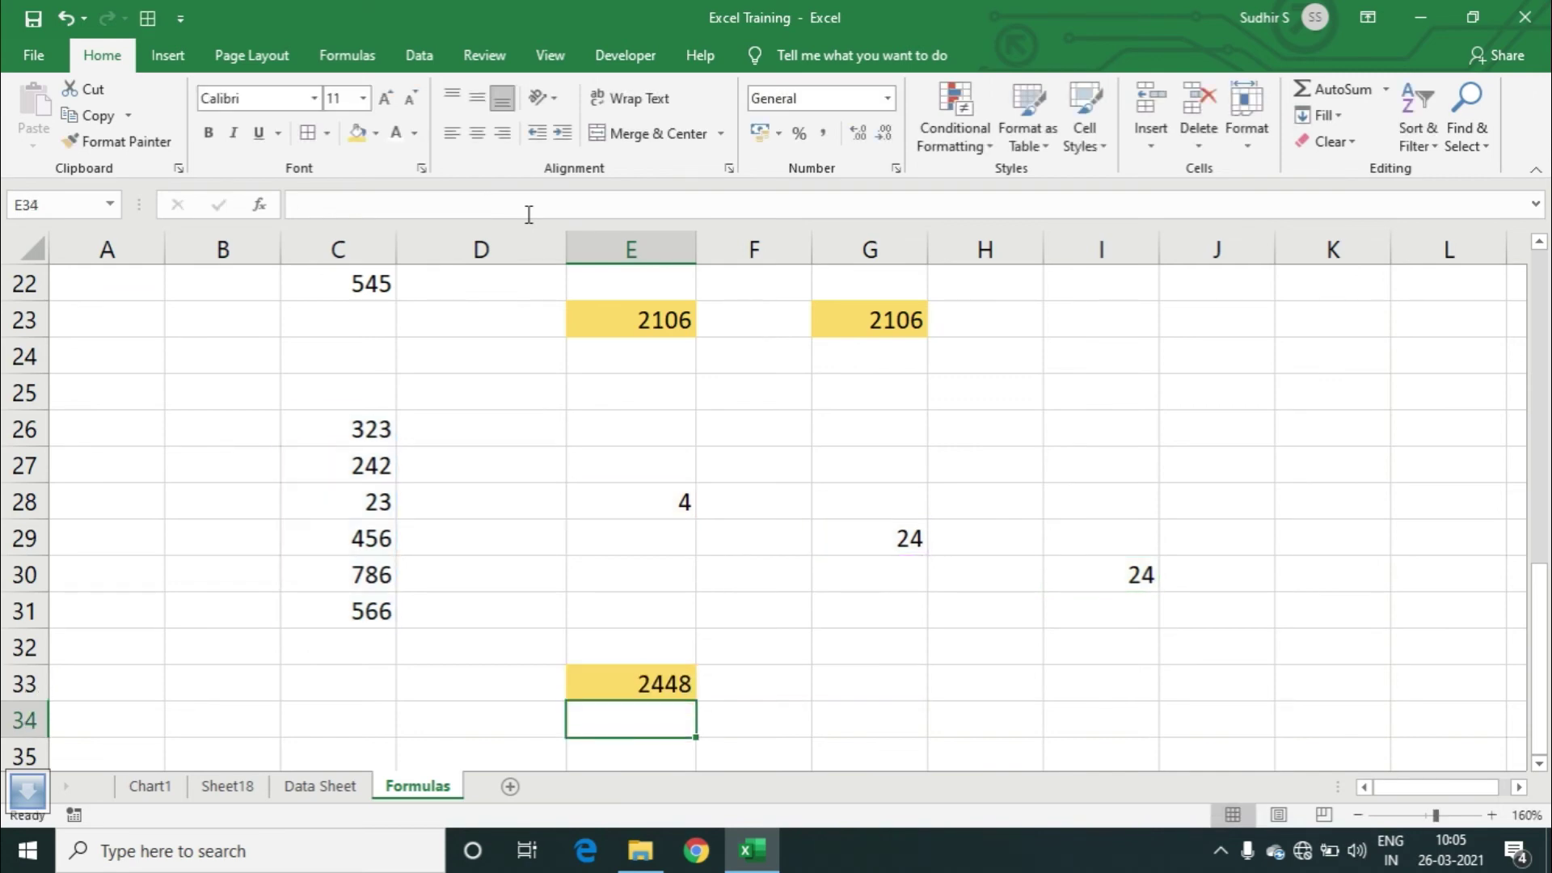
- Add two new blank worksheets after the Formulas sheet
key(Up)
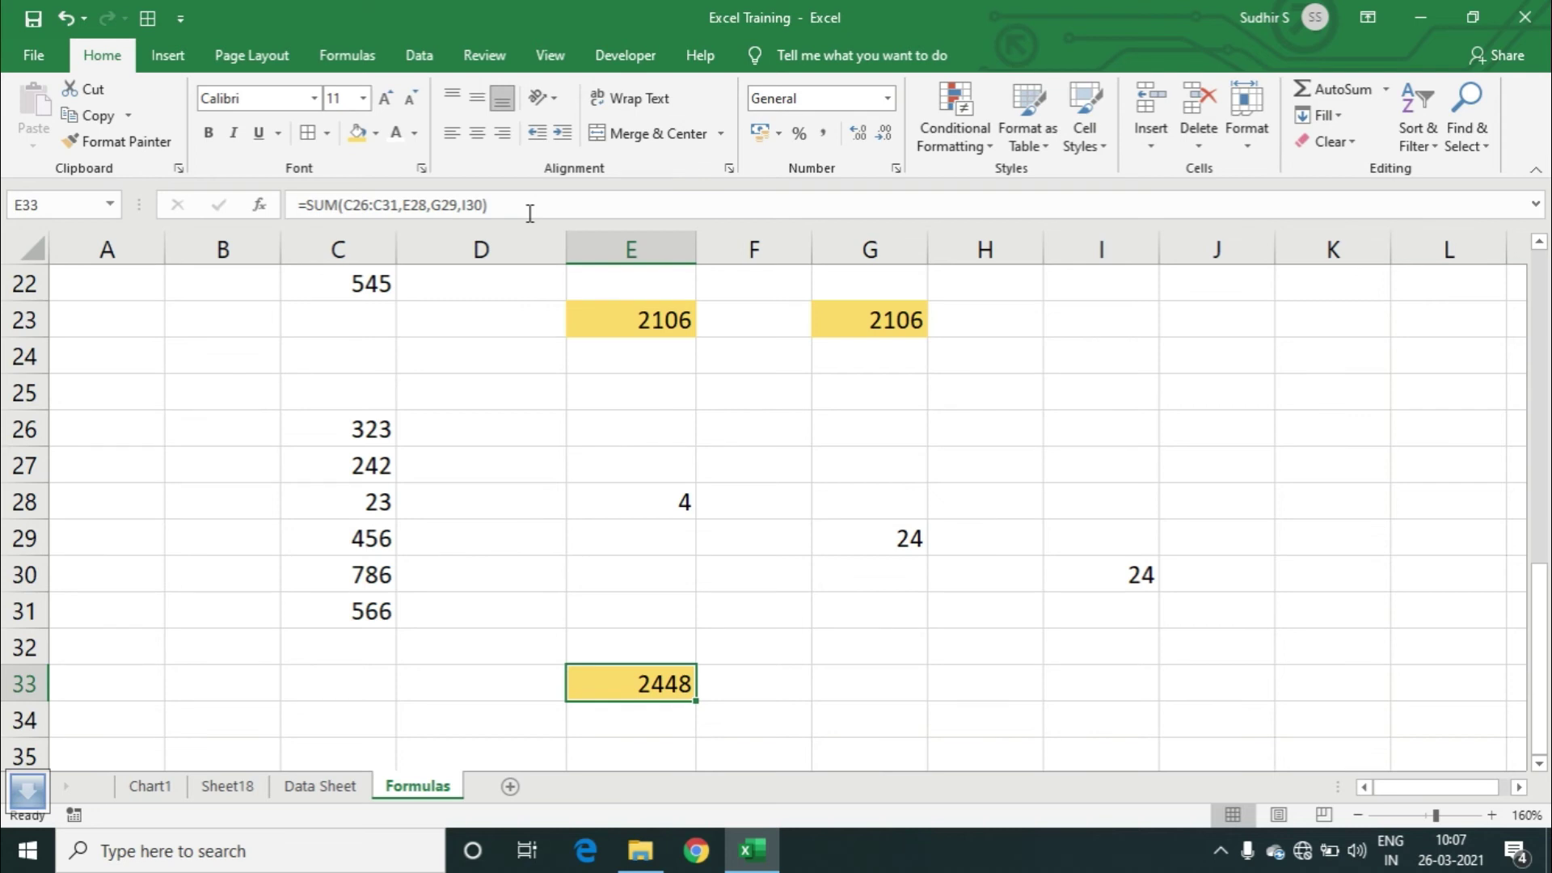
click(510, 788)
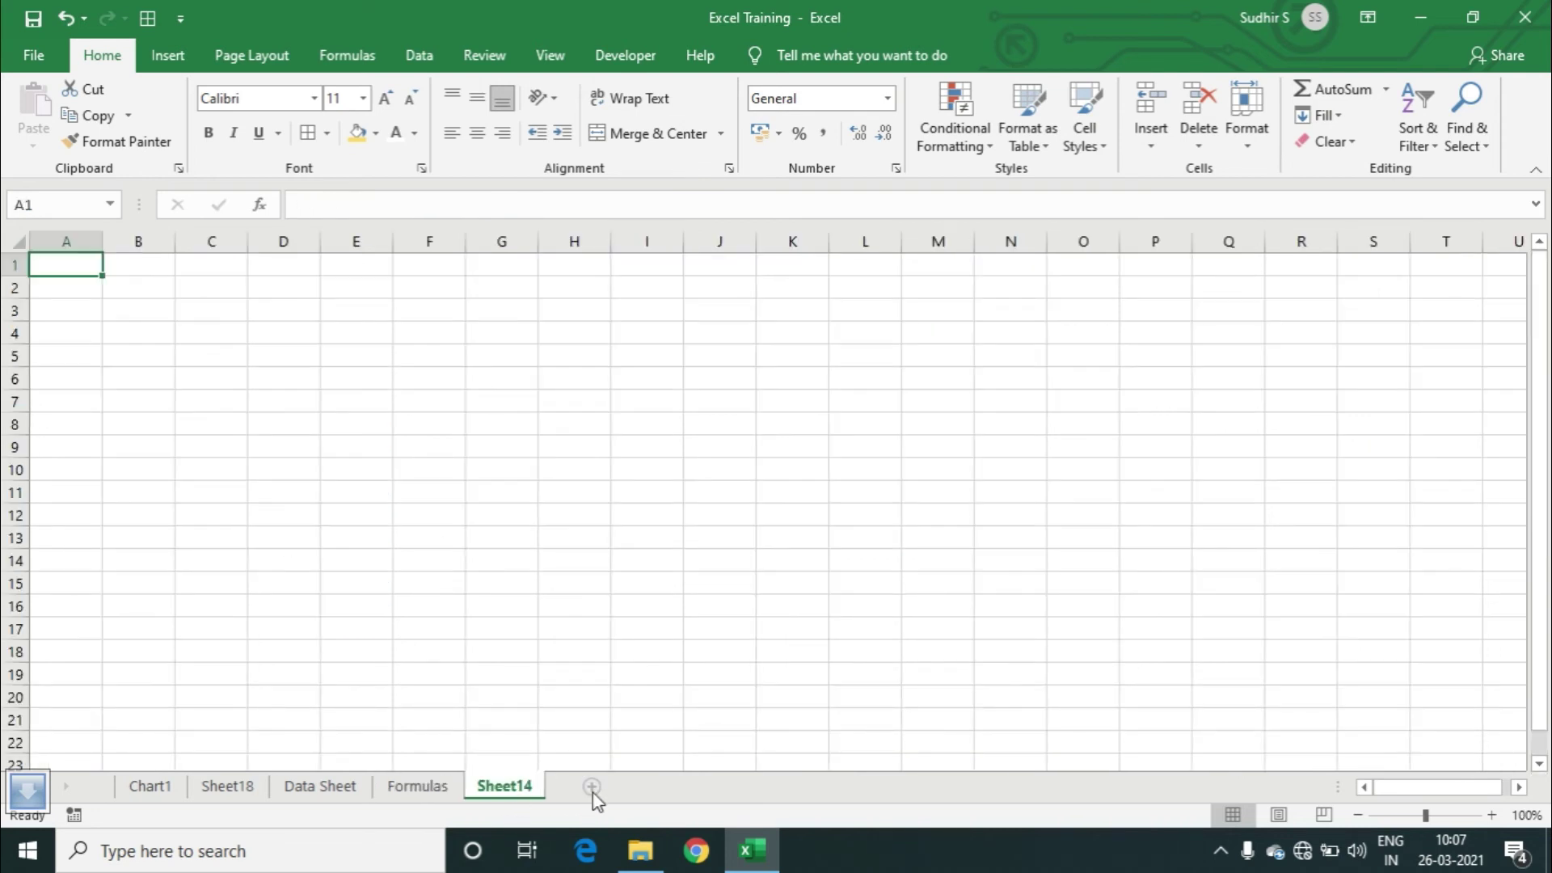
click(593, 788)
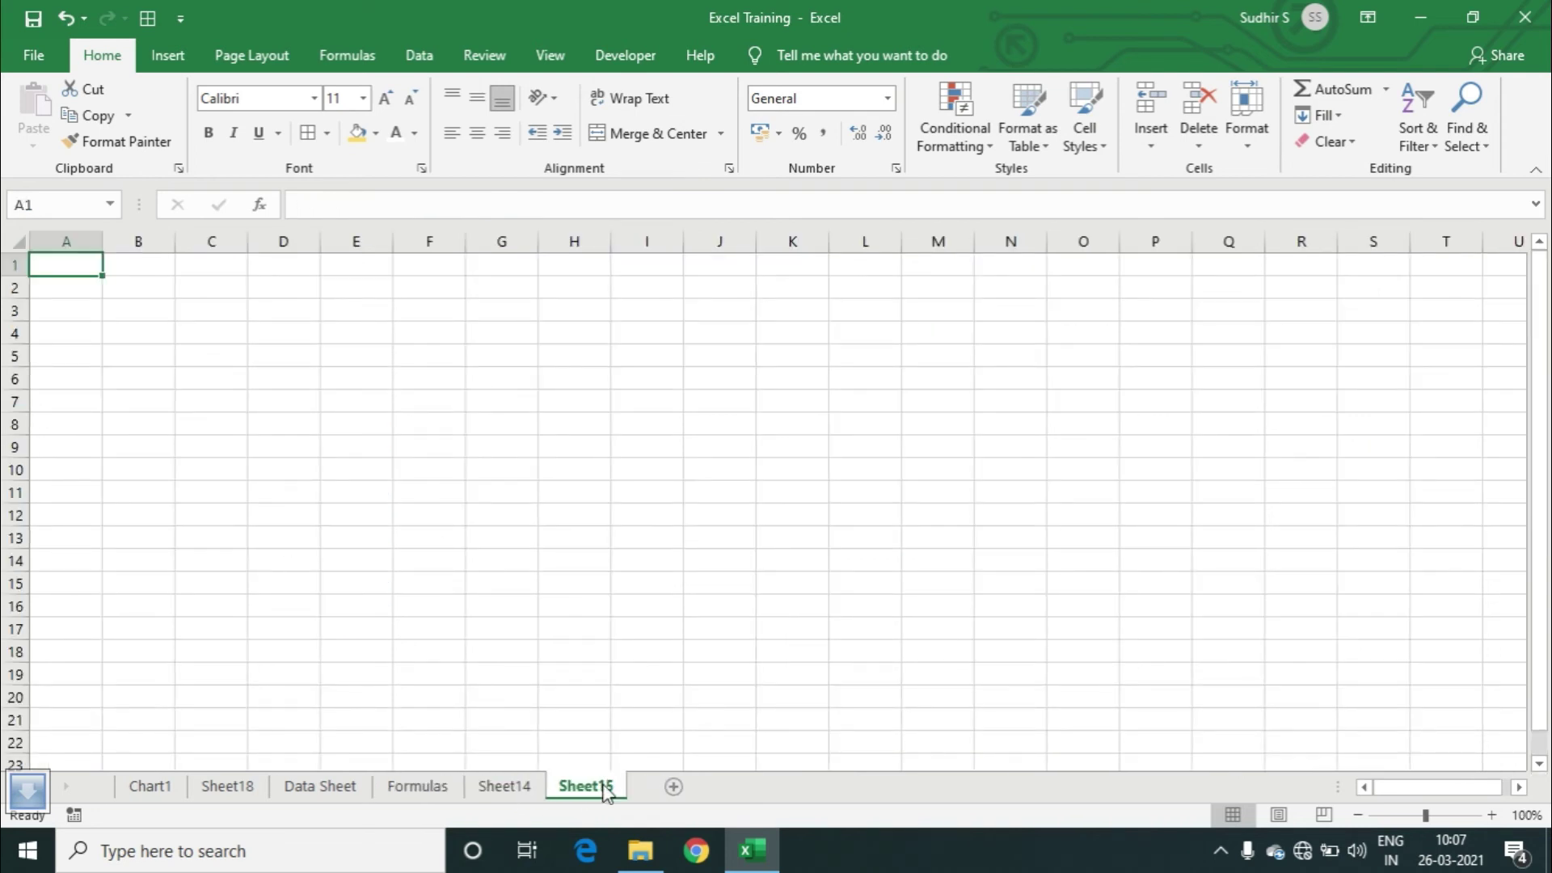
- Enter the numbers 232, 34, 4 and 34 down cells F5 to F8 on Sheet15
click(405, 366)
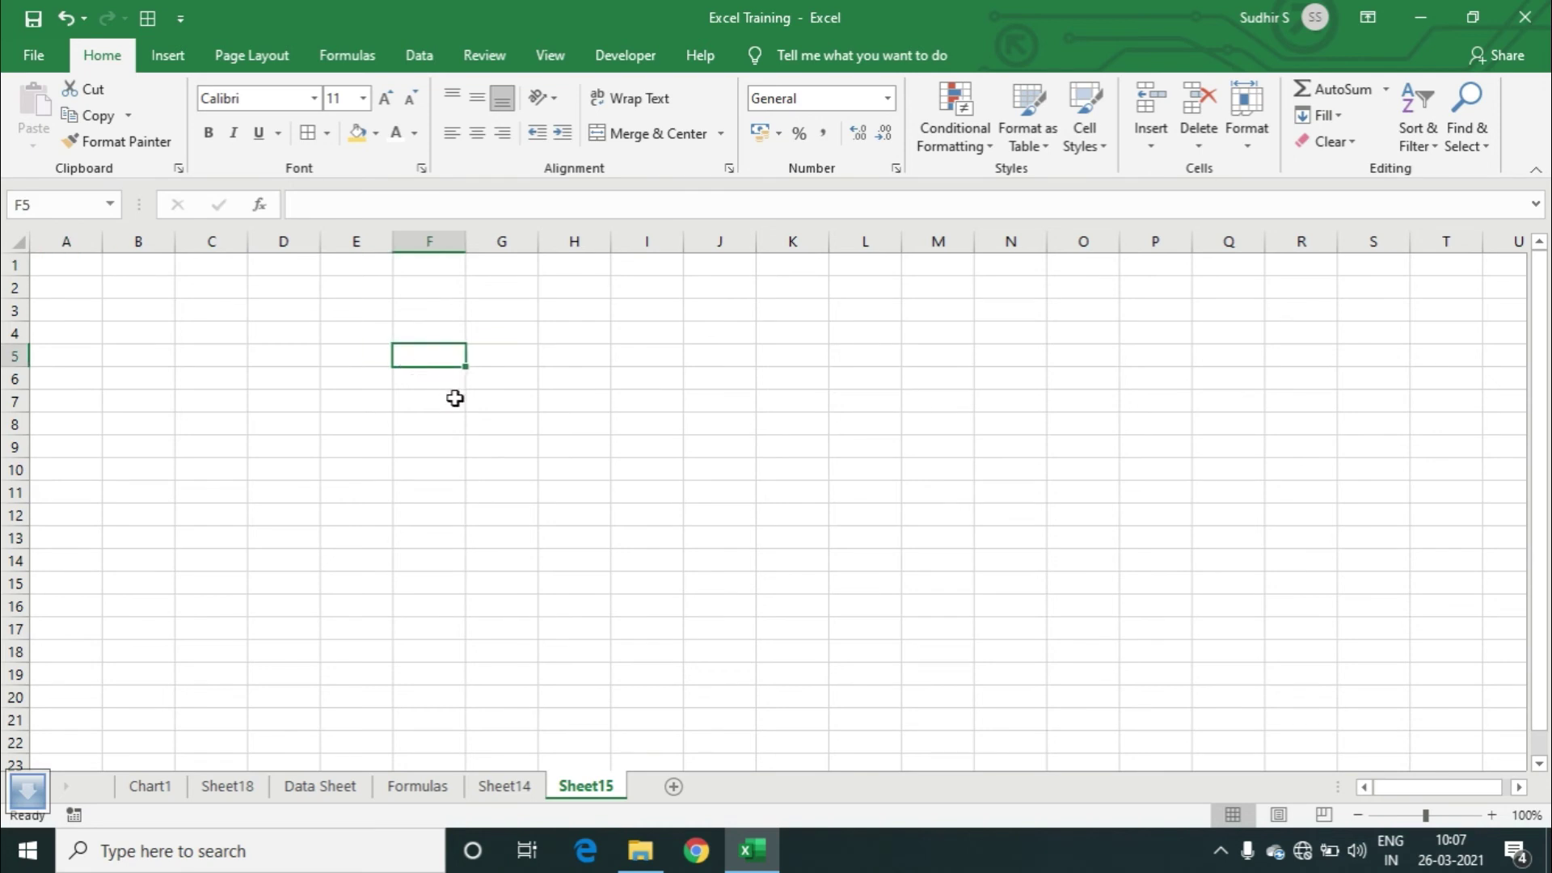
text(232)
key(Return)
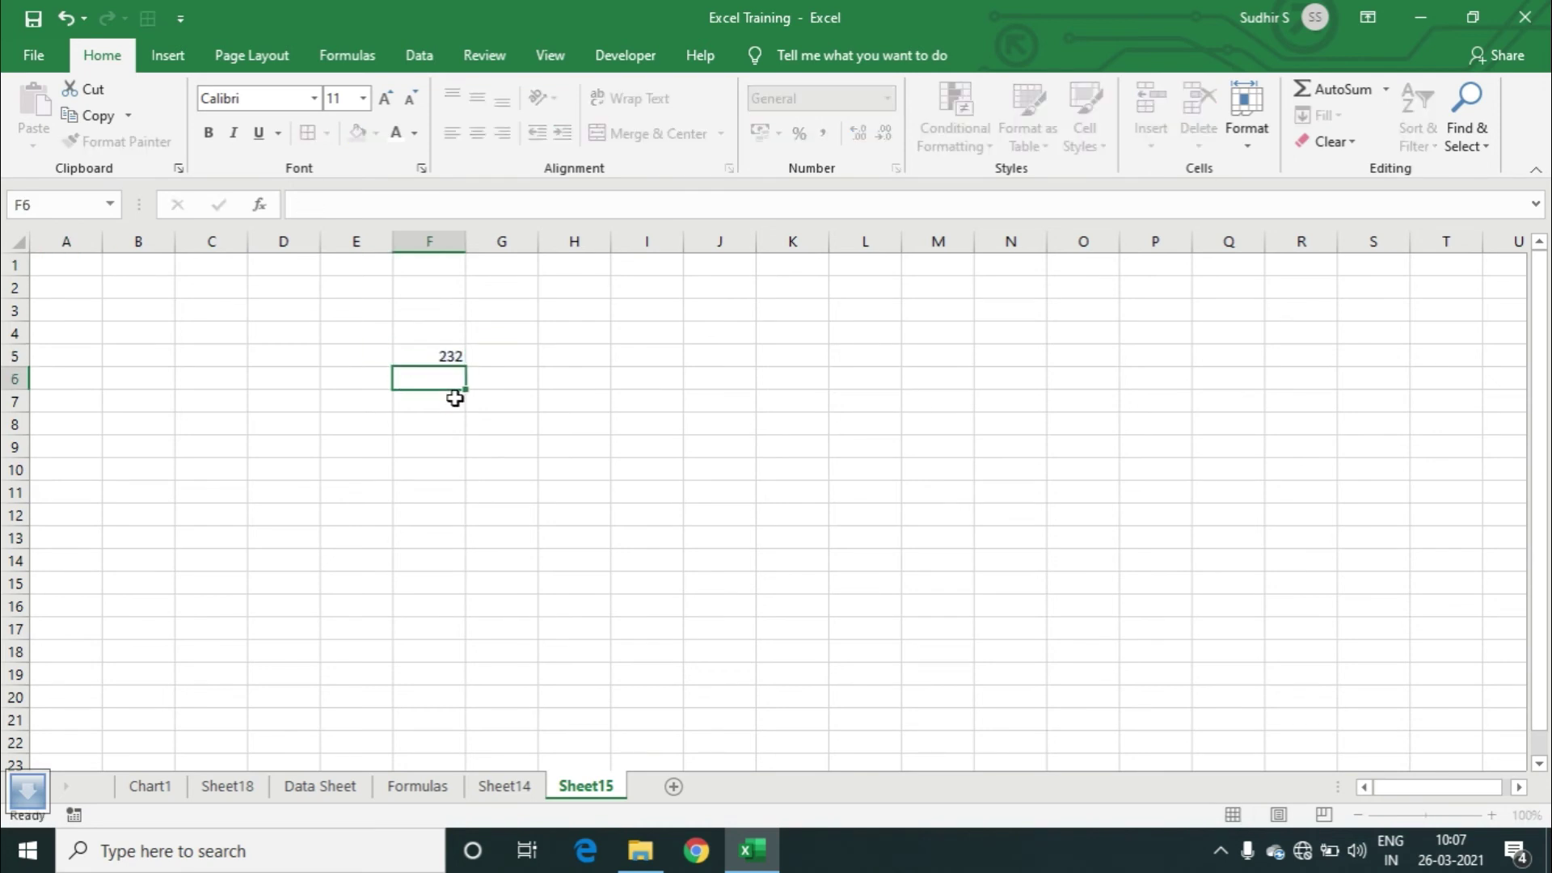
text(34)
key(Return)
text(4)
key(Return)
text(34)
key(Return)
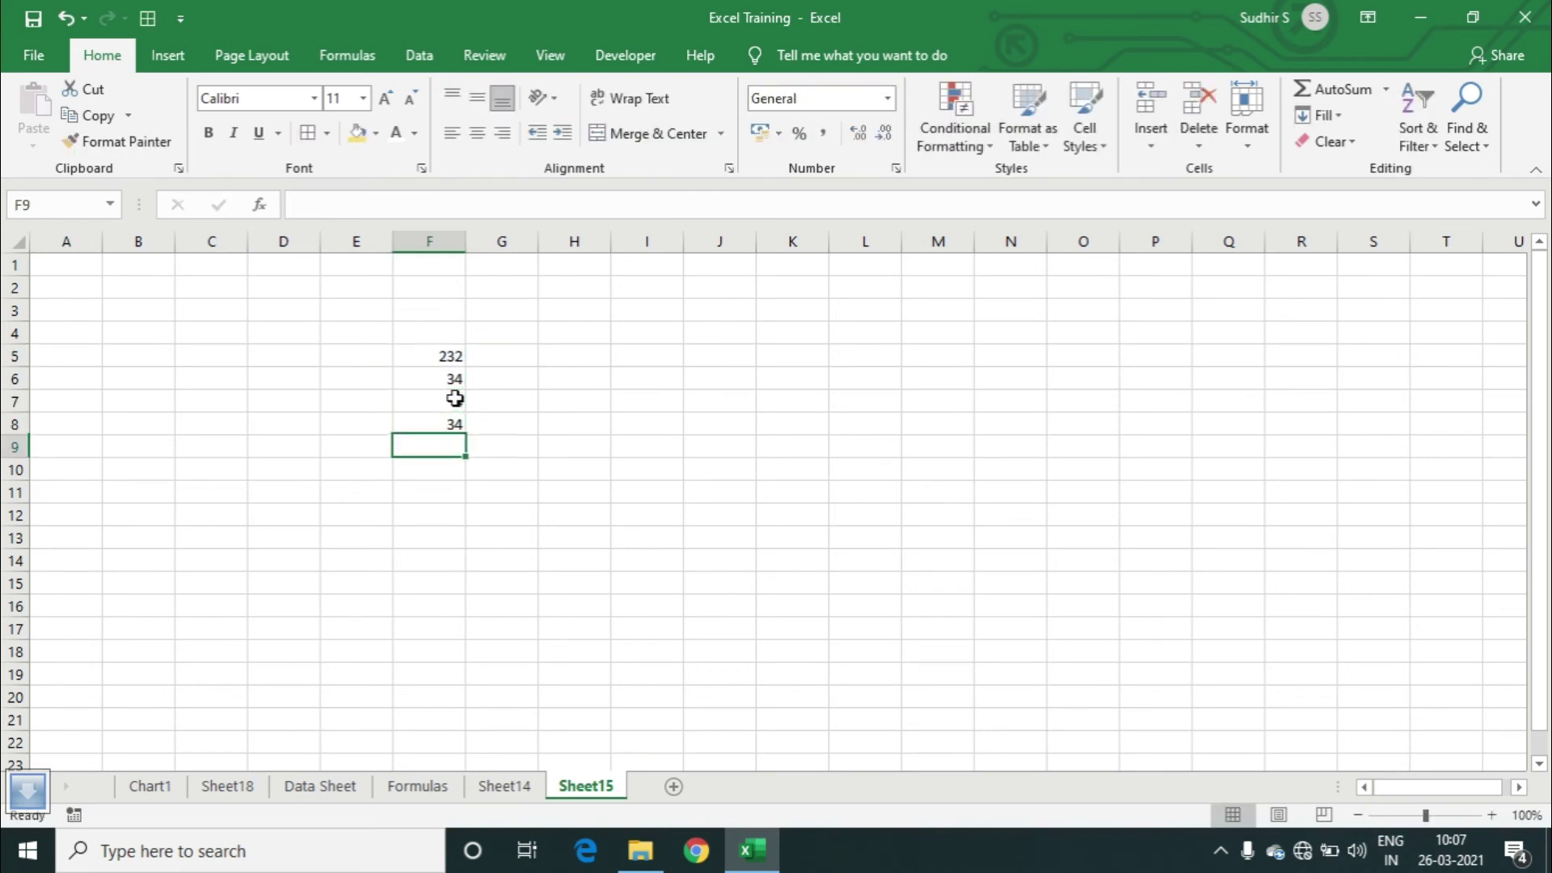
- Add 35 in F10 and 353 in F13 on Sheet15, leaving blank cells in between
key(Return)
text(35)
key(Return)
key(Return)
key(Return)
text(353)
key(Return)
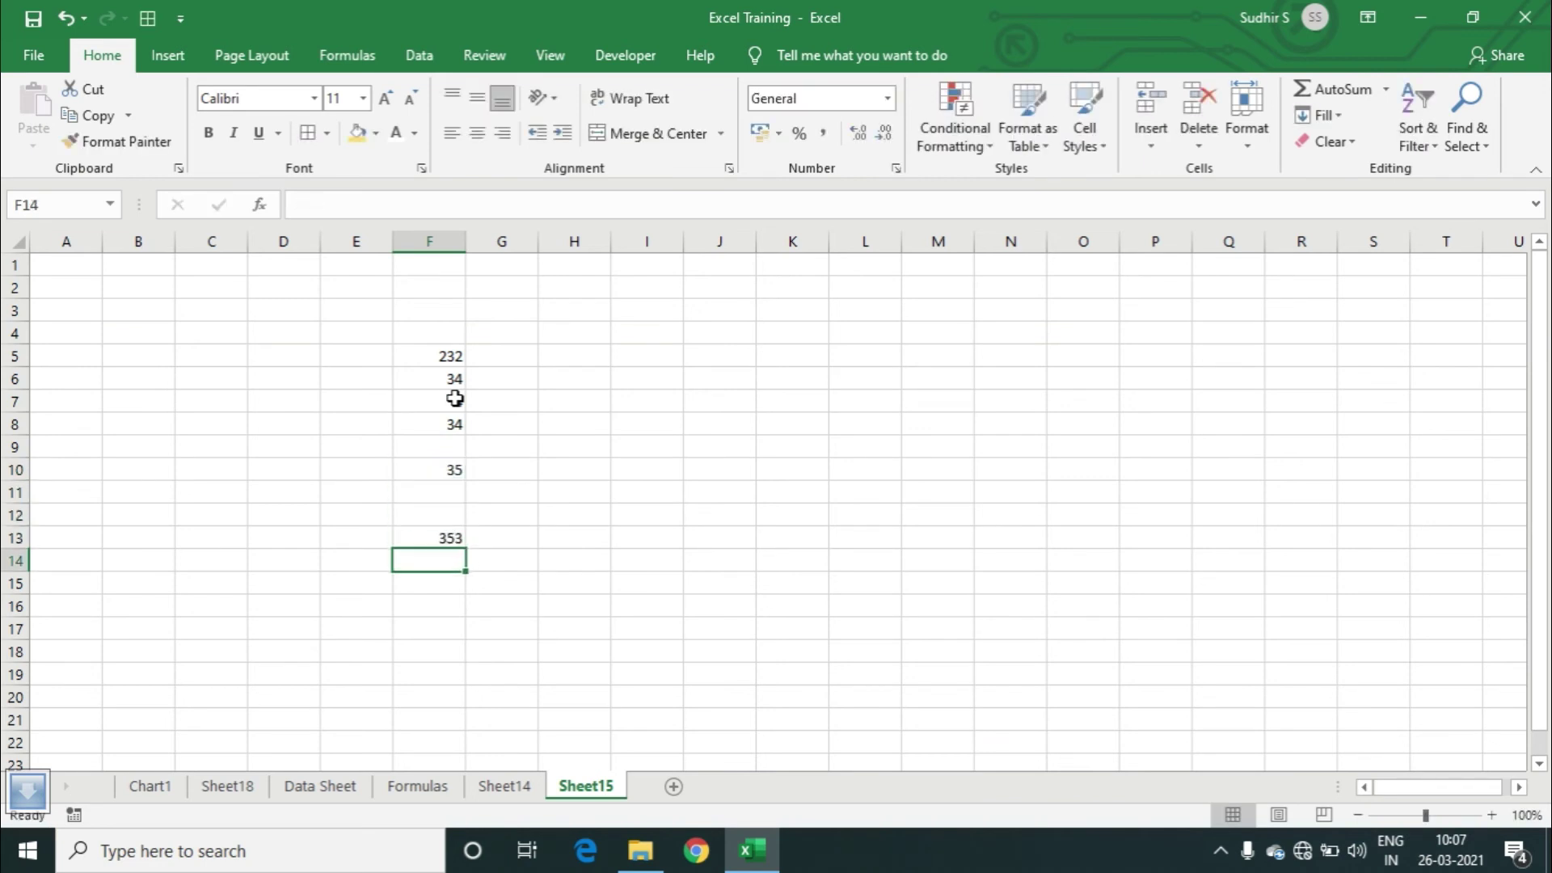
- On Sheet14, enter 43 in F6, 353 in F8 and 35 in F10
click(506, 786)
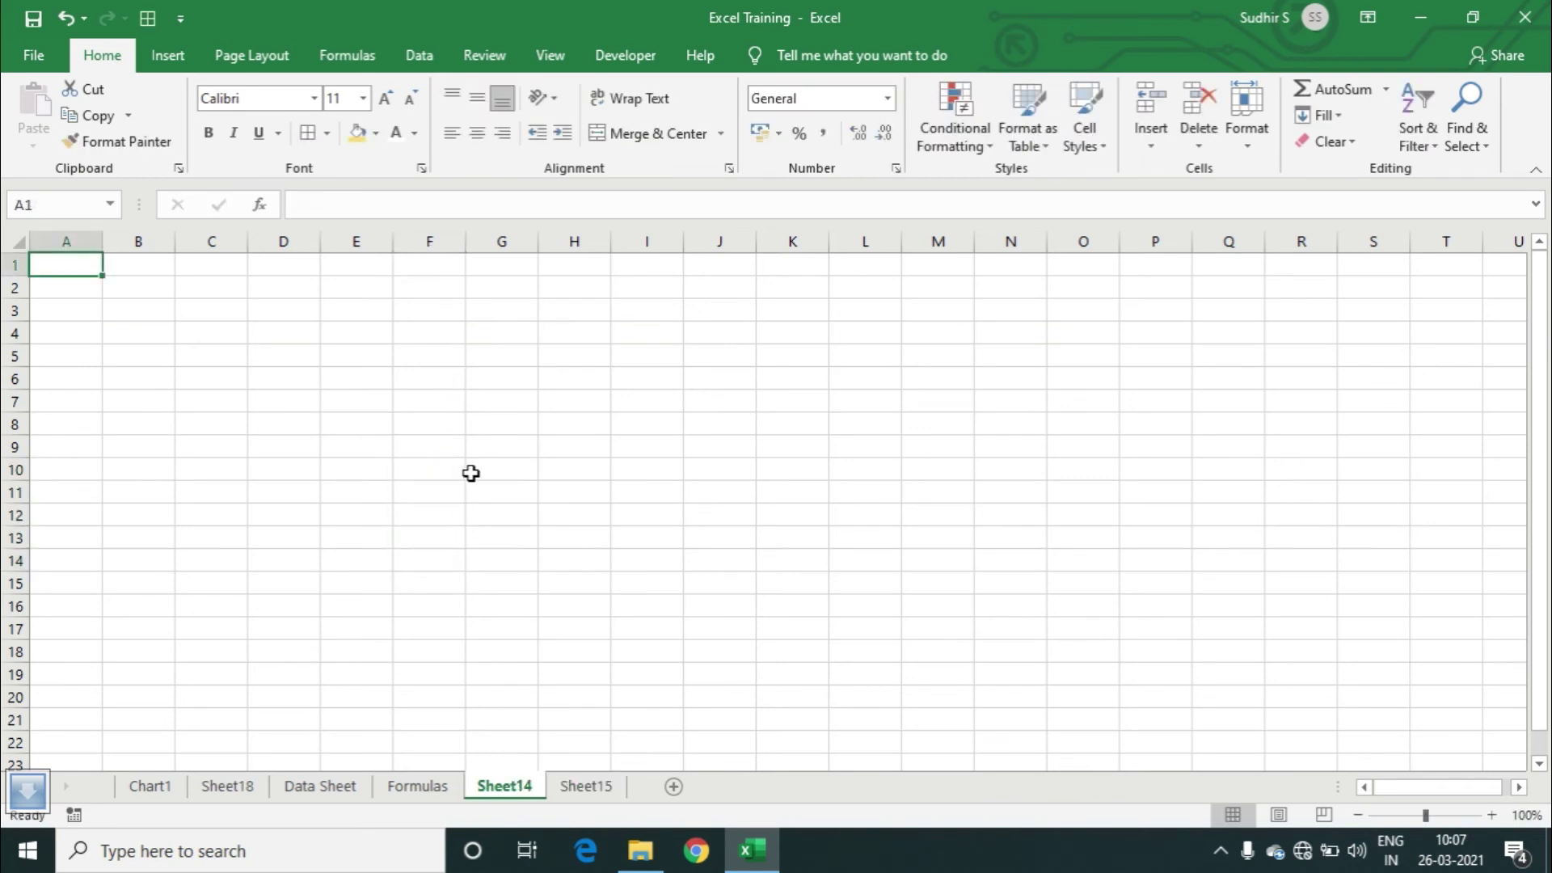
click(436, 381)
text(43)
key(Return)
key(Return)
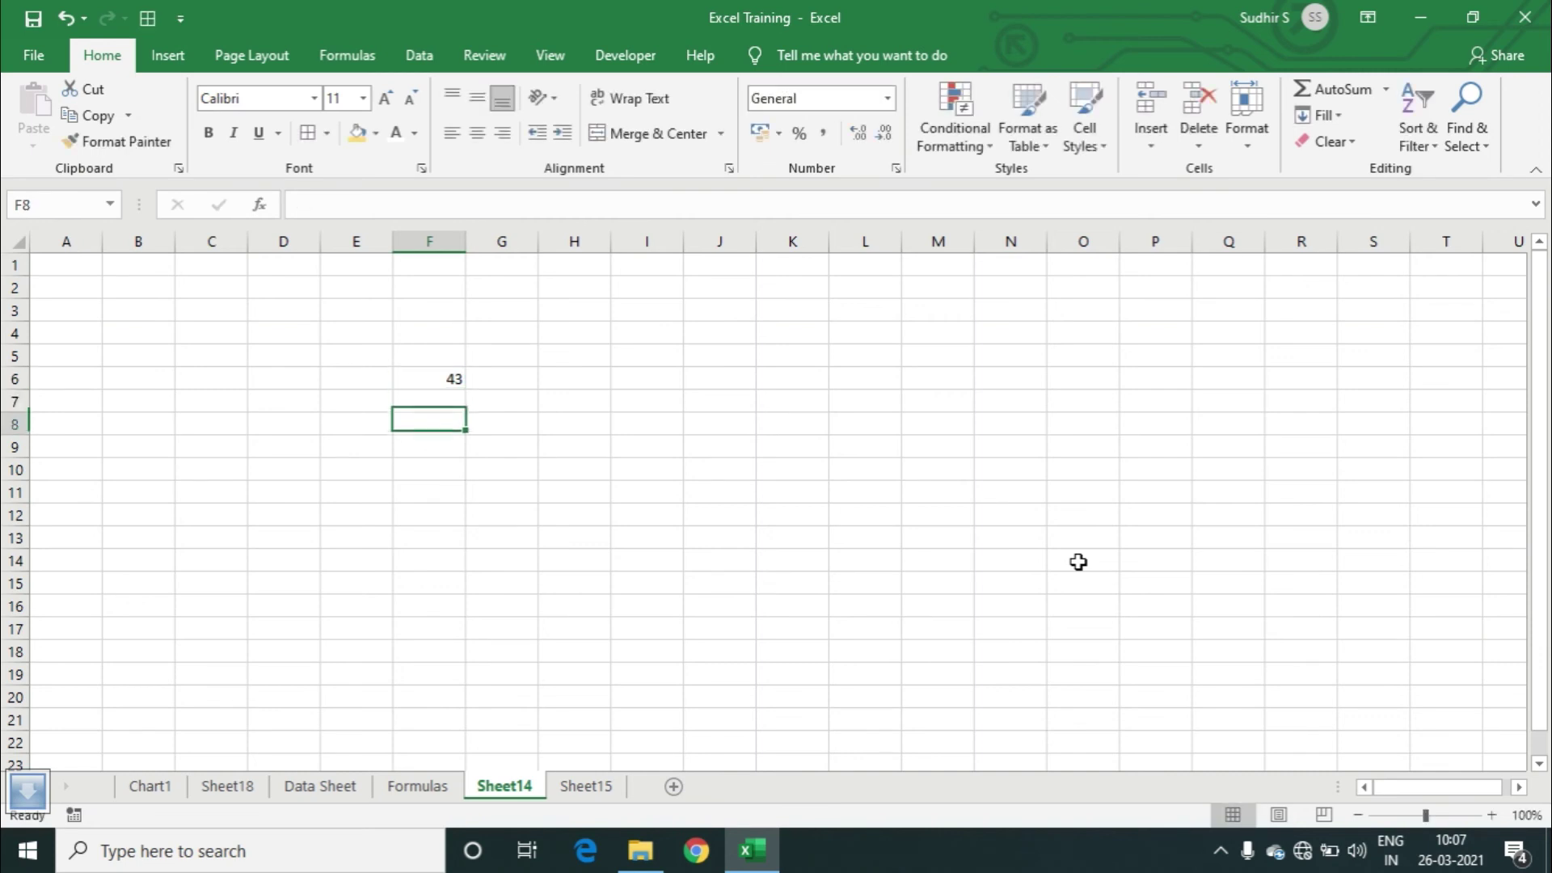
text(353)
key(Return)
text(35)
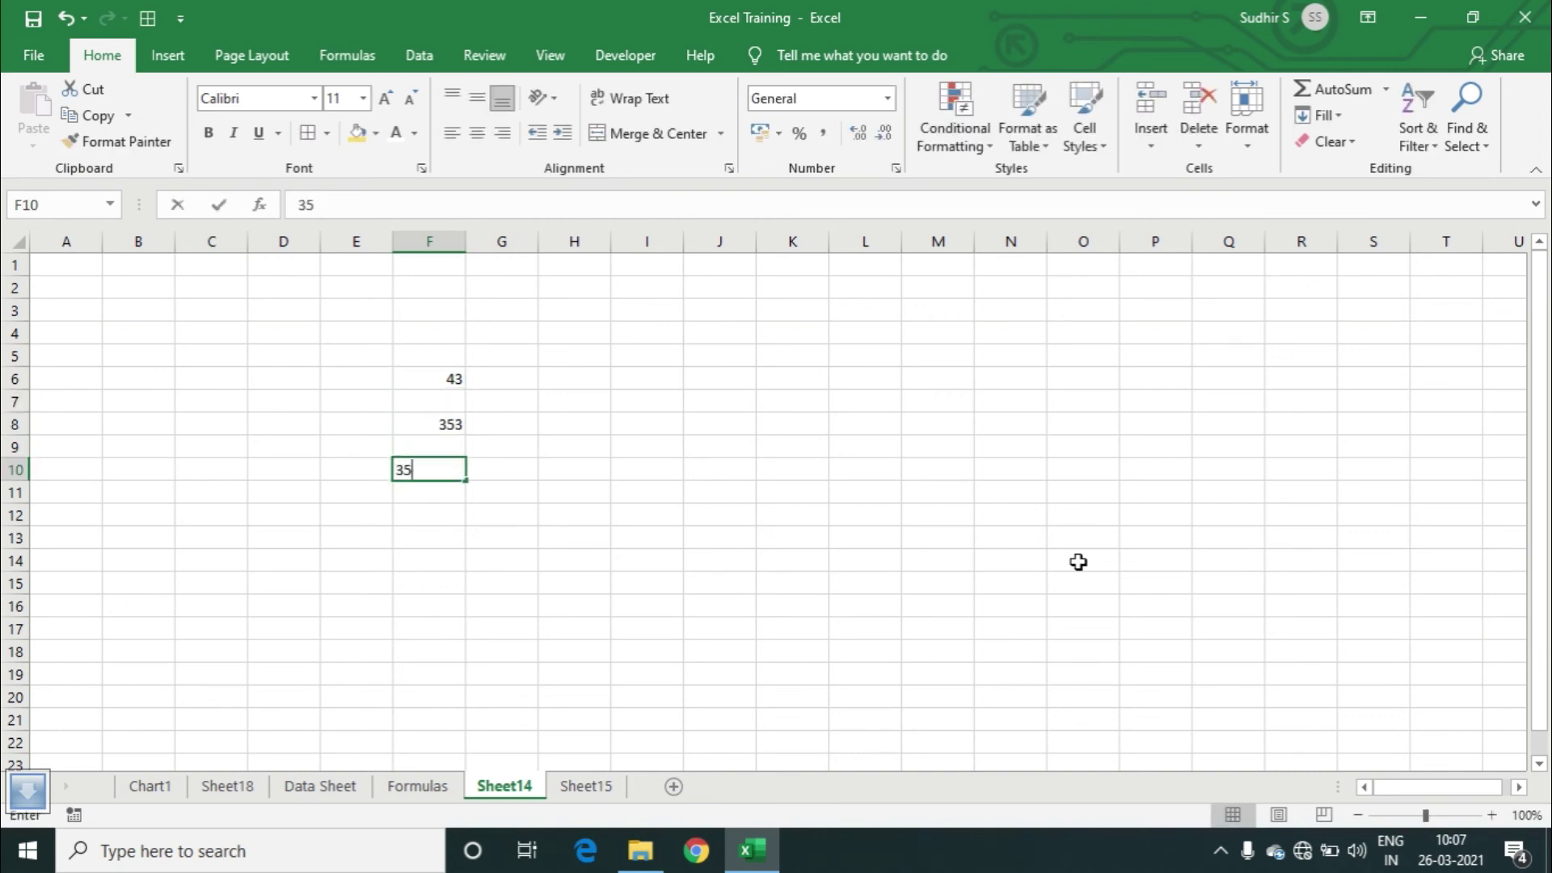
click(564, 386)
- Add the number 3535 in cell H7 of Sheet14
click(607, 405)
text(3535)
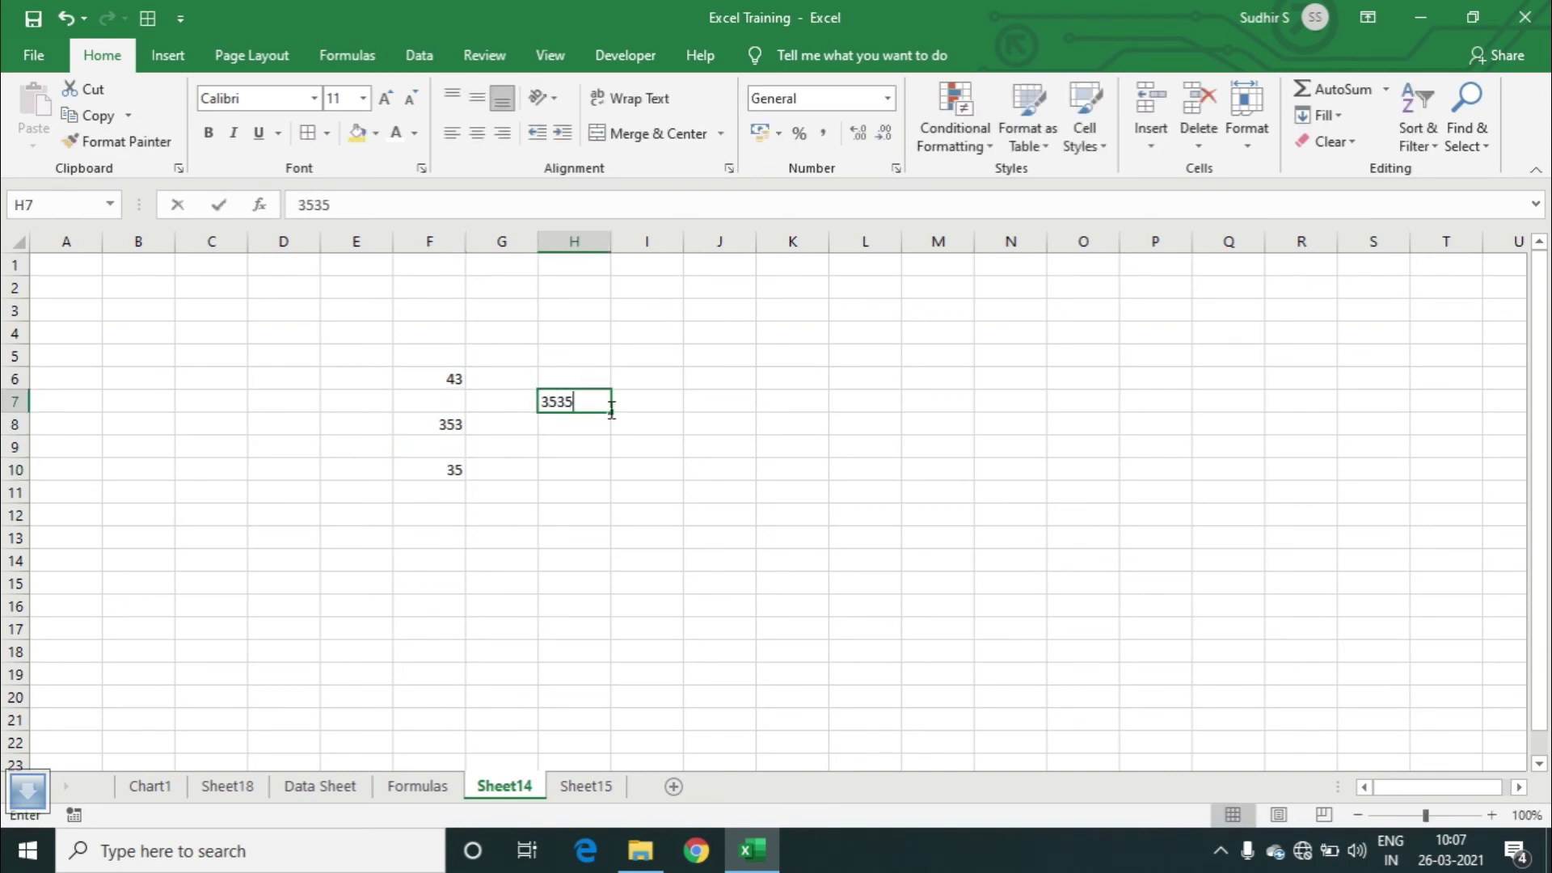
click(609, 422)
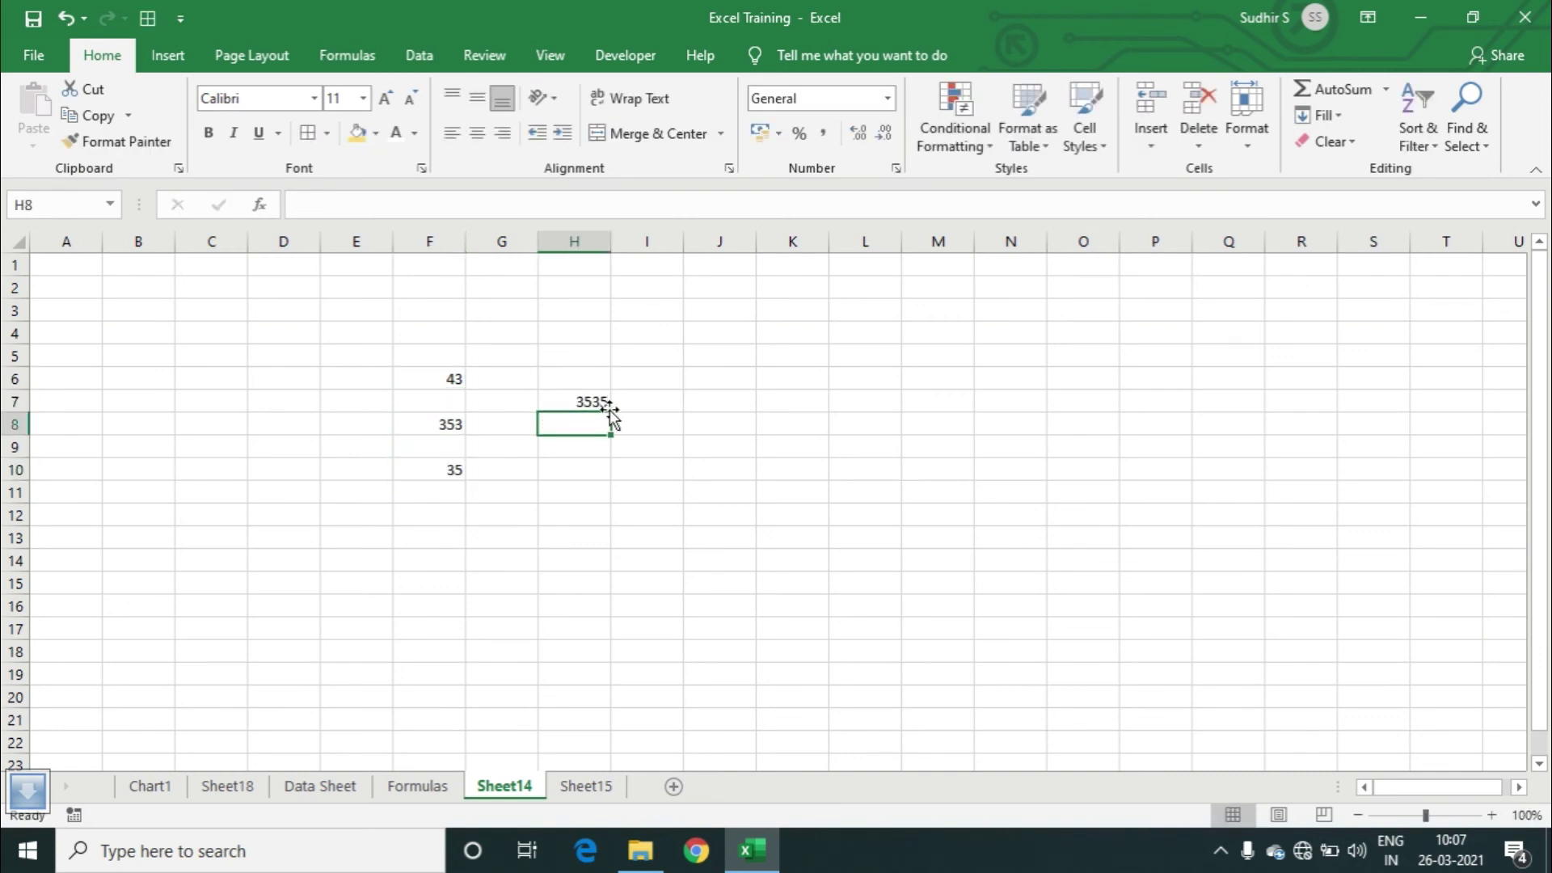
- Examine the numbers to total on the Formulas sheet, Sheet14 and Sheet15
click(406, 793)
scroll(675, 623, down, 1)
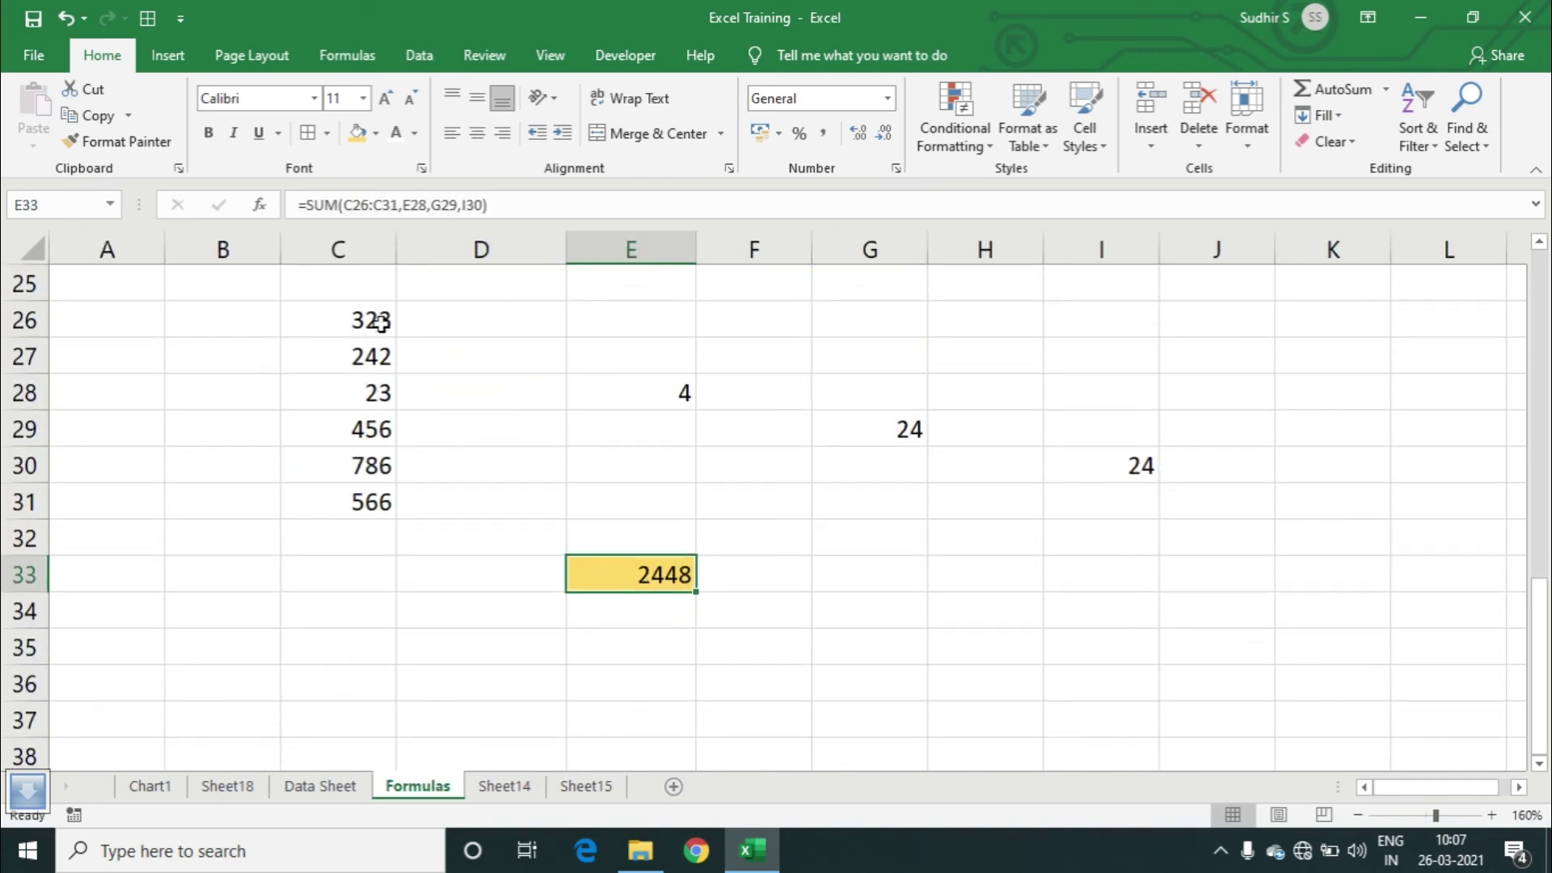
drag(374, 319, 374, 505)
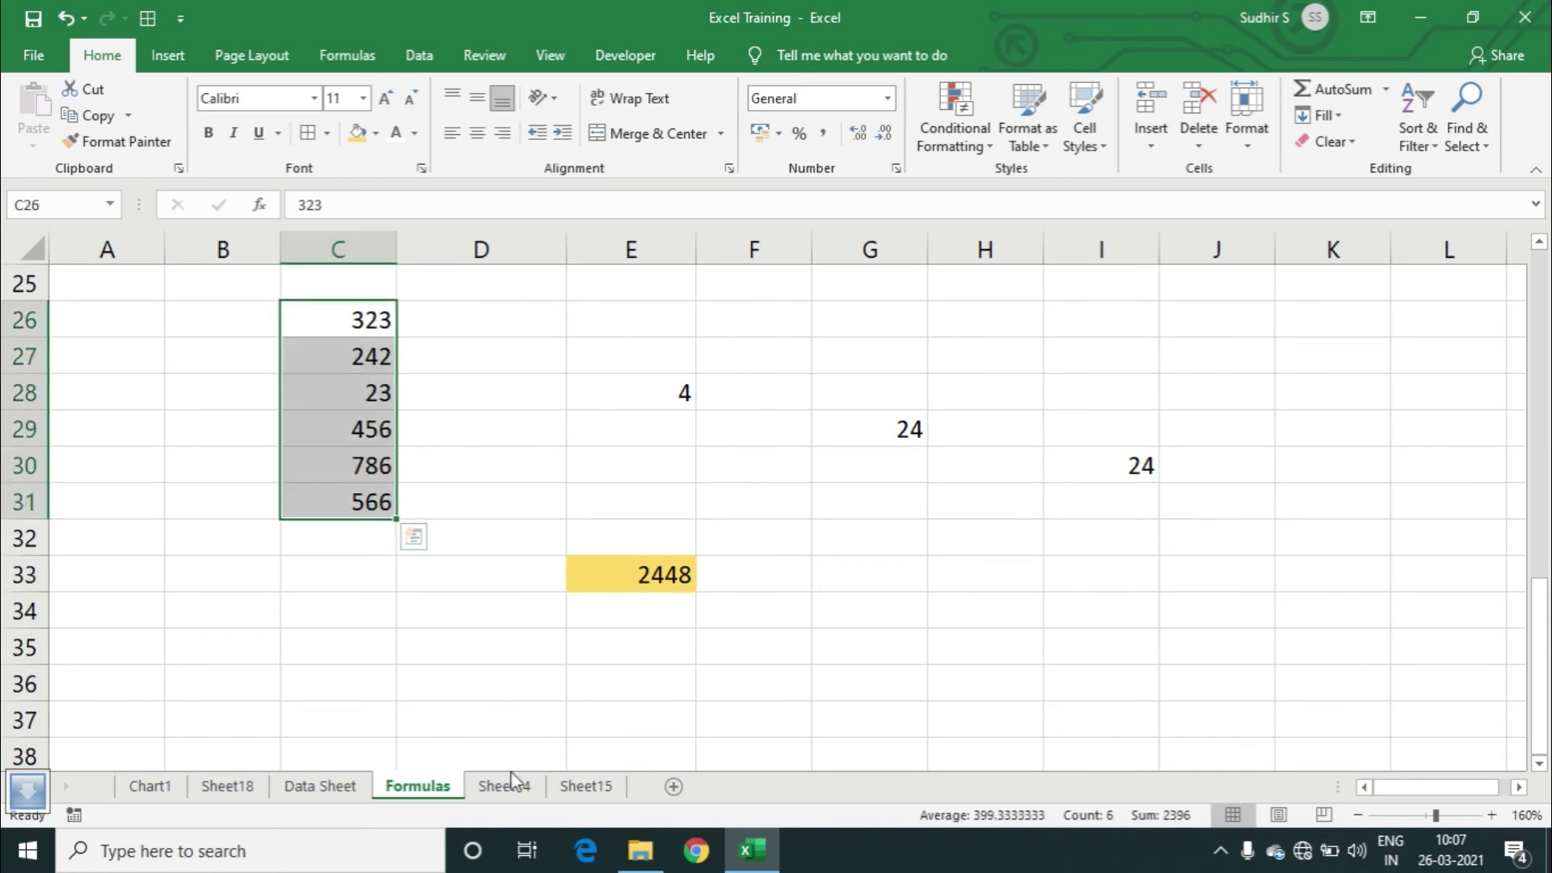
click(507, 788)
drag(460, 376, 461, 487)
click(623, 556)
click(604, 786)
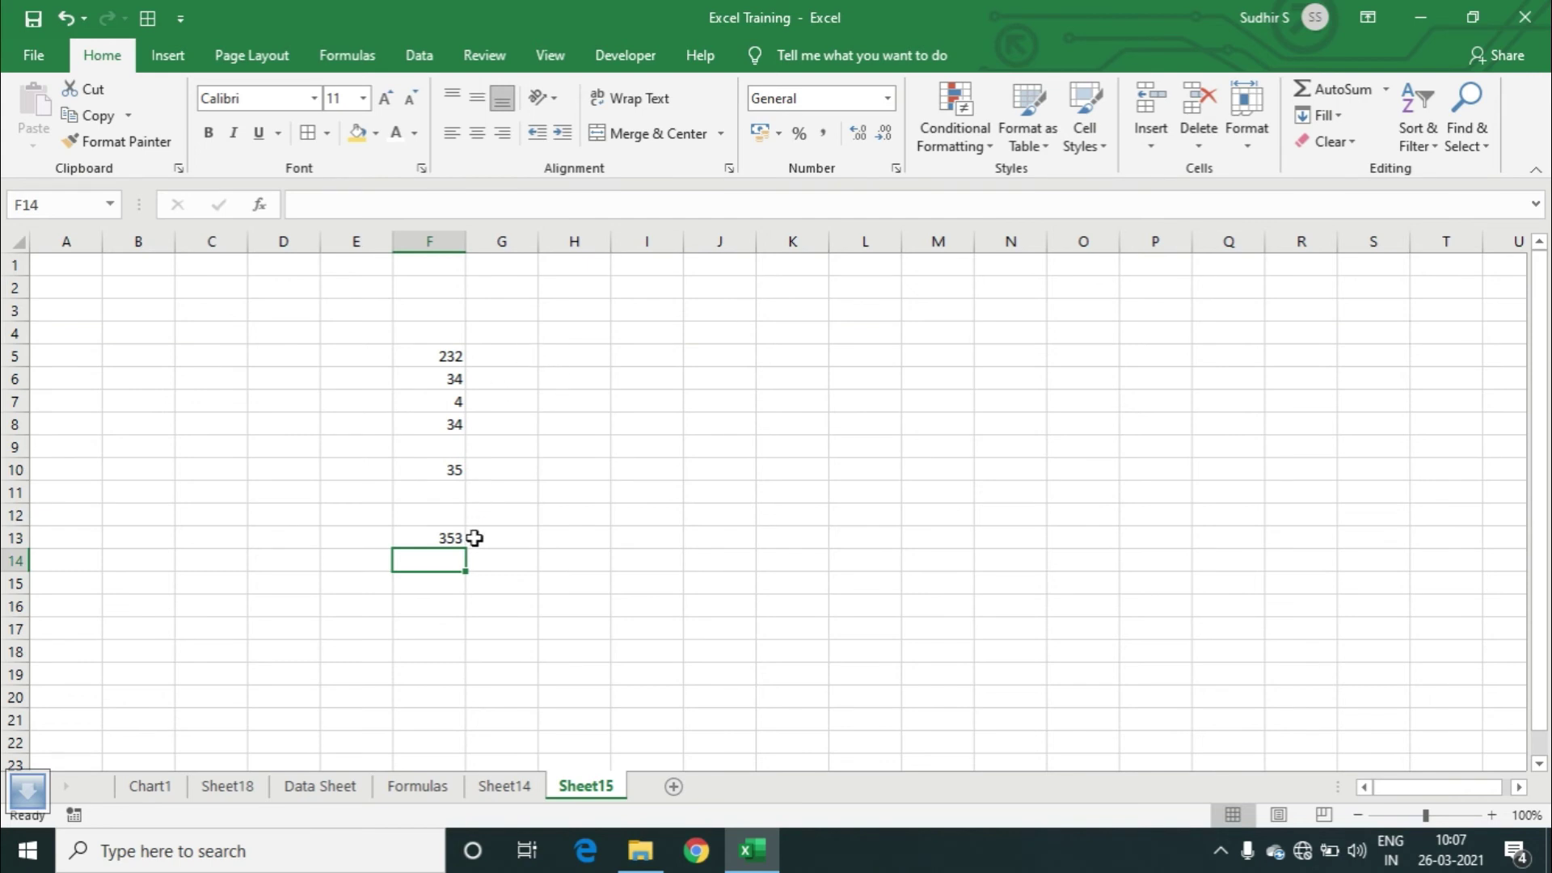
click(436, 789)
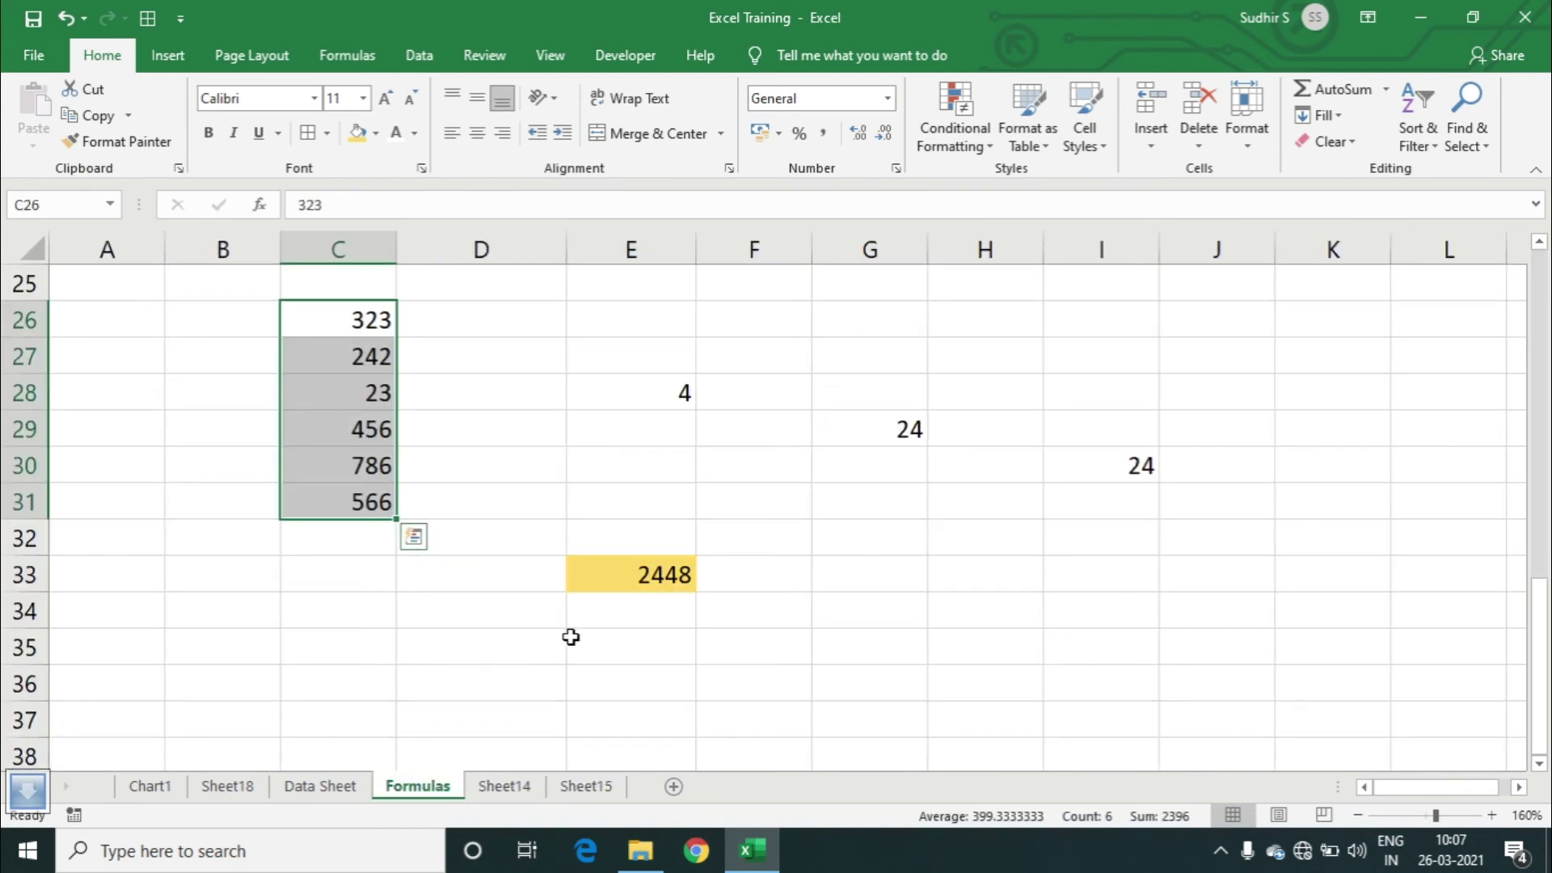
- Fill cell E36 on the Formulas sheet with the same light gold colour as the other total cells
click(580, 669)
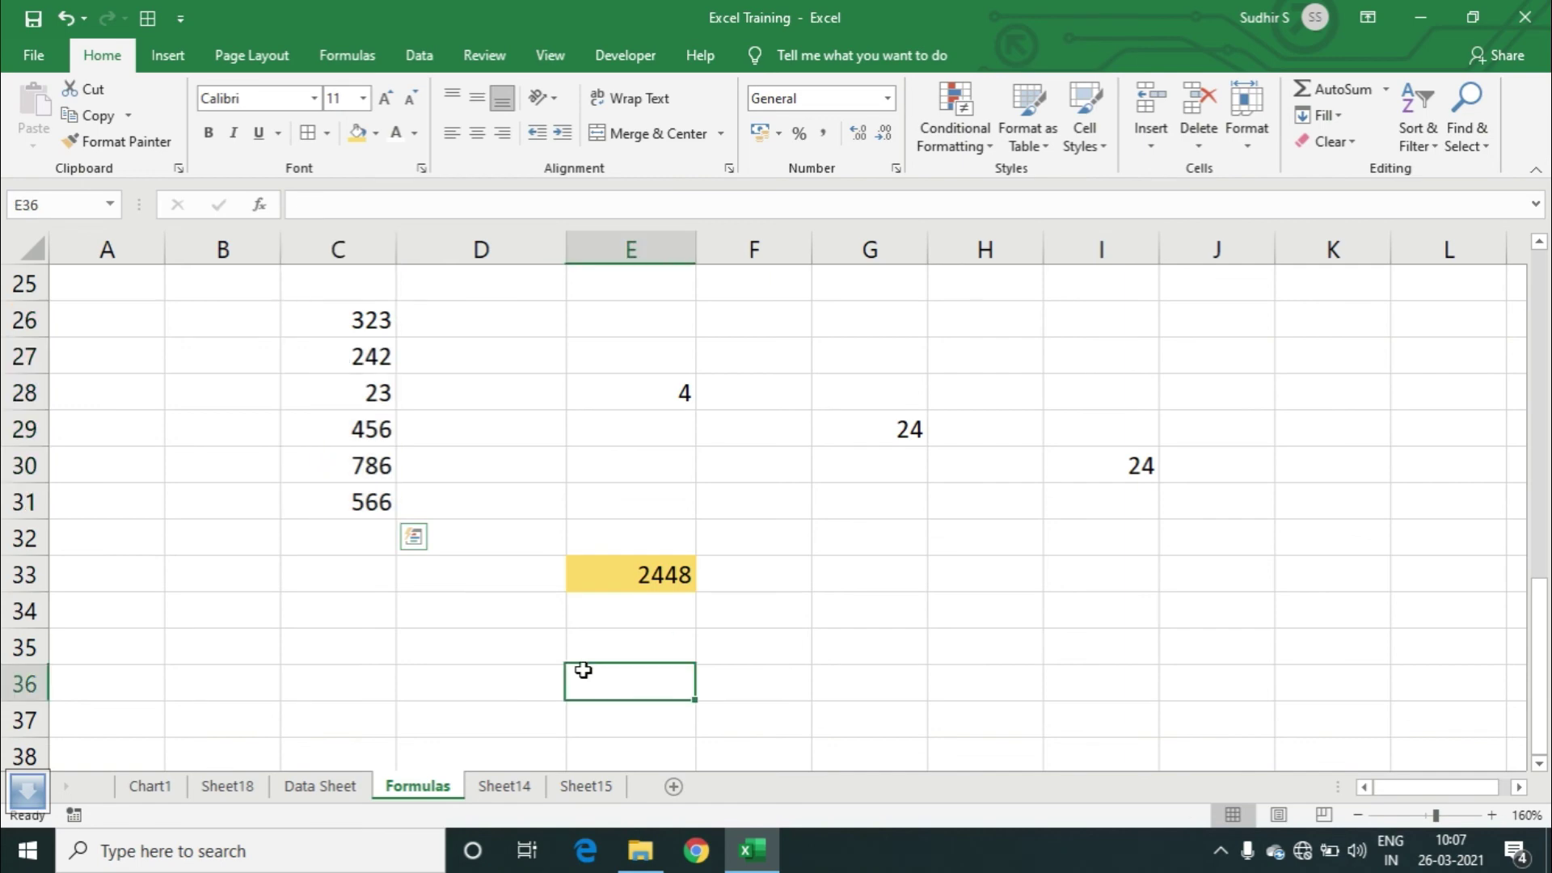
click(356, 136)
click(711, 682)
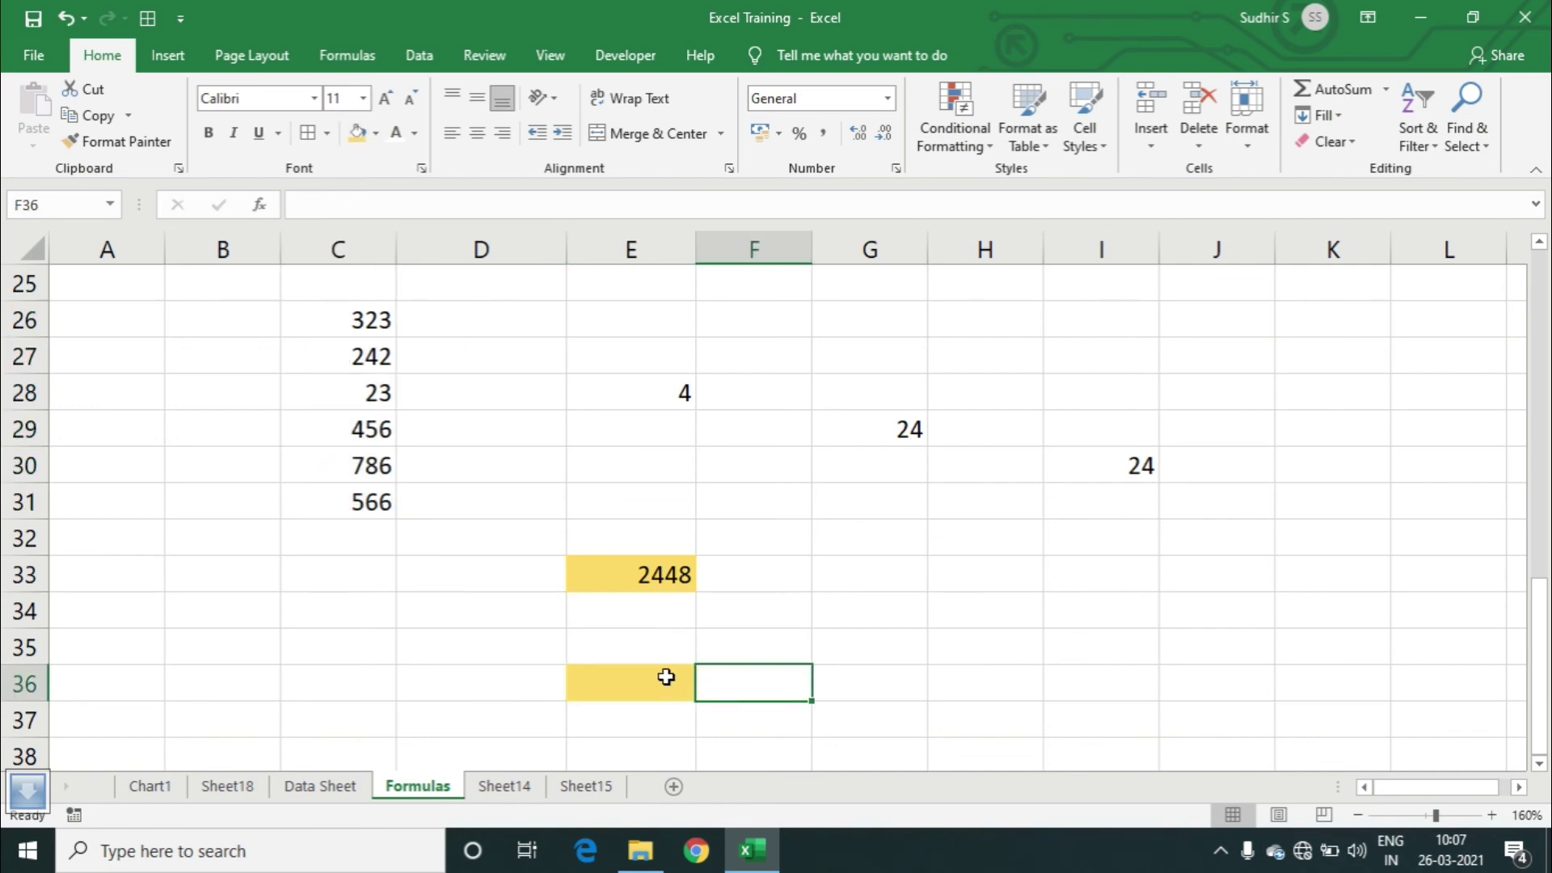
- Start a SUM formula in E36 with the range C26:C31 as its first argument
click(666, 677)
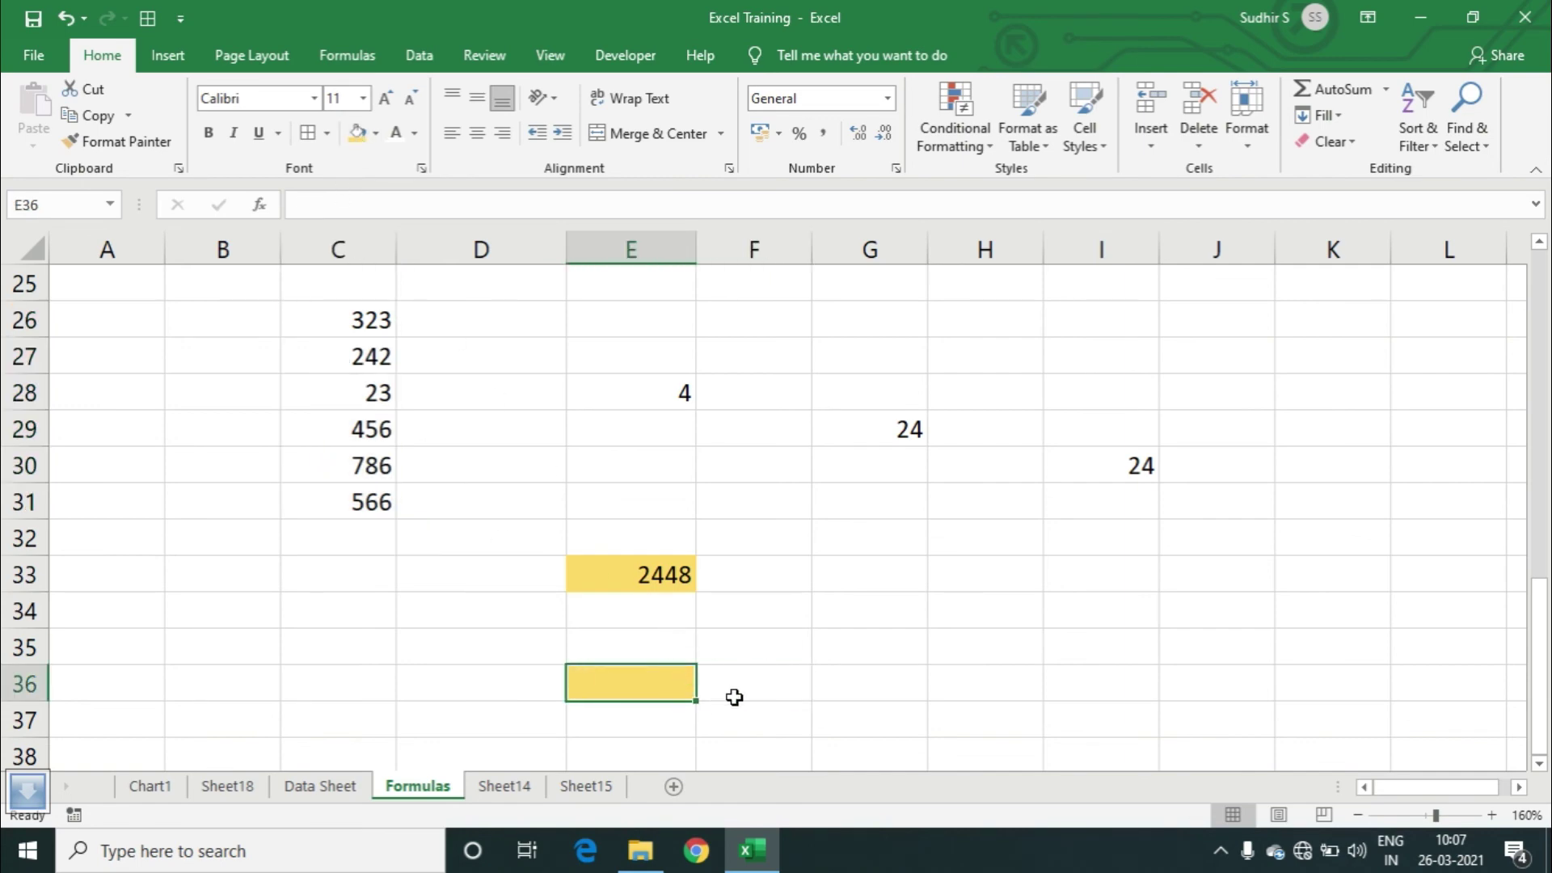
text(=sum)
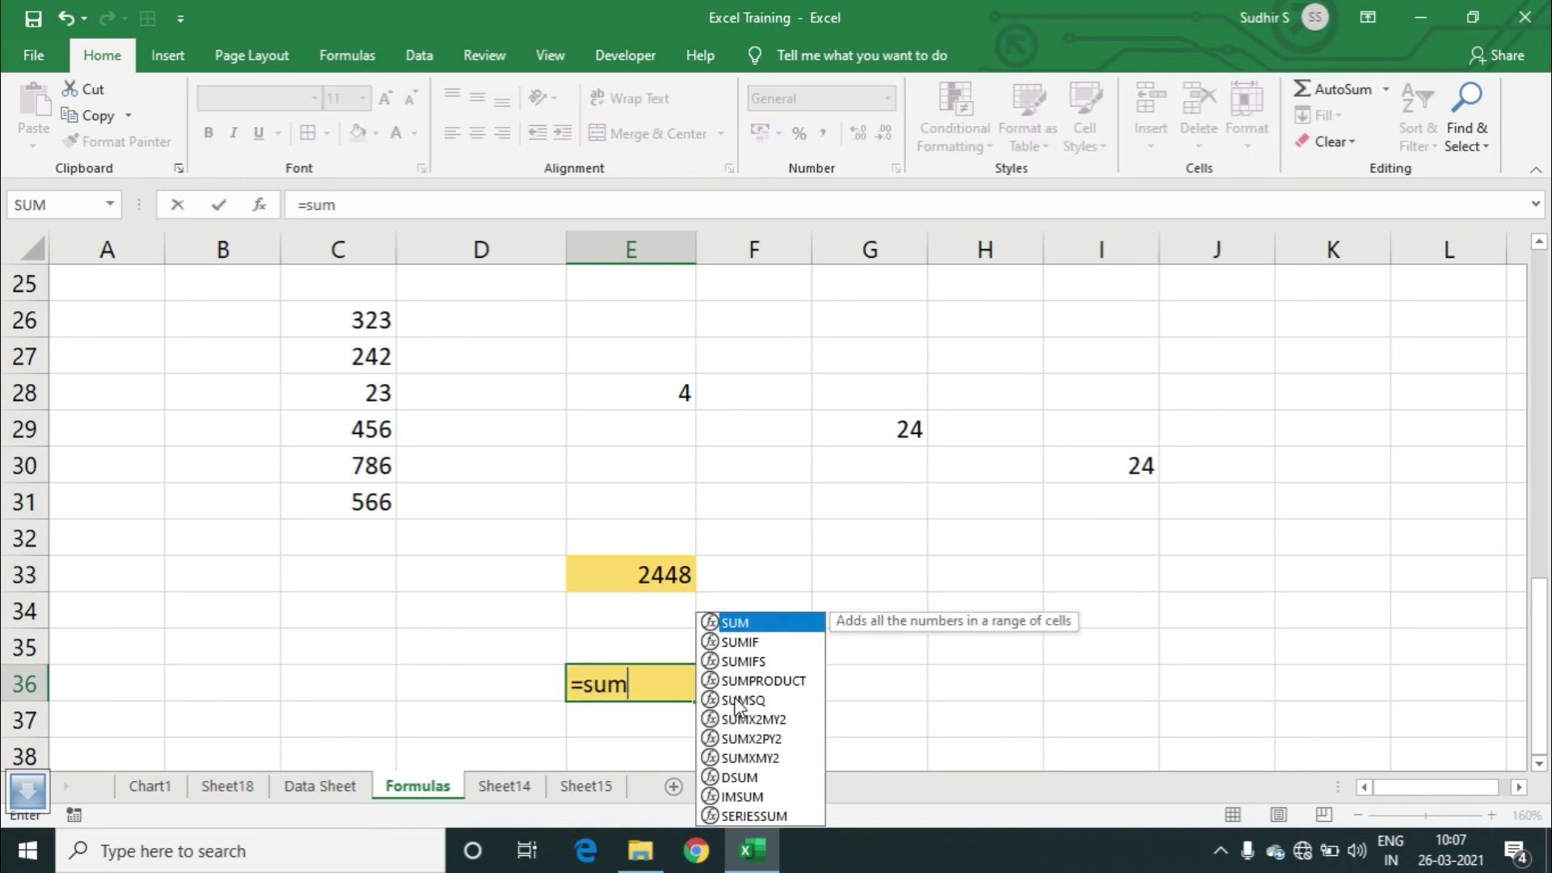
key(Tab)
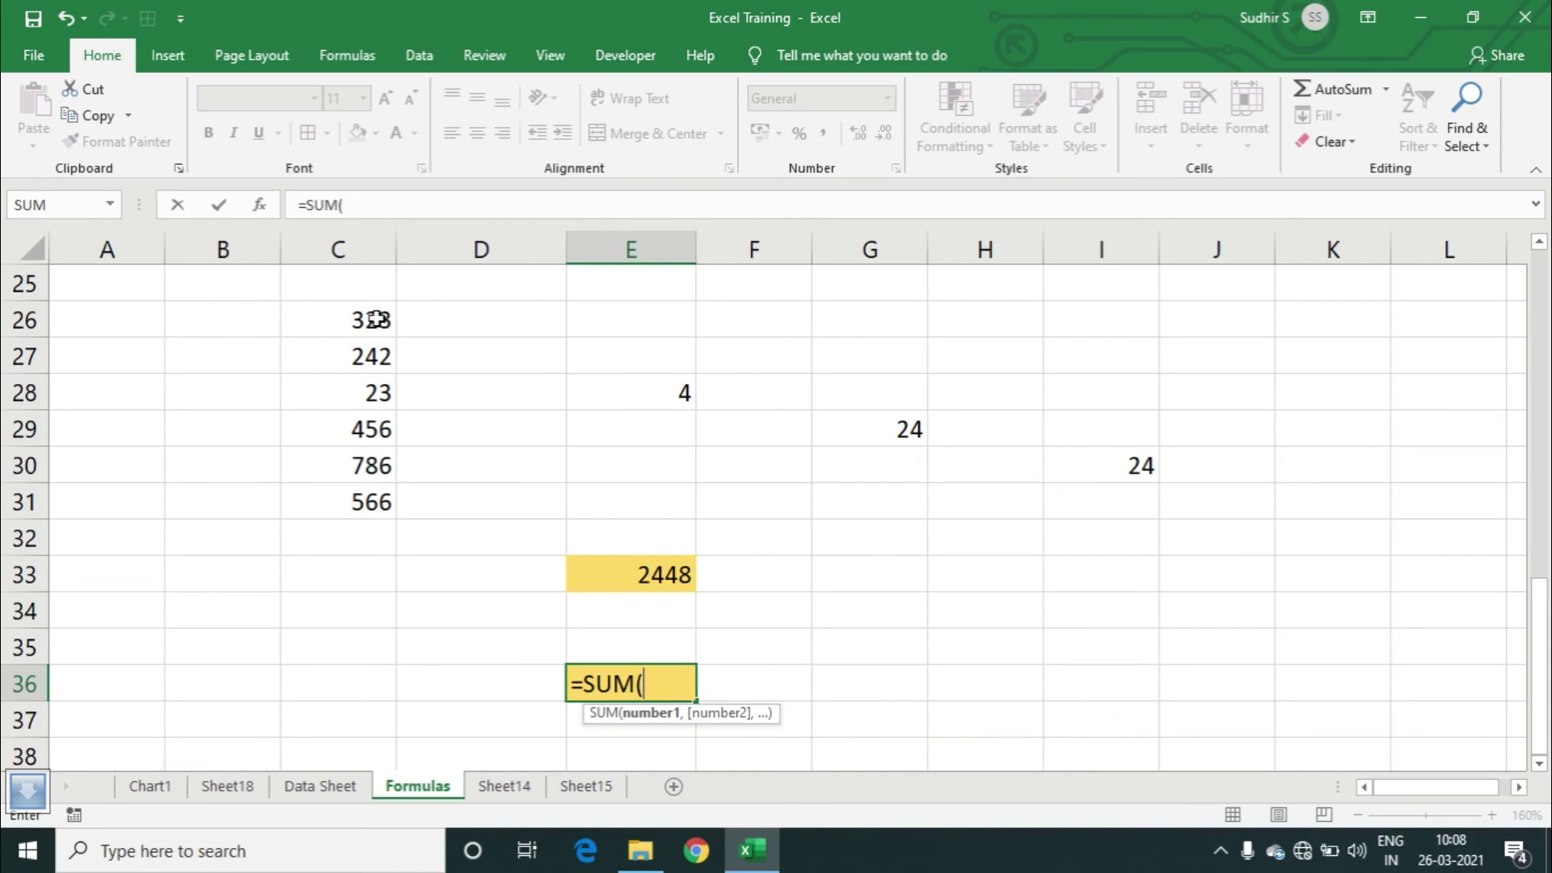
drag(376, 319, 373, 486)
text(,)
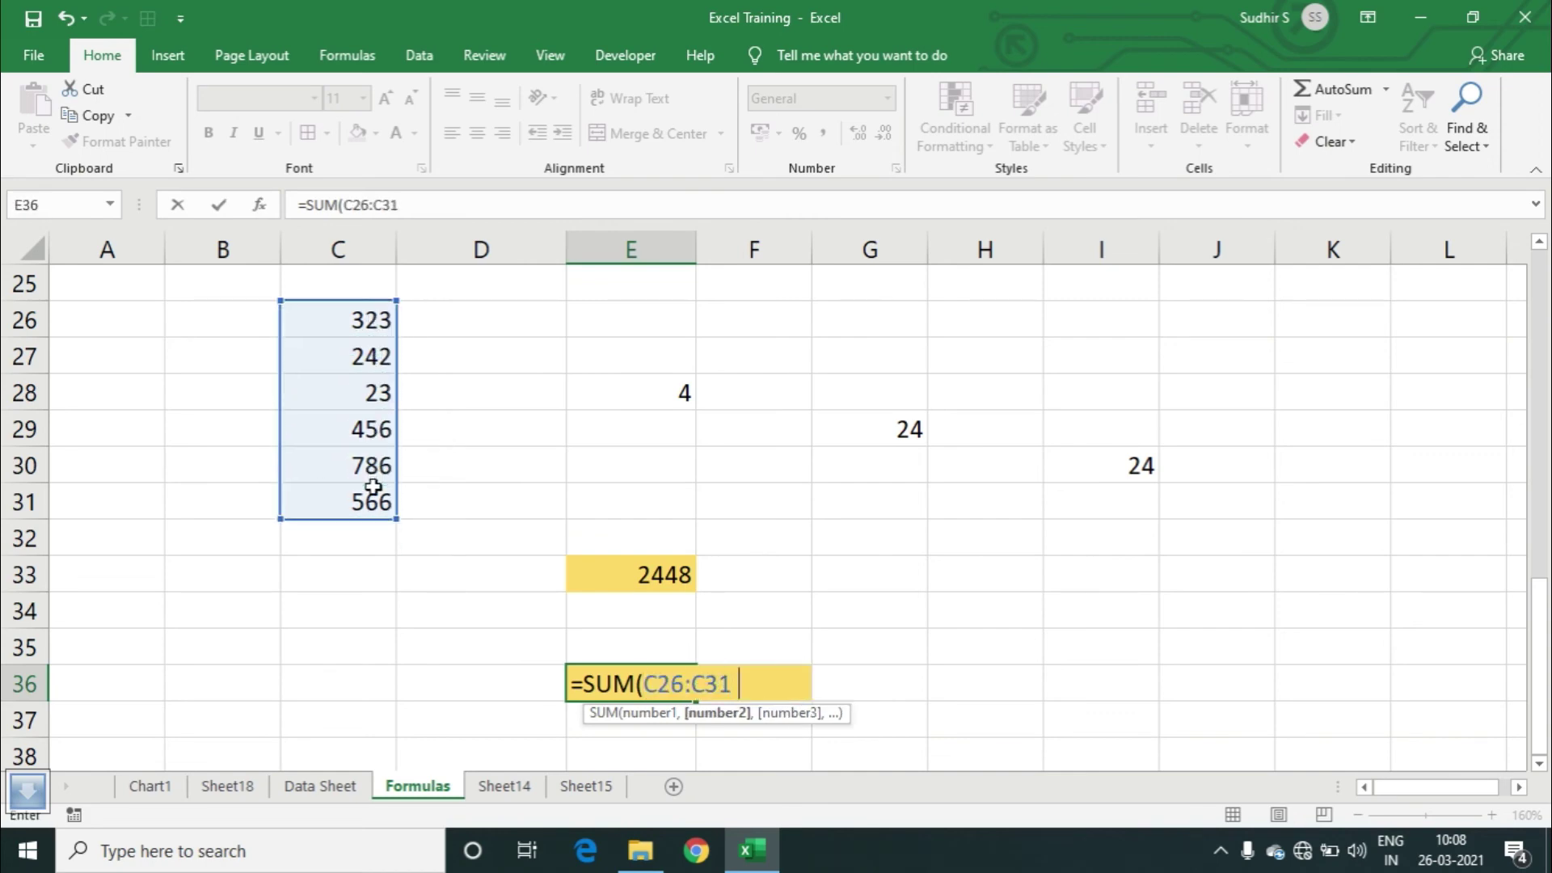
- Add the range F6:F10 and the cell H7 from Sheet14 as further arguments of the SUM formula
click(521, 787)
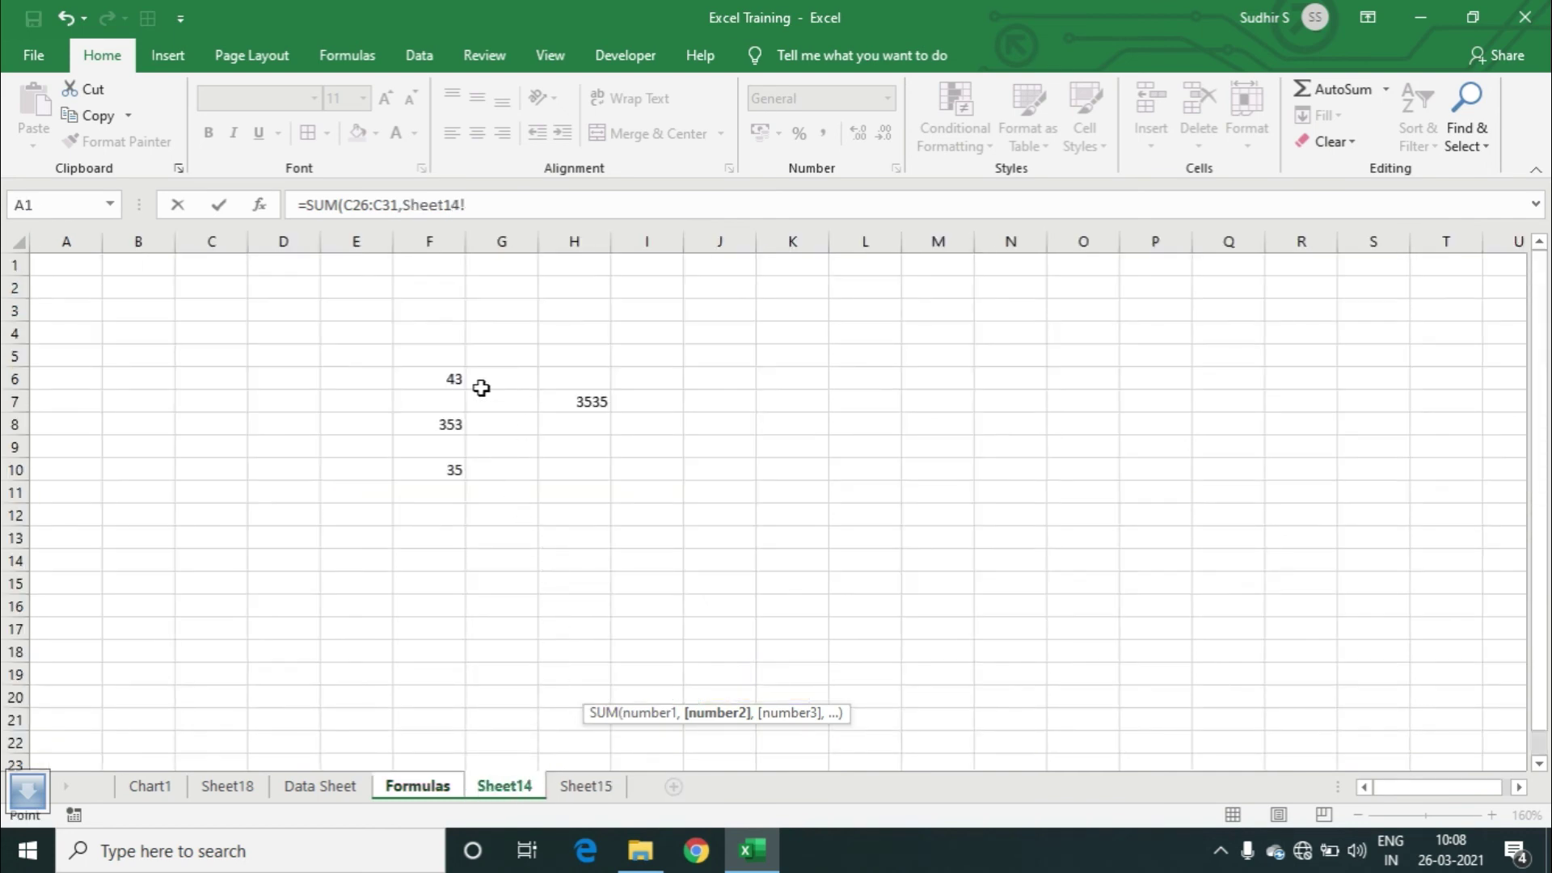
drag(447, 377, 449, 471)
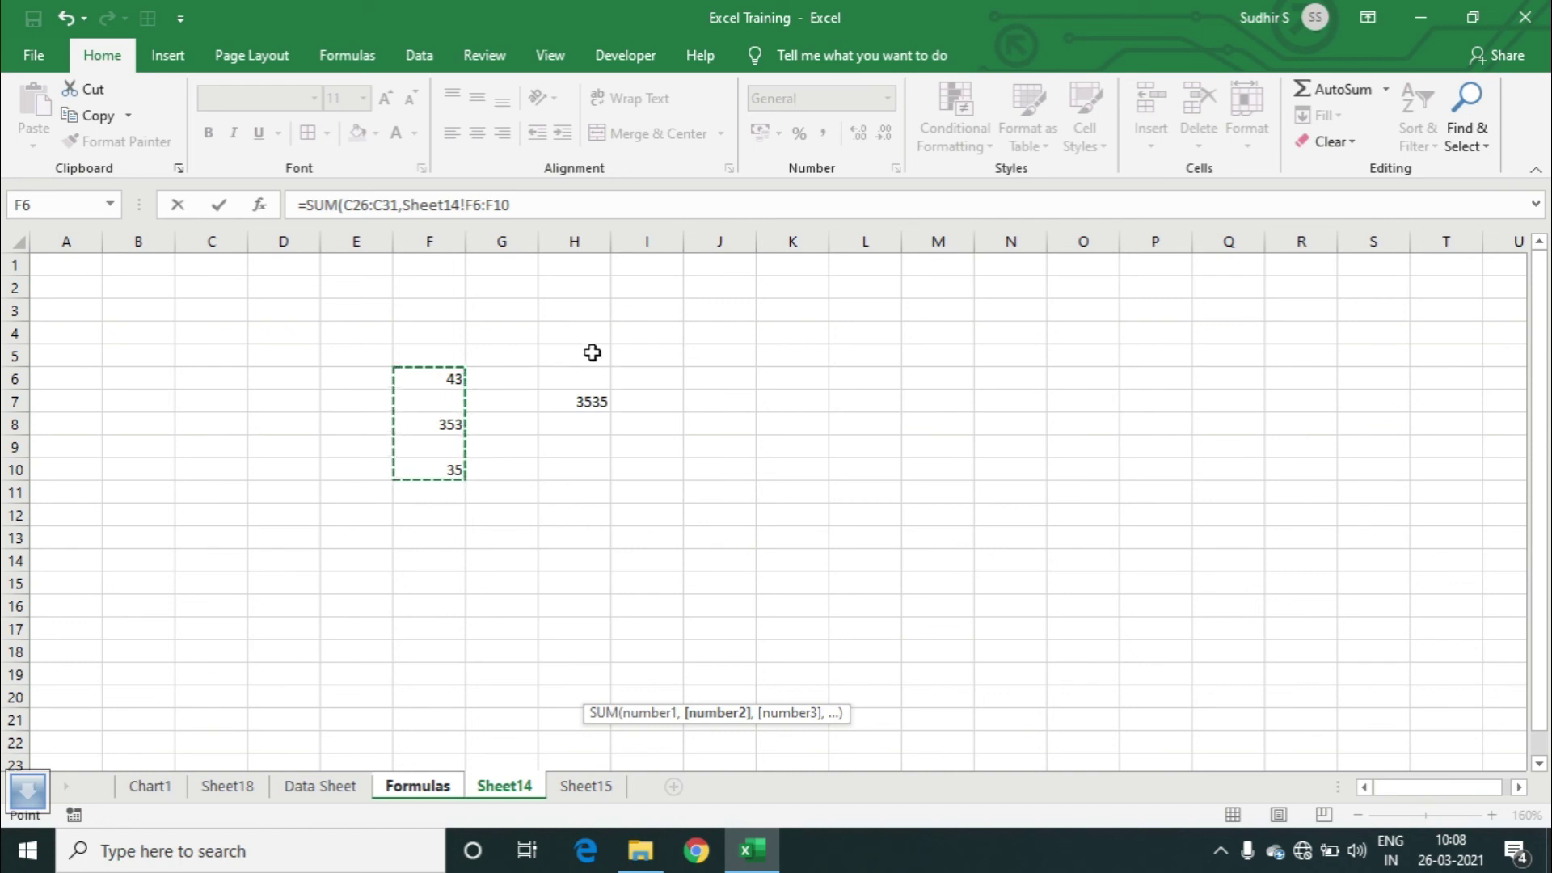
click(532, 203)
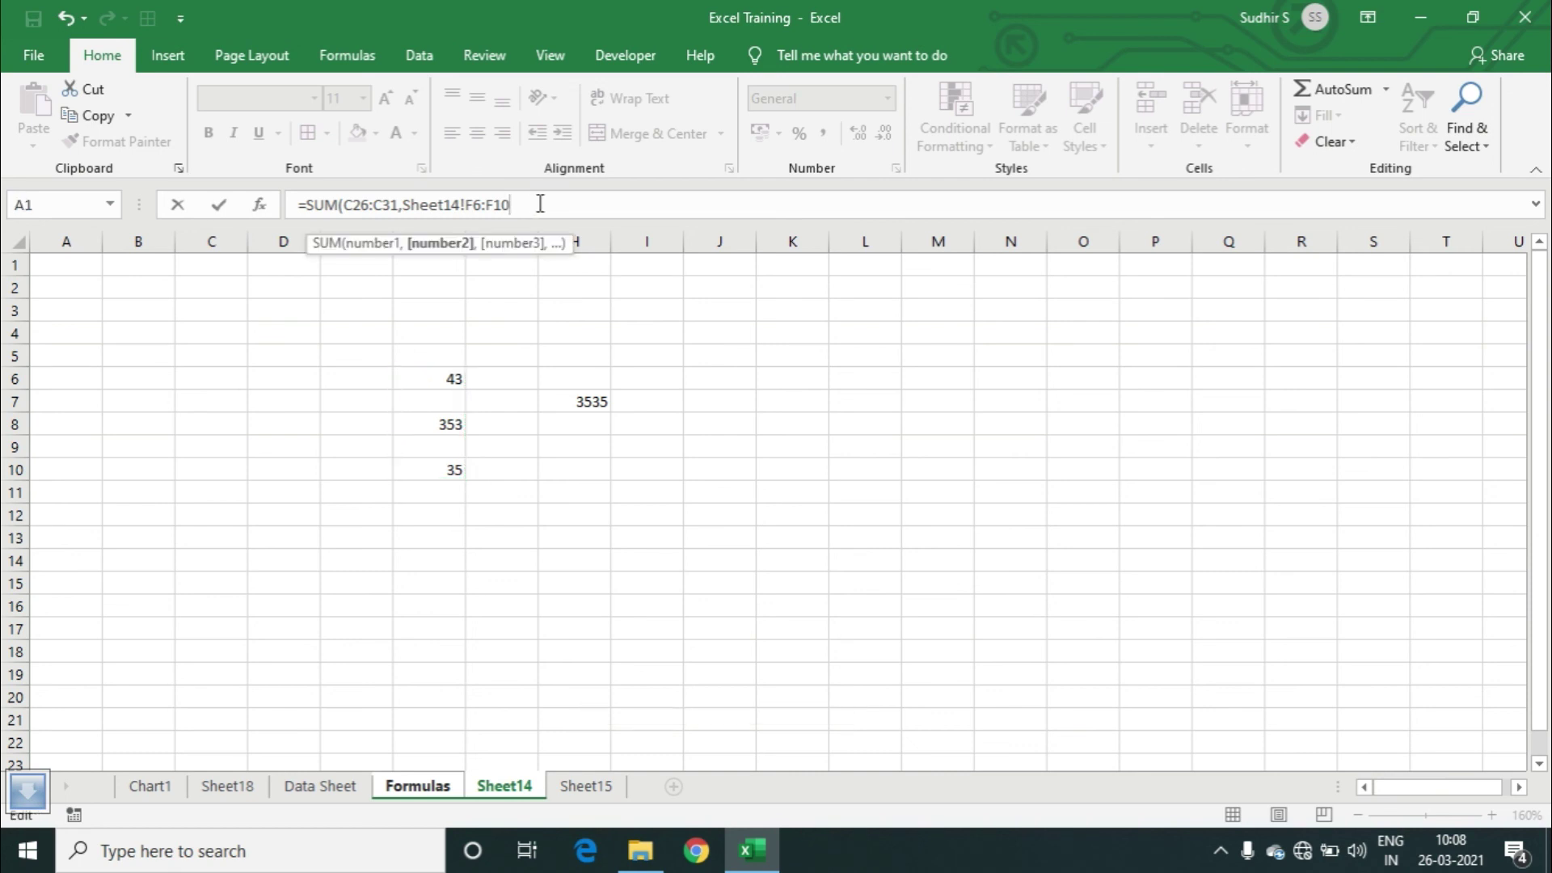
text(,)
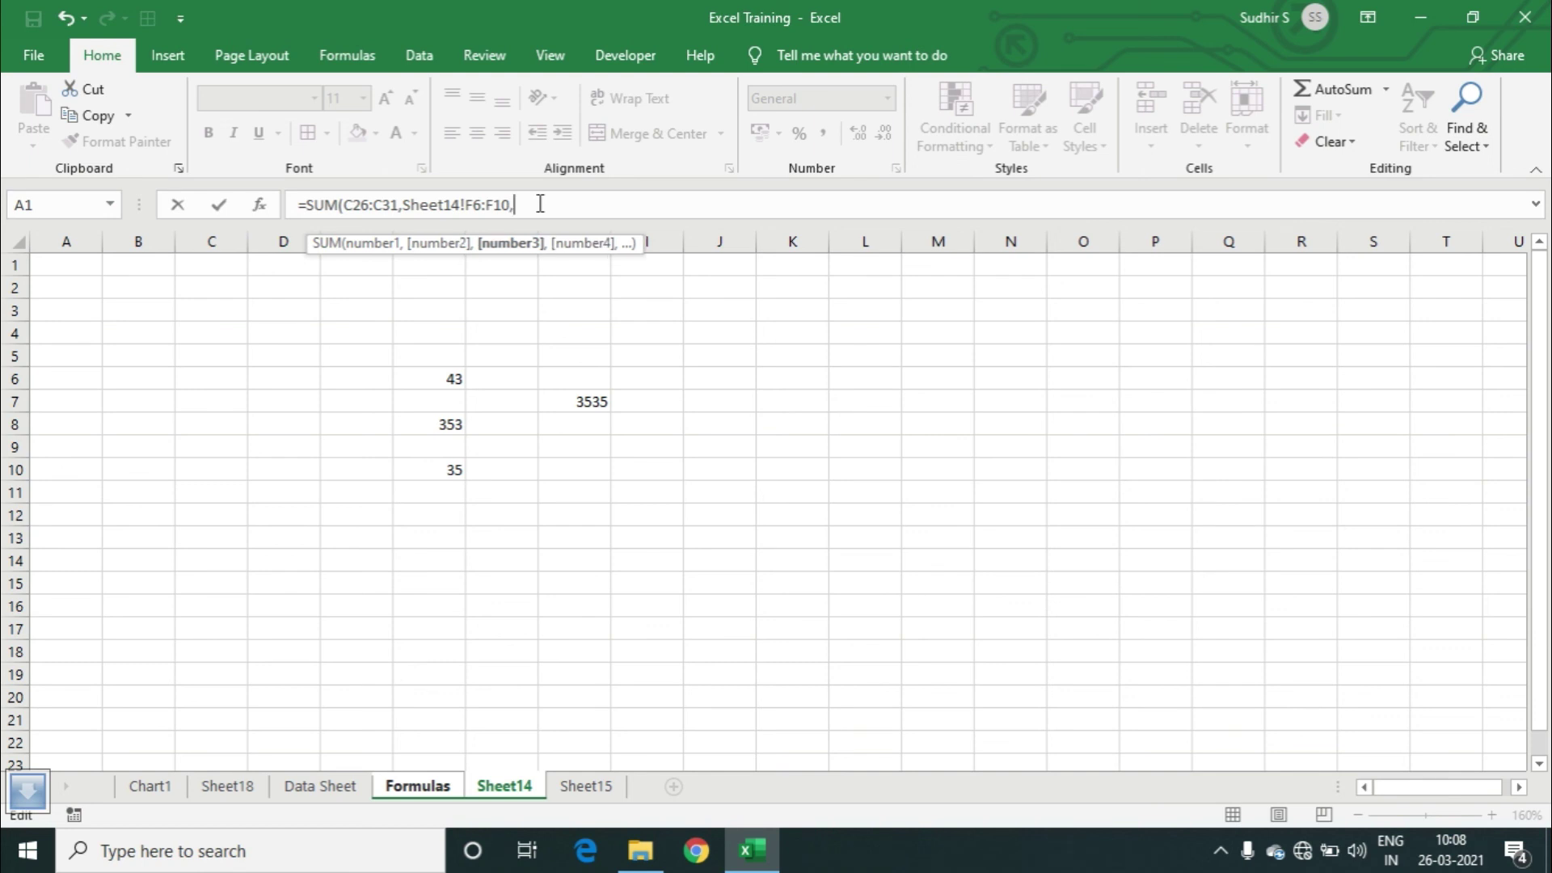
click(590, 402)
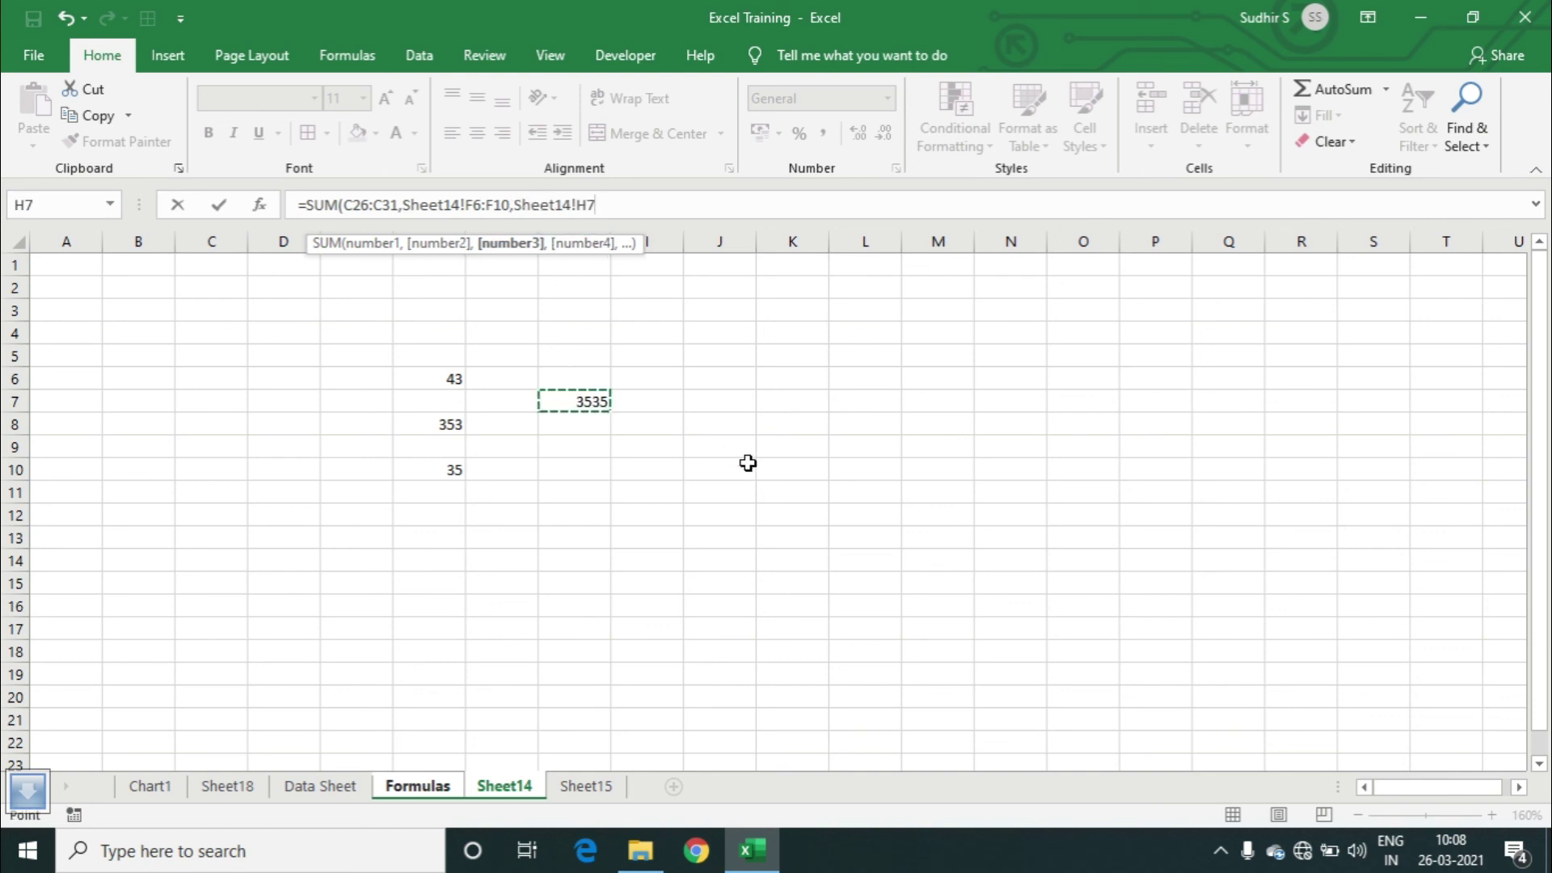
text(,)
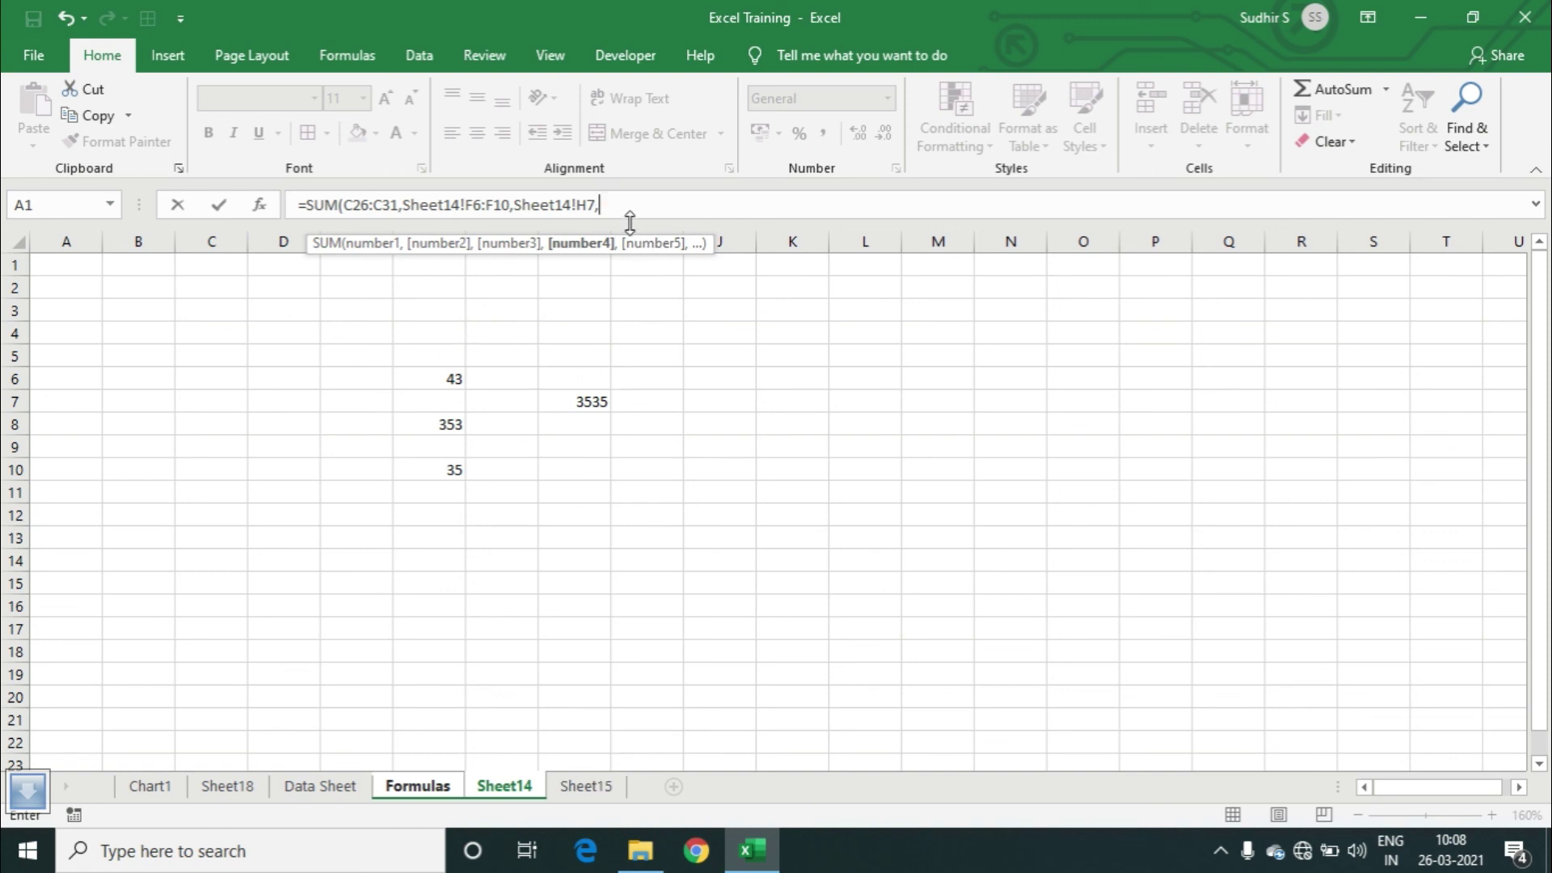
- Complete the SUM formula with the range F5:F13 from Sheet15 as its final argument
click(584, 784)
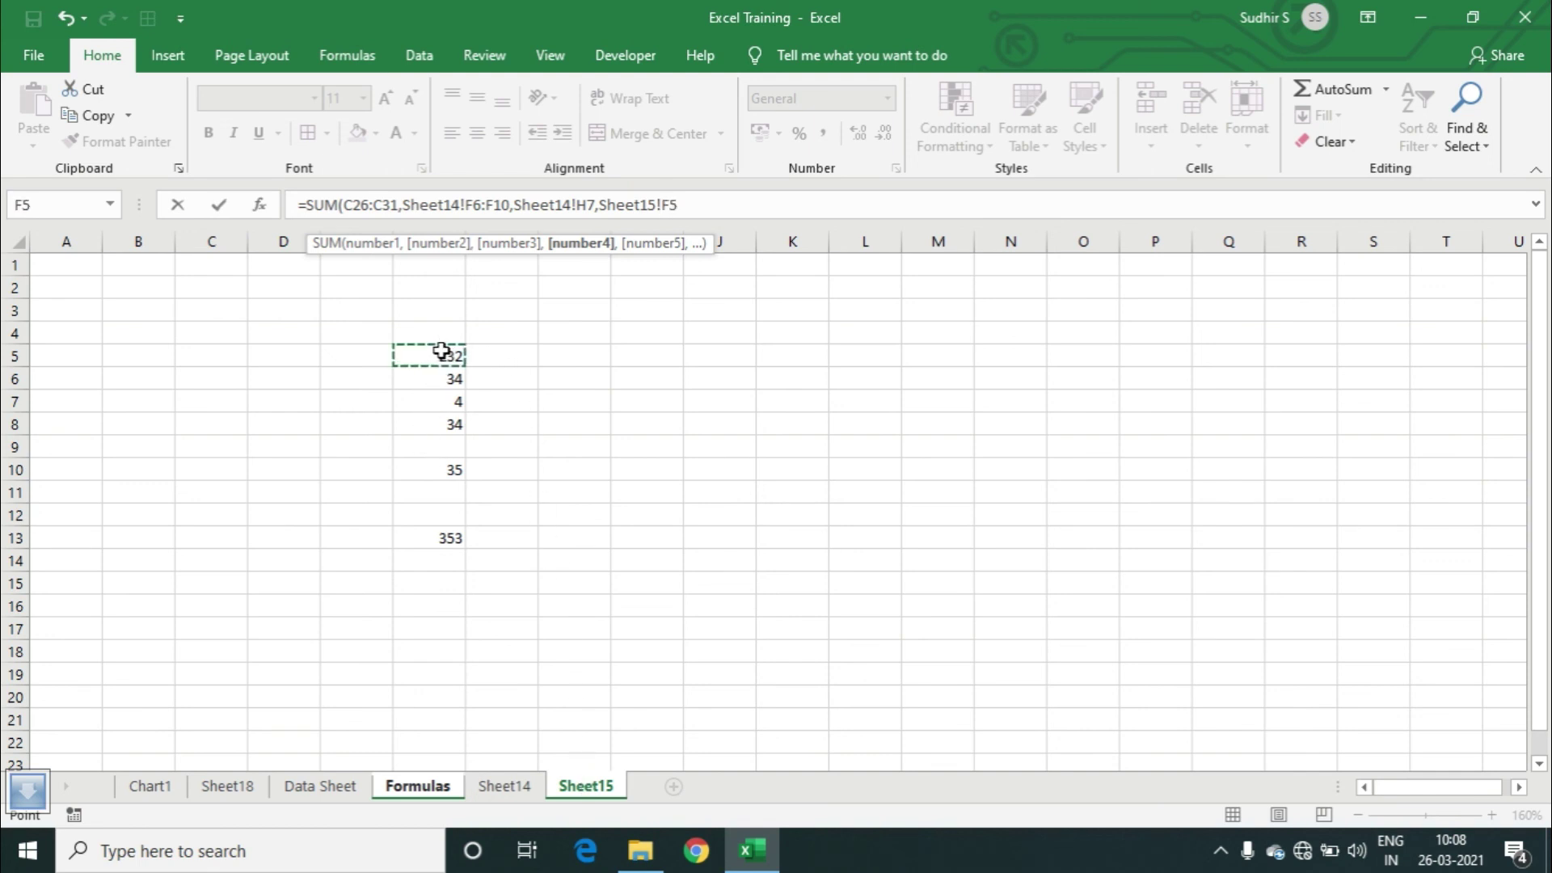
drag(442, 350, 453, 500)
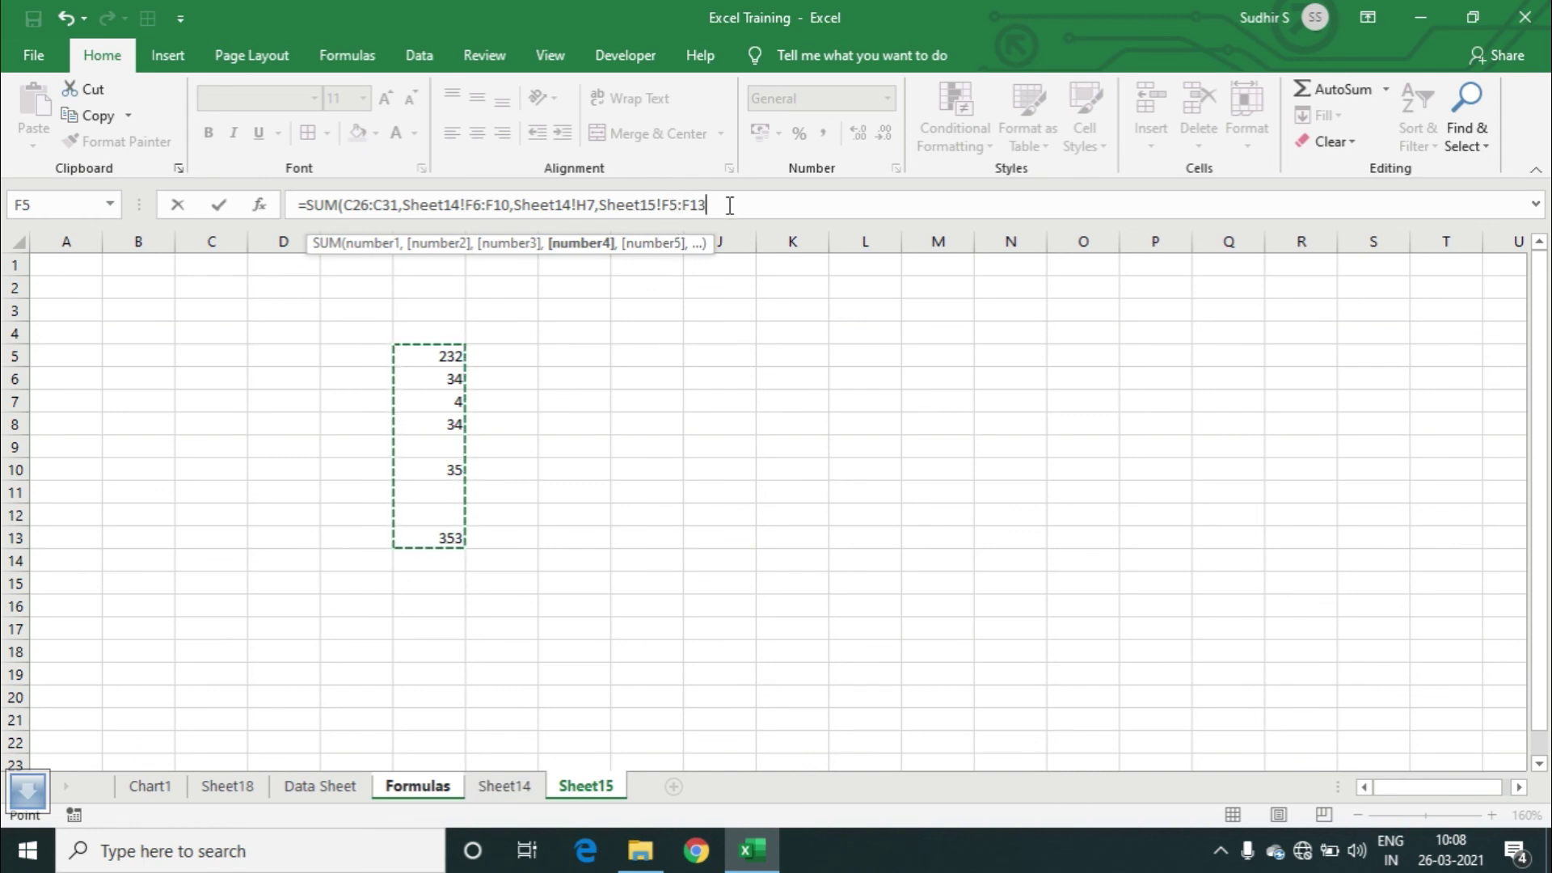
click(515, 785)
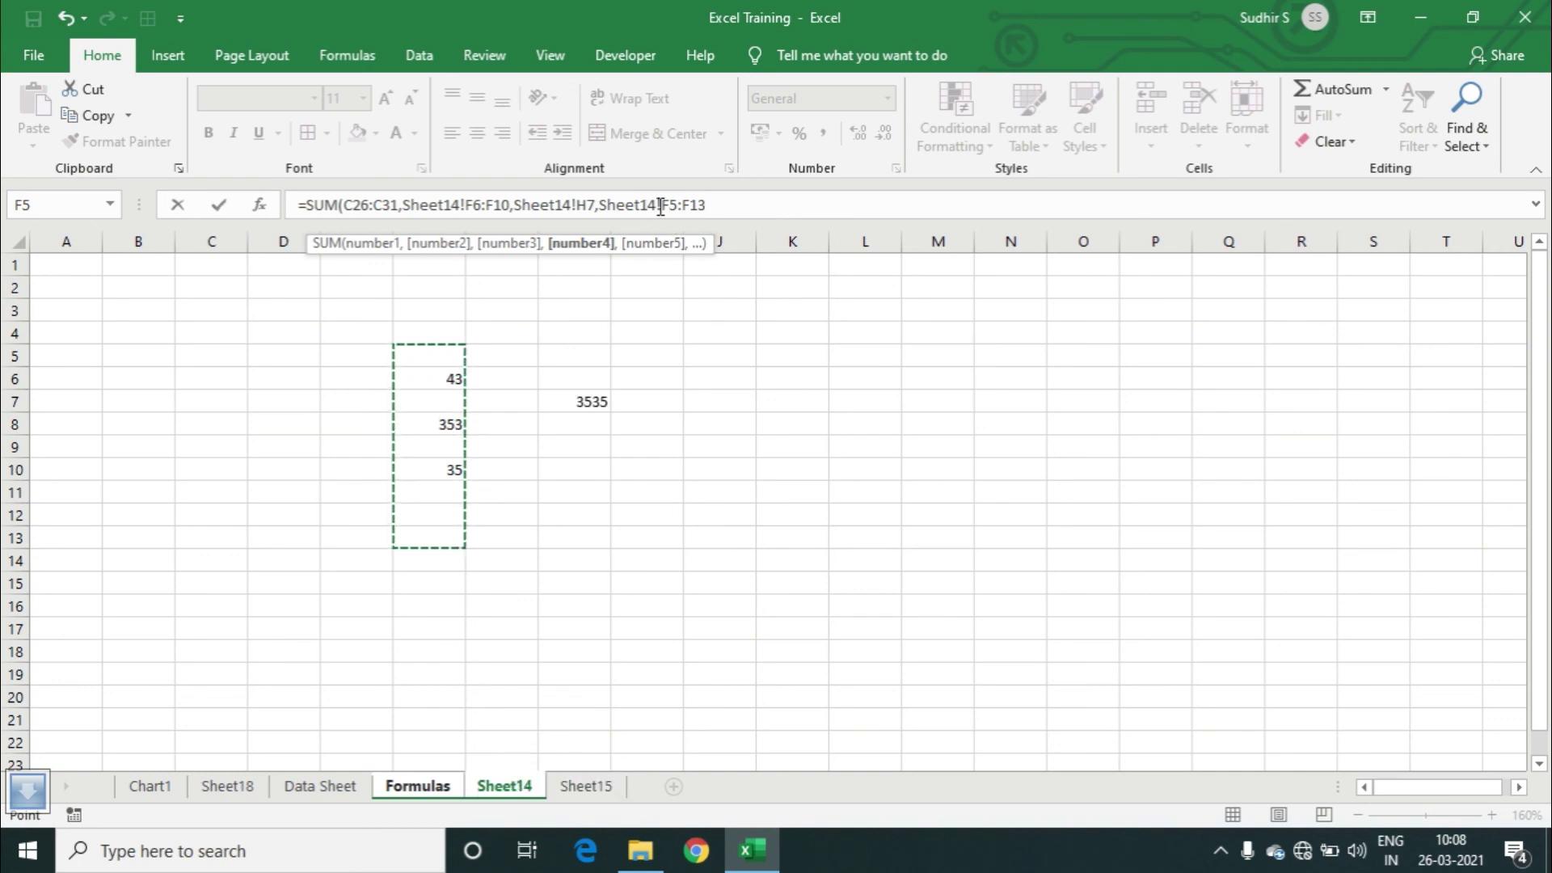
click(585, 786)
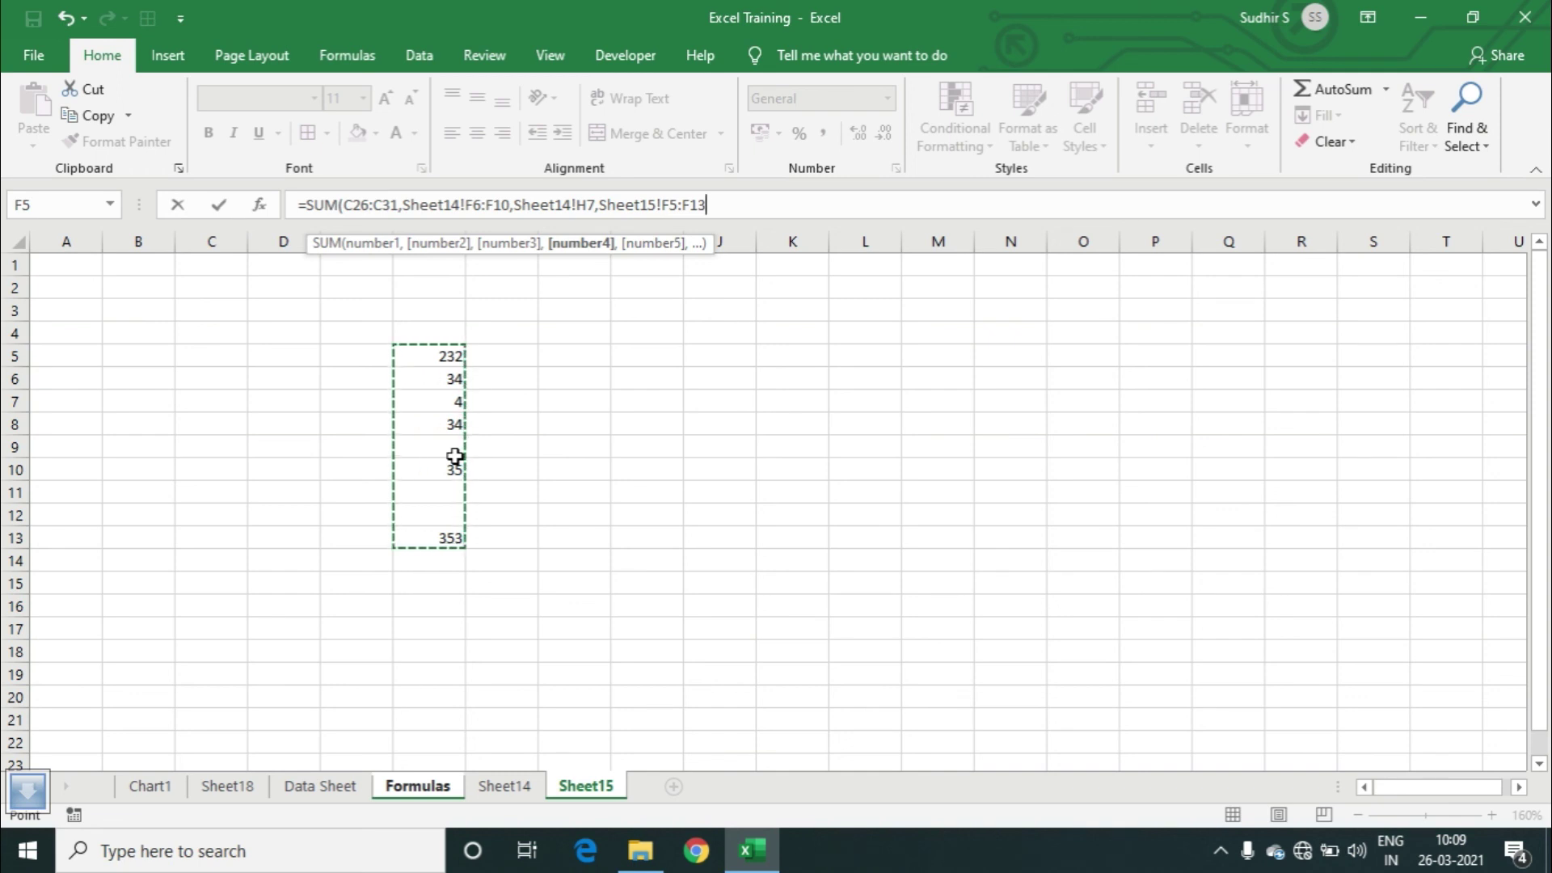
text())
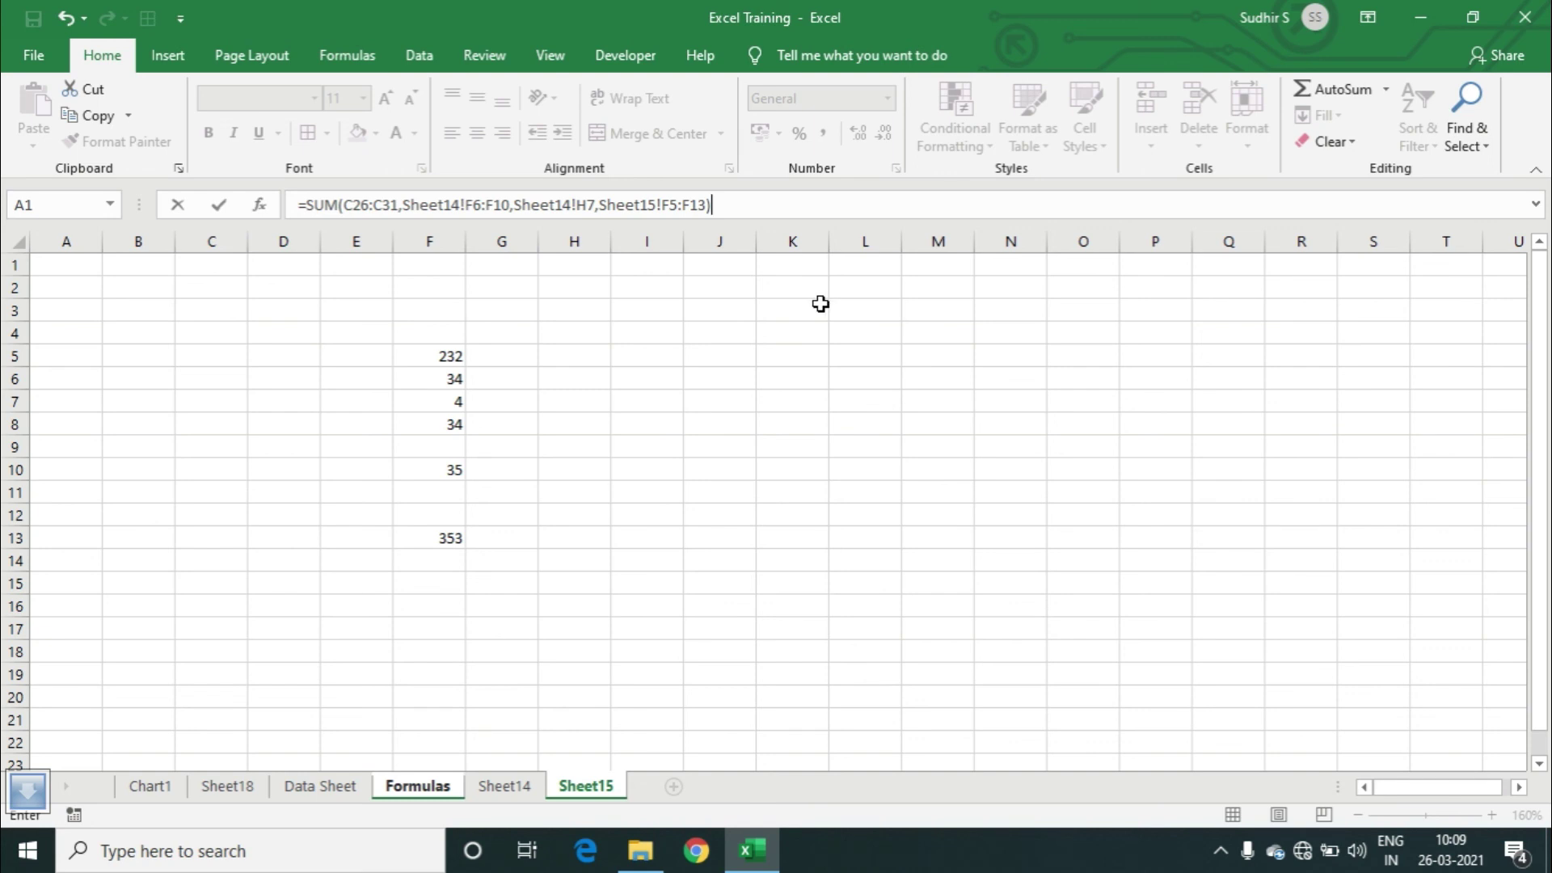
key(Return)
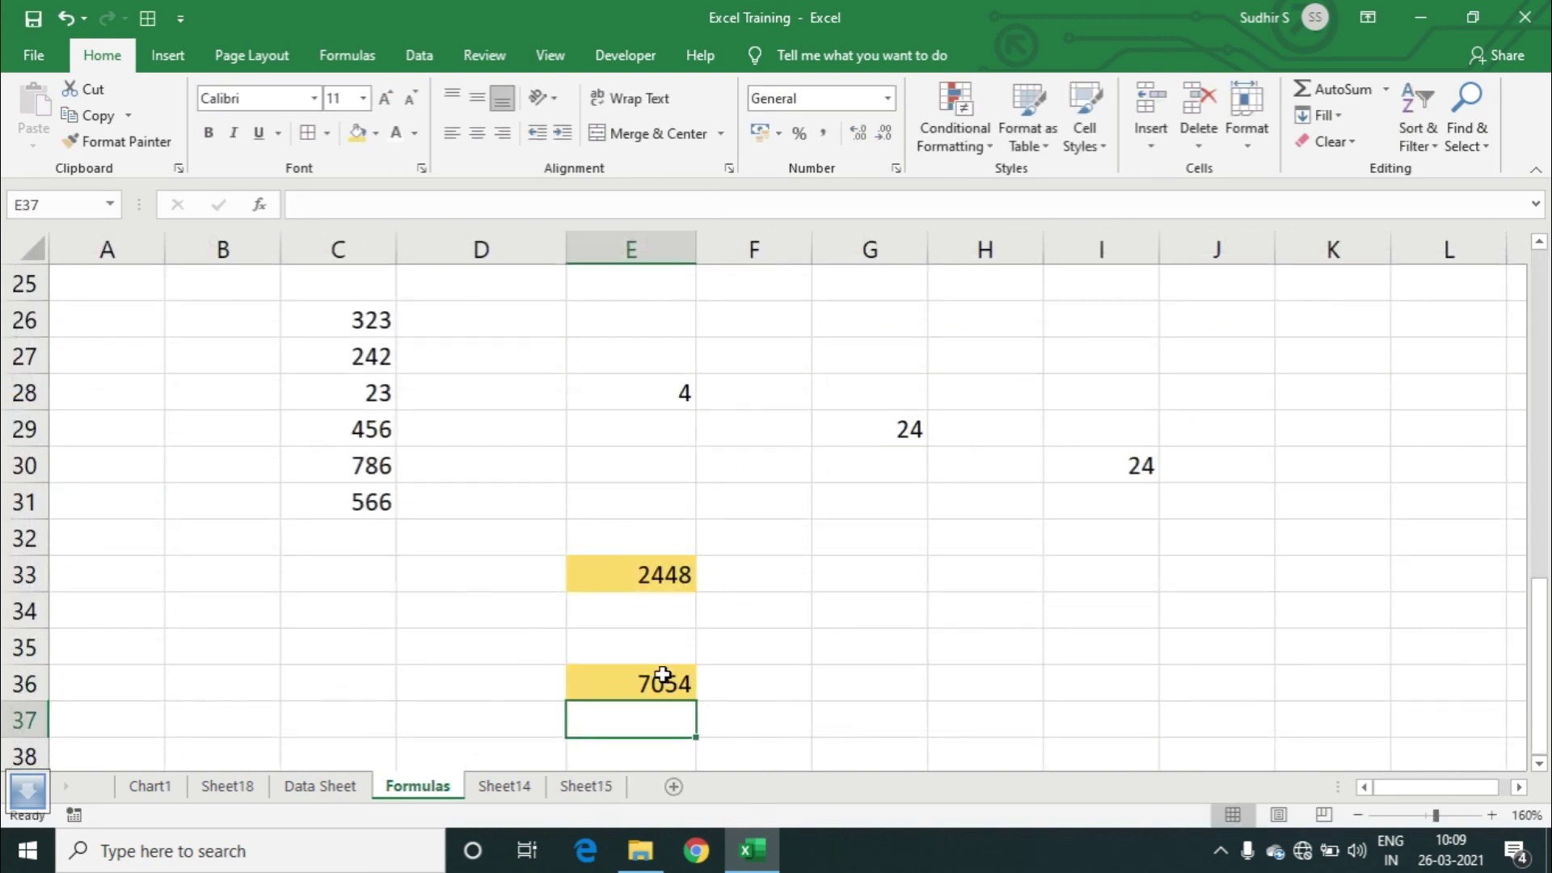
- Review the cross-sheet formula in E36 and its source numbers on Sheet14 and Sheet15
click(663, 675)
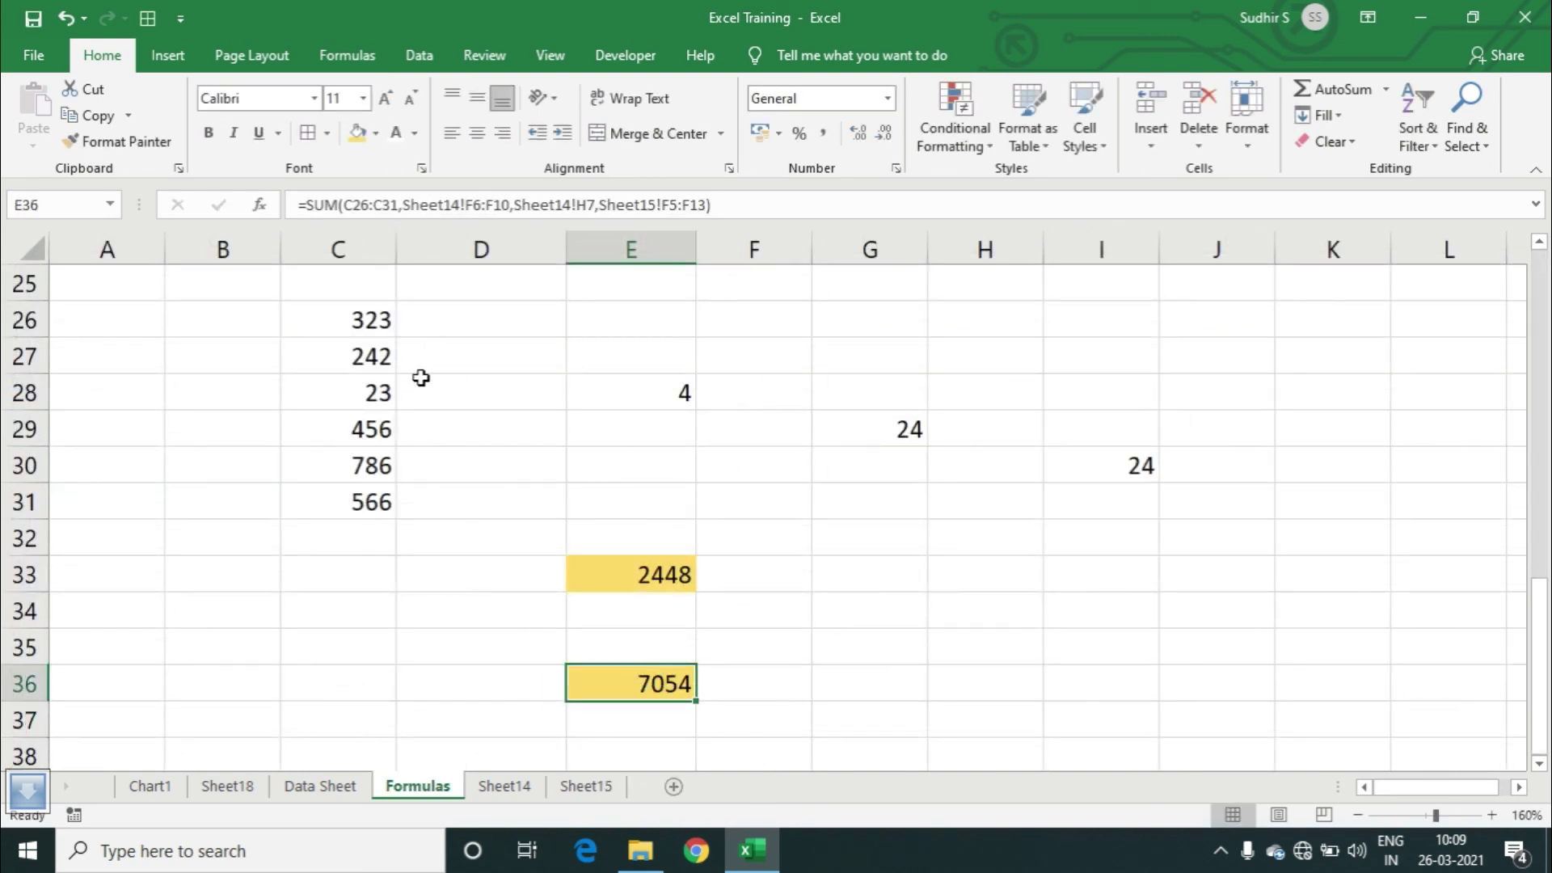
click(526, 787)
click(575, 787)
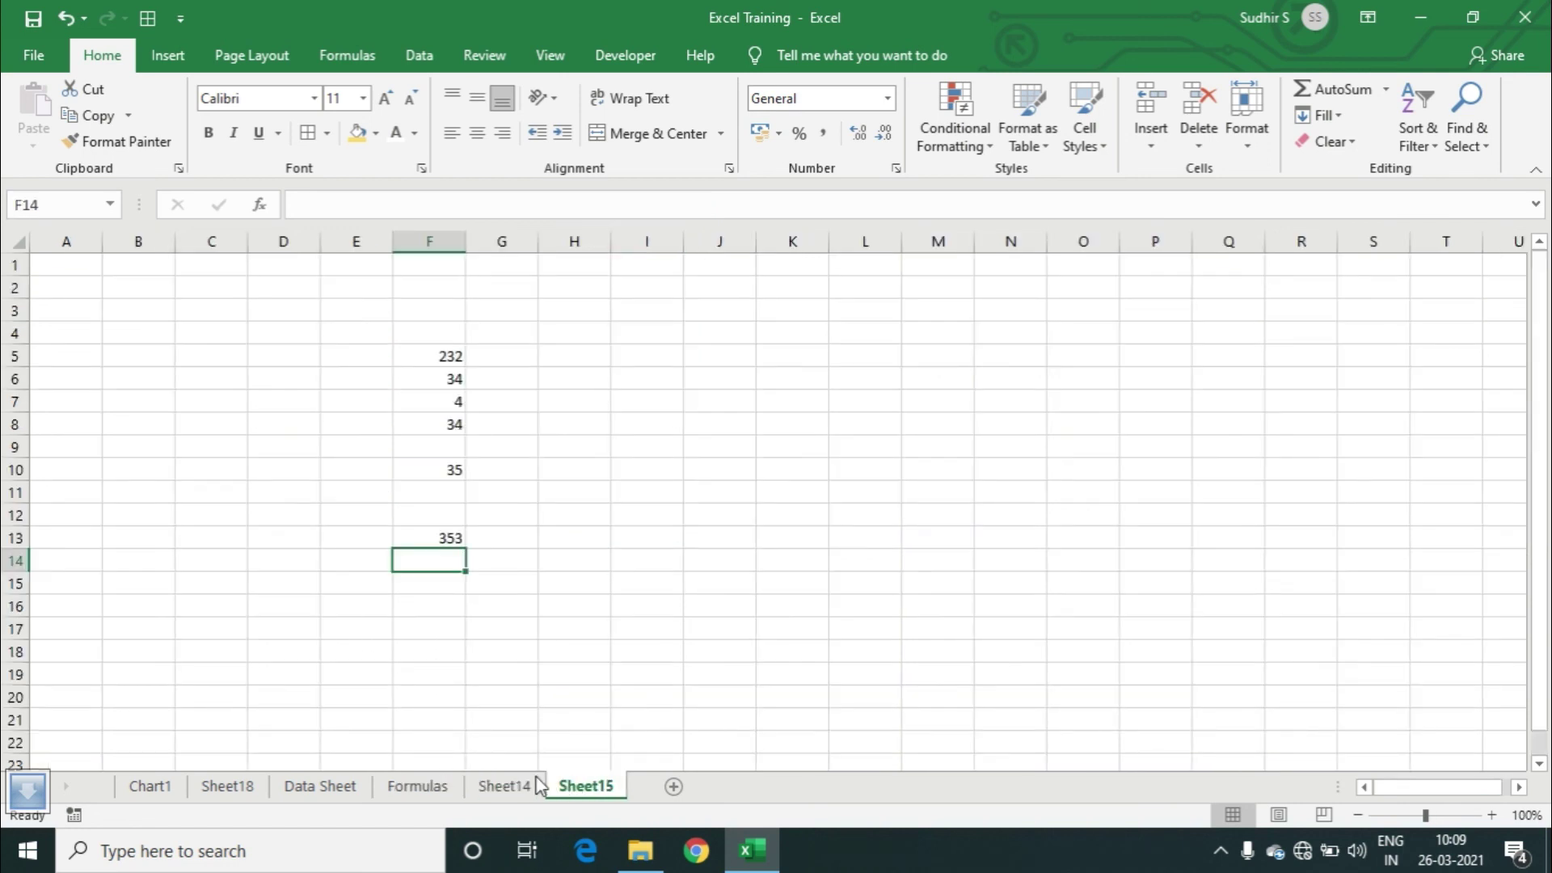
click(414, 786)
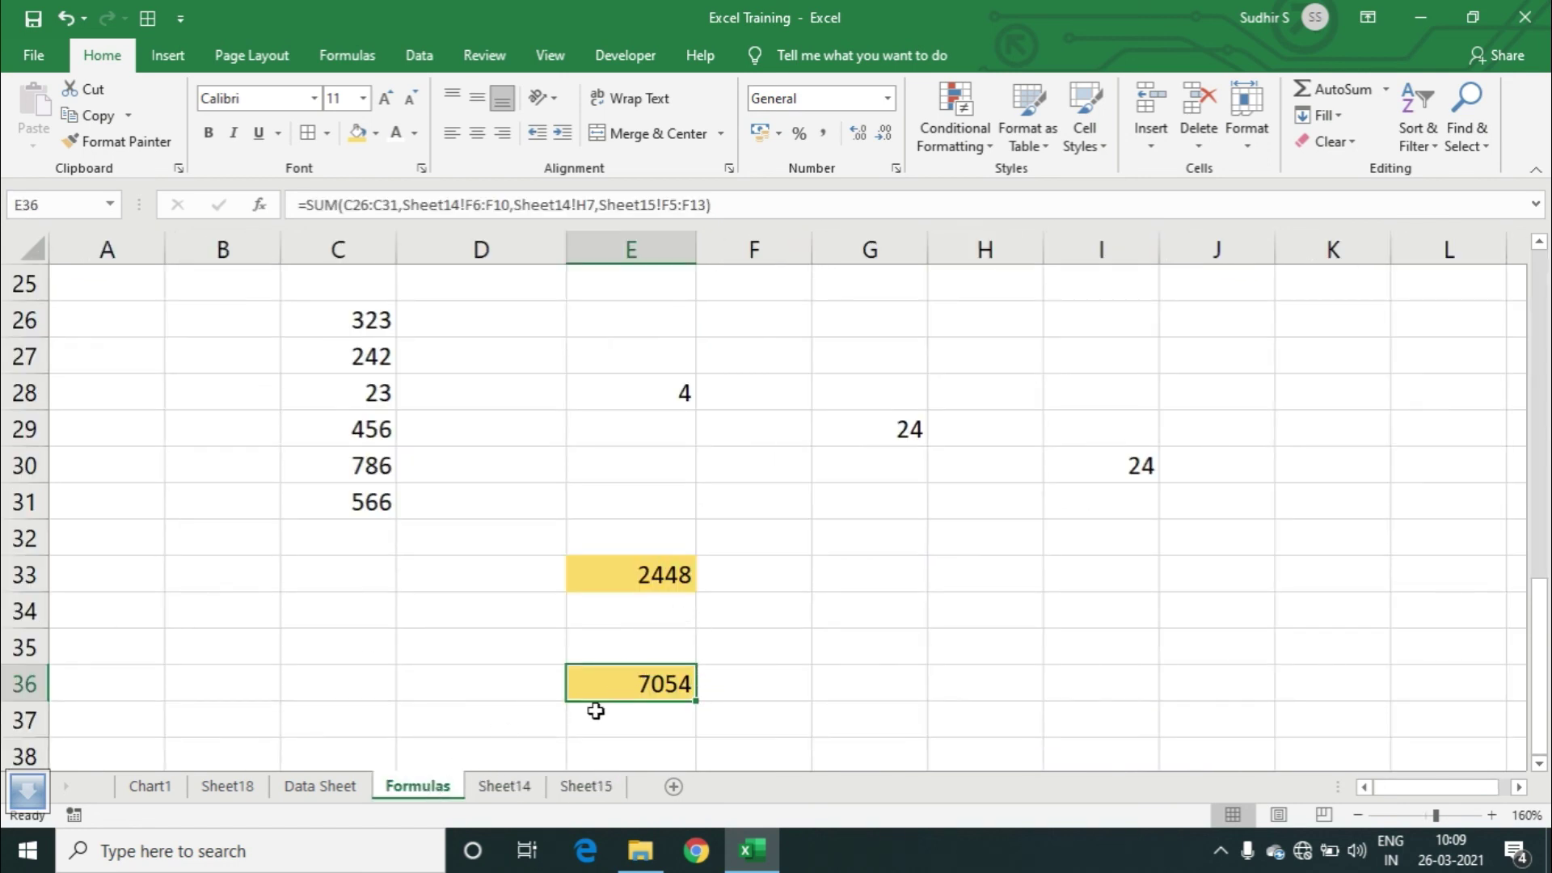
click(732, 688)
click(647, 682)
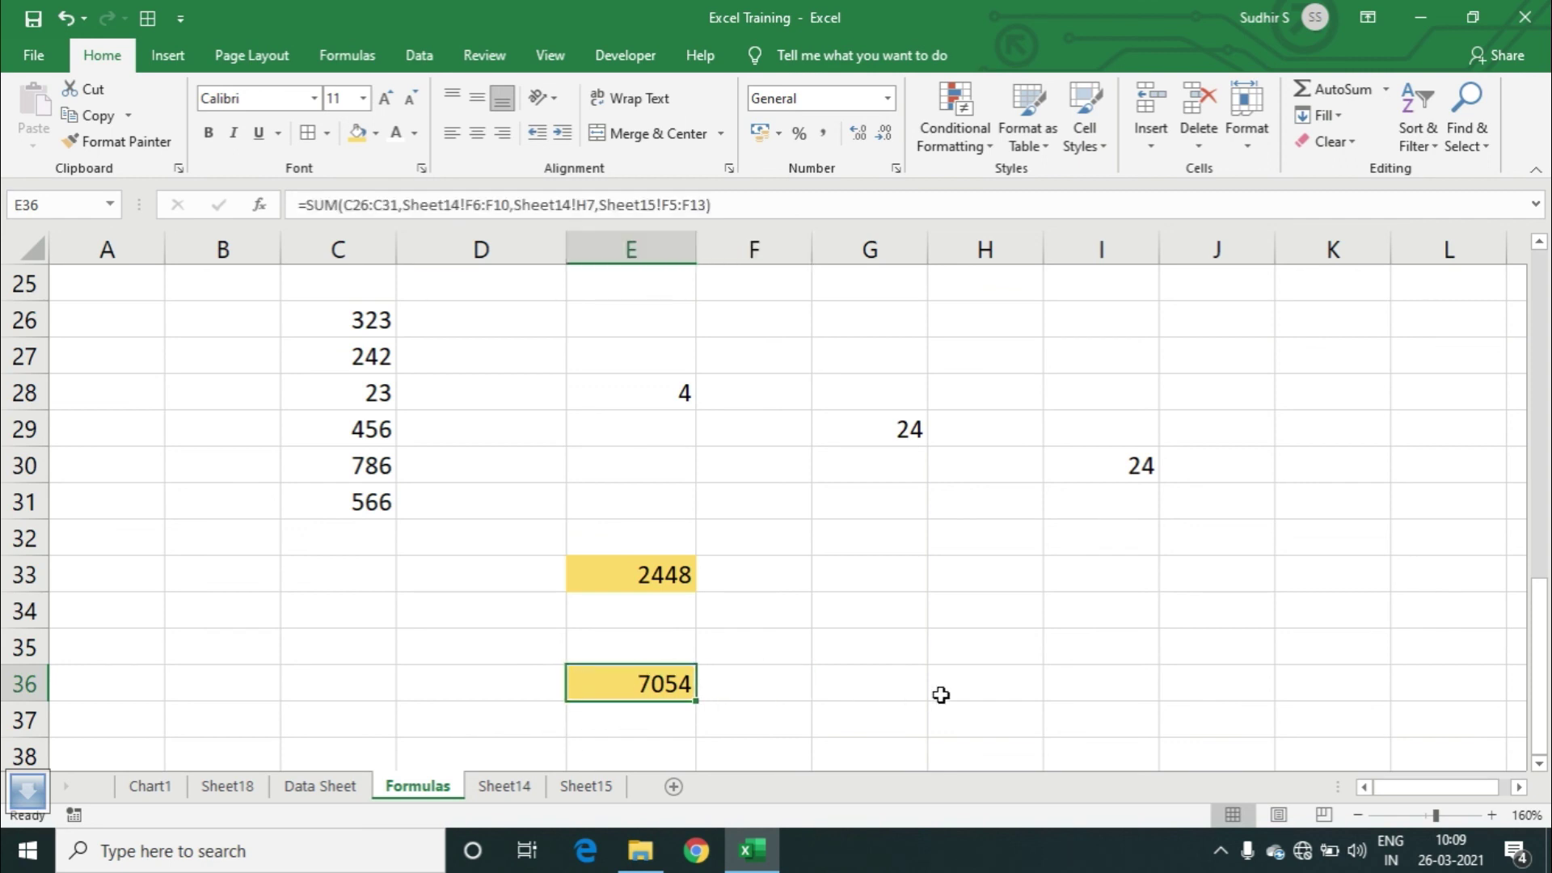